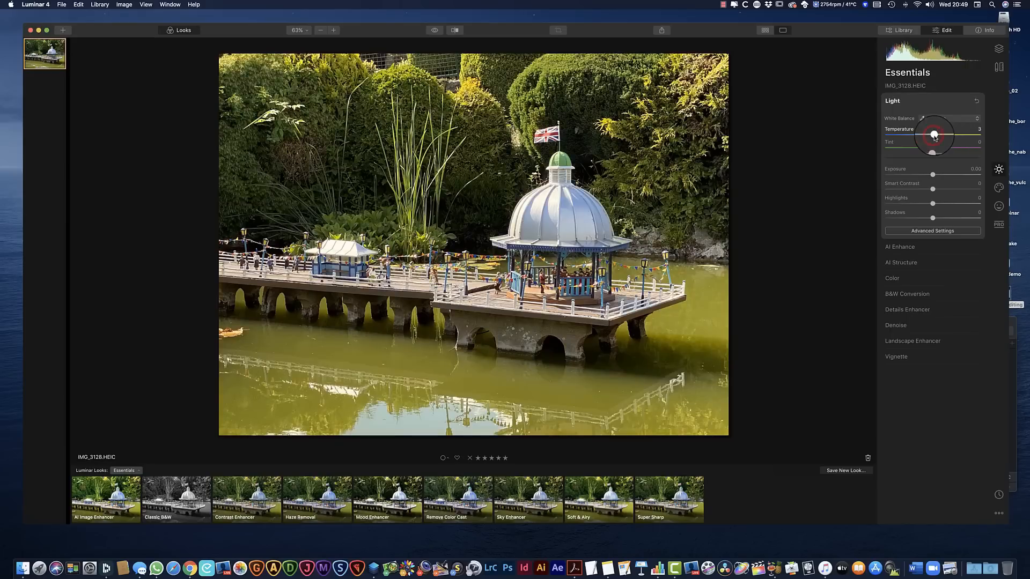
# Warm the photo slightly by setting the white balance Temperature to 10
pyautogui.moveTo(933, 138); pyautogui.dragTo(952, 140)
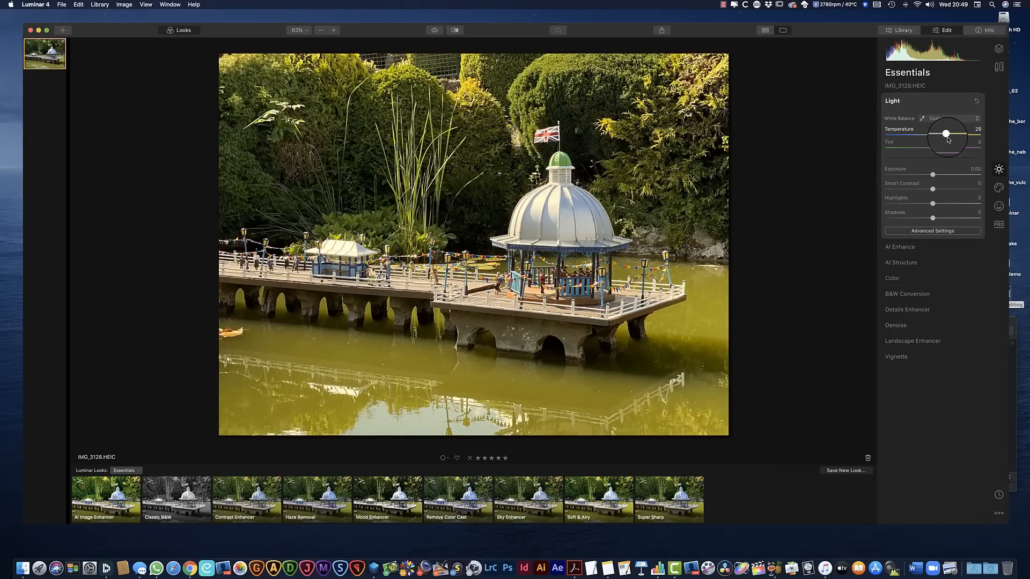
pyautogui.moveTo(947, 140)
pyautogui.mouseDown()
pyautogui.moveTo(926, 140)
pyautogui.moveTo(934, 150)
pyautogui.moveTo(938, 134)
pyautogui.mouseUp()
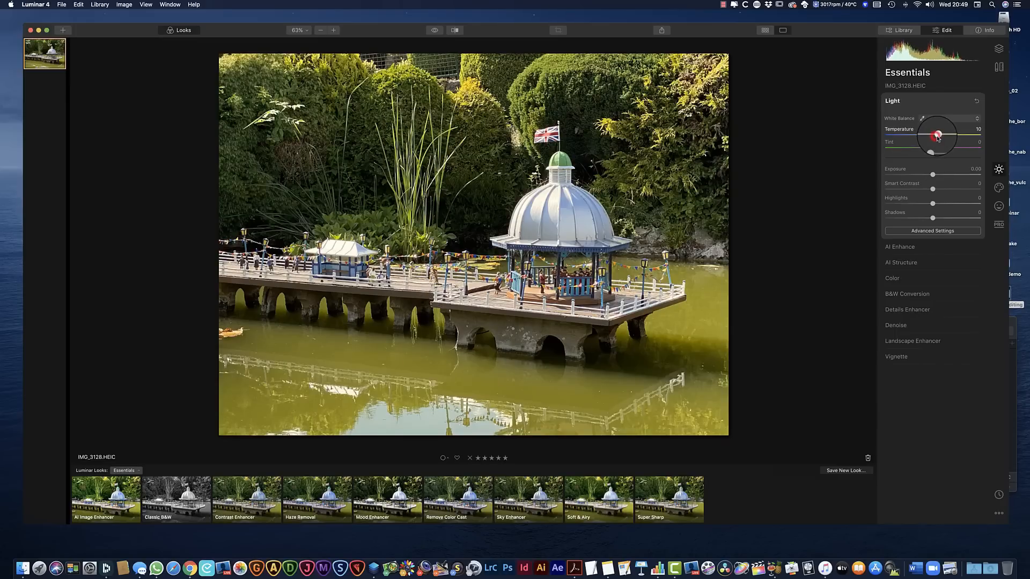
pyautogui.click(977, 120)
pyautogui.click(950, 101)
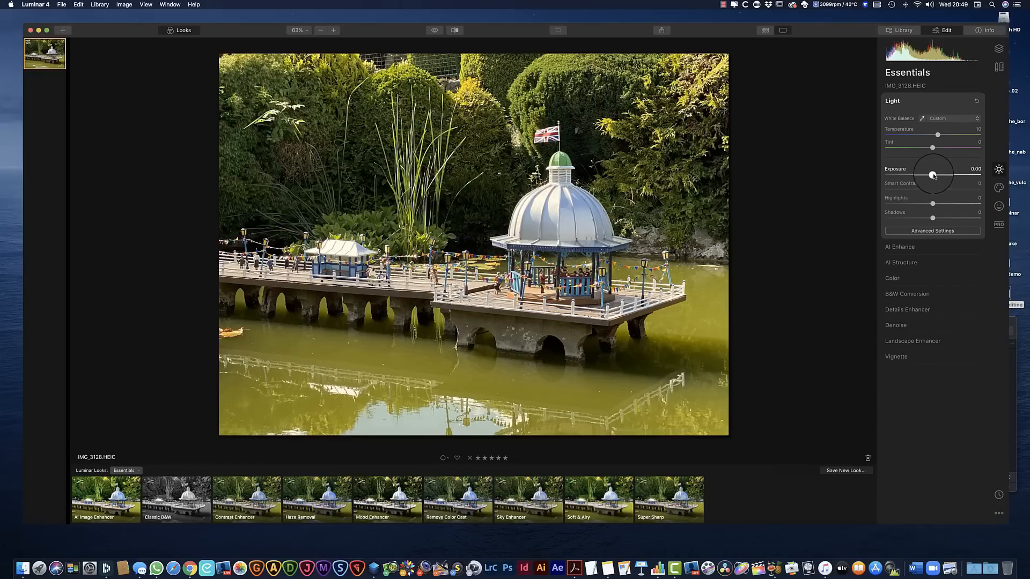
# Set the photo's Exposure to -0.23, Highlights to -39 and Shadows to -11
pyautogui.moveTo(933, 175); pyautogui.dragTo(930, 174)
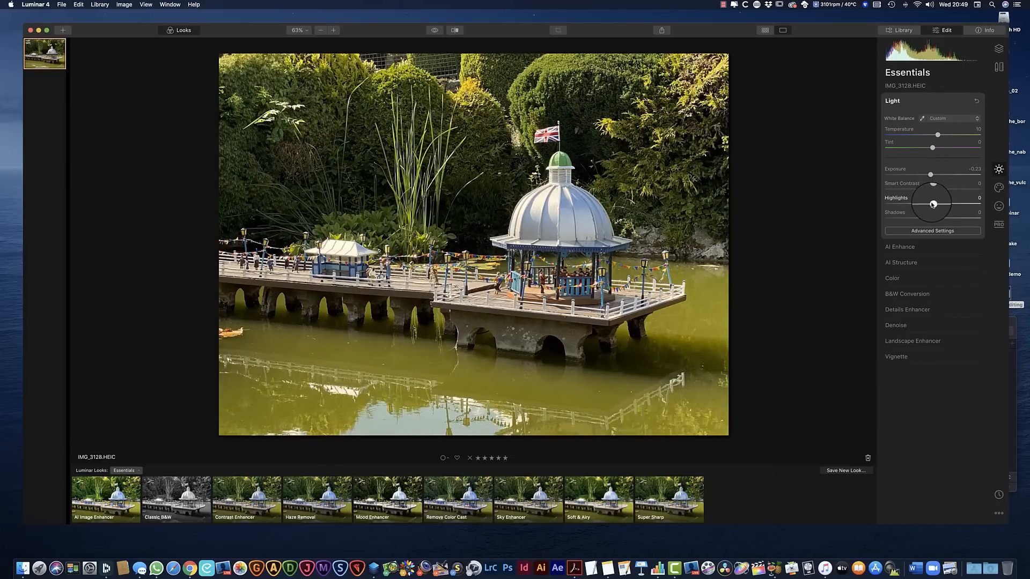
pyautogui.moveTo(932, 205)
pyautogui.mouseDown()
pyautogui.moveTo(913, 203)
pyautogui.moveTo(927, 221)
pyautogui.mouseUp()
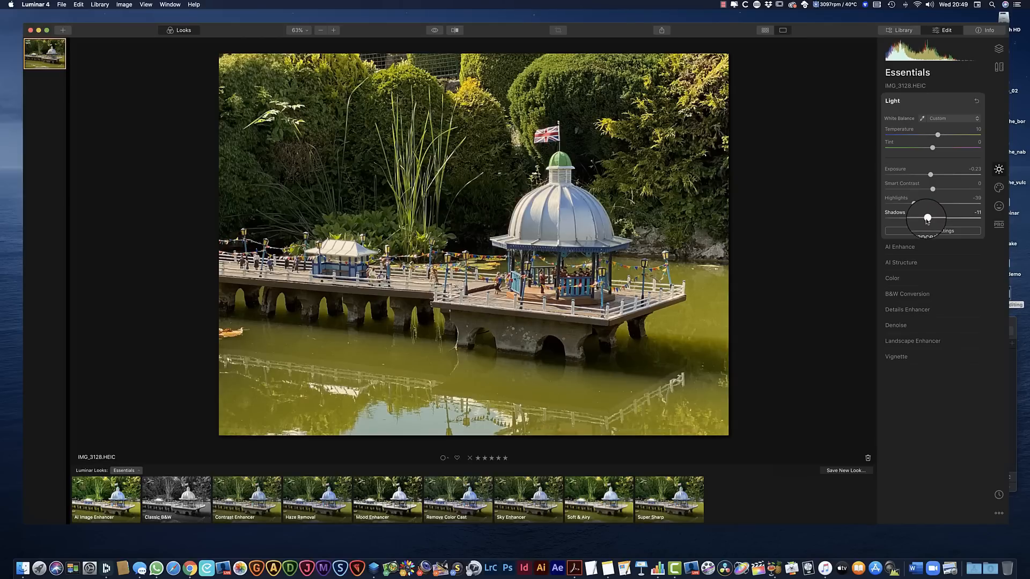
pyautogui.click(942, 230)
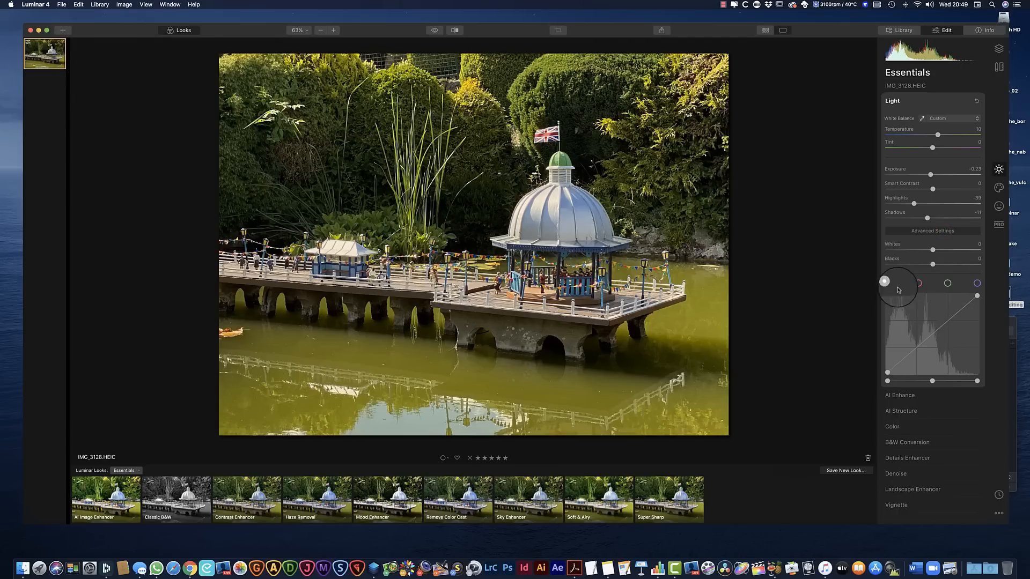
pyautogui.click(950, 231)
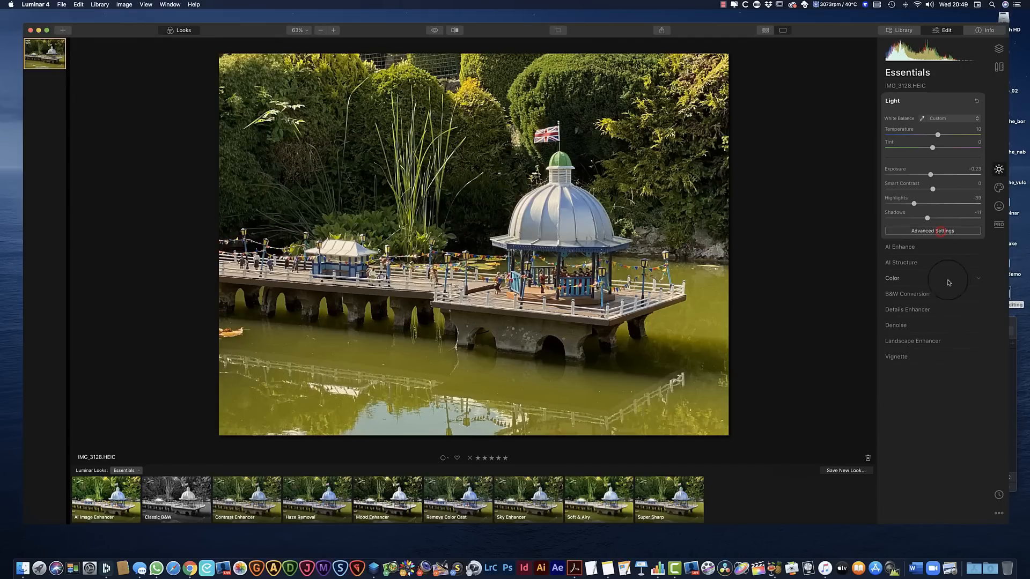
# Apply AI Structure to the photo with an Amount of about 44 and a slight Boost
pyautogui.click(978, 247)
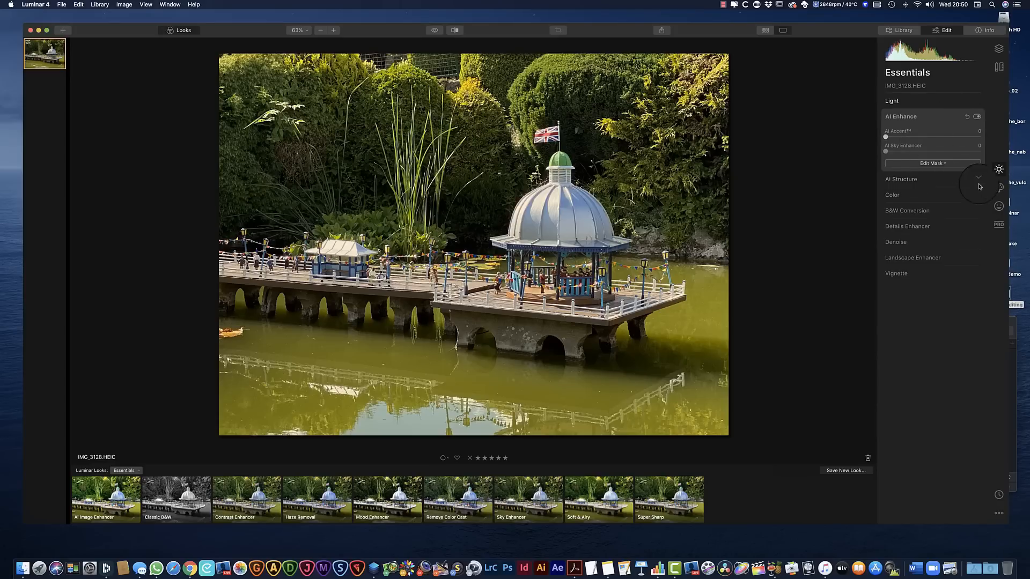
pyautogui.click(978, 102)
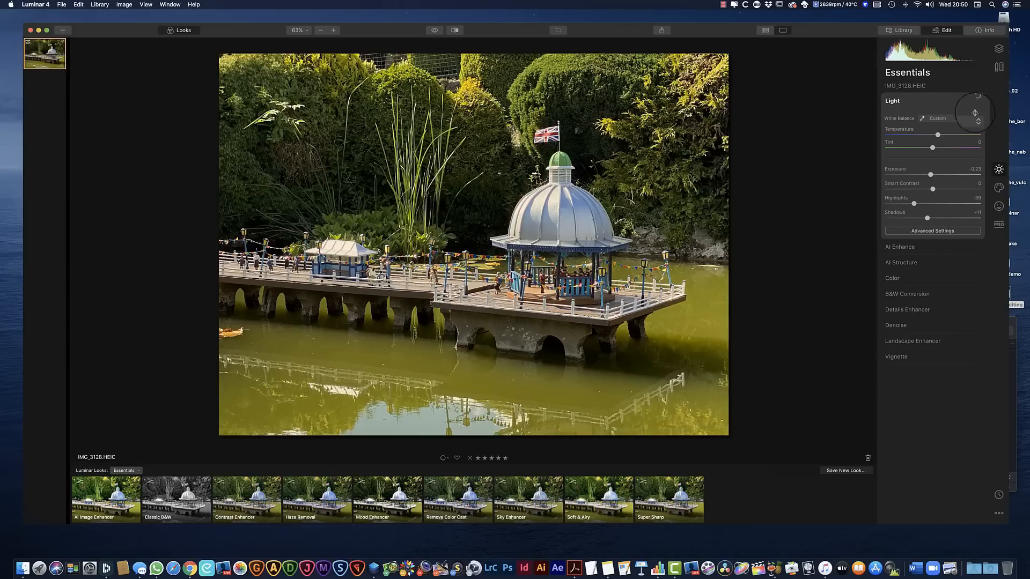
pyautogui.click(978, 264)
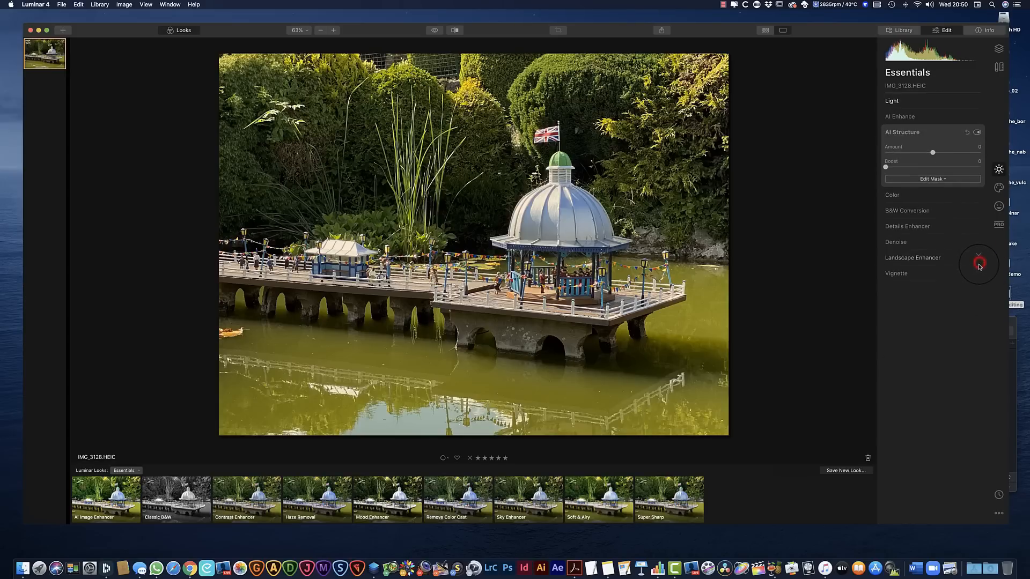
pyautogui.click(932, 153)
pyautogui.moveTo(933, 155); pyautogui.dragTo(954, 156)
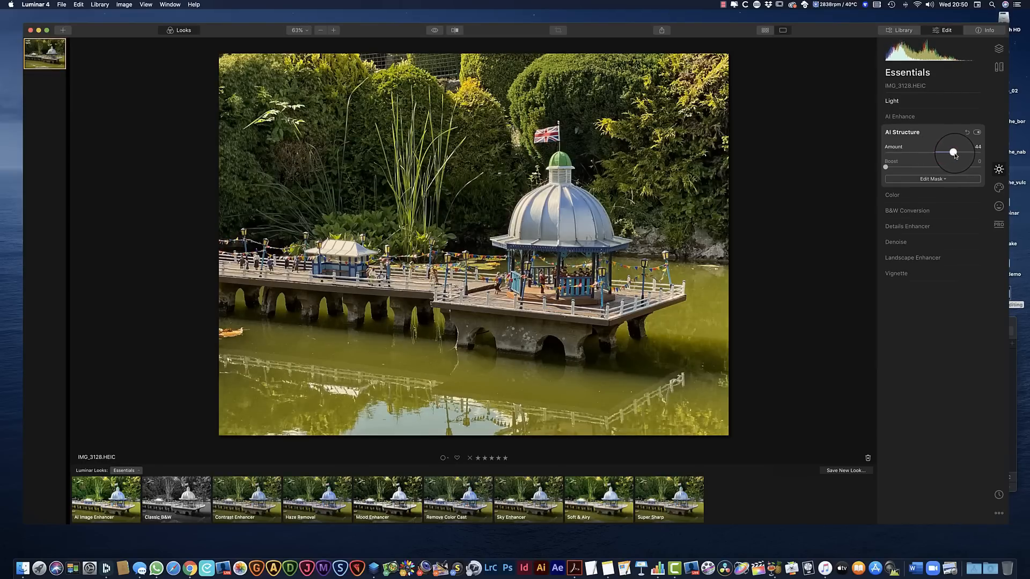
pyautogui.moveTo(885, 167); pyautogui.dragTo(893, 168)
# Adjust the photo's color with Saturation at 2 and Vibrance at 12
pyautogui.click(979, 197)
pyautogui.moveTo(885, 197)
pyautogui.mouseDown()
pyautogui.moveTo(939, 198)
pyautogui.moveTo(886, 197)
pyautogui.mouseUp()
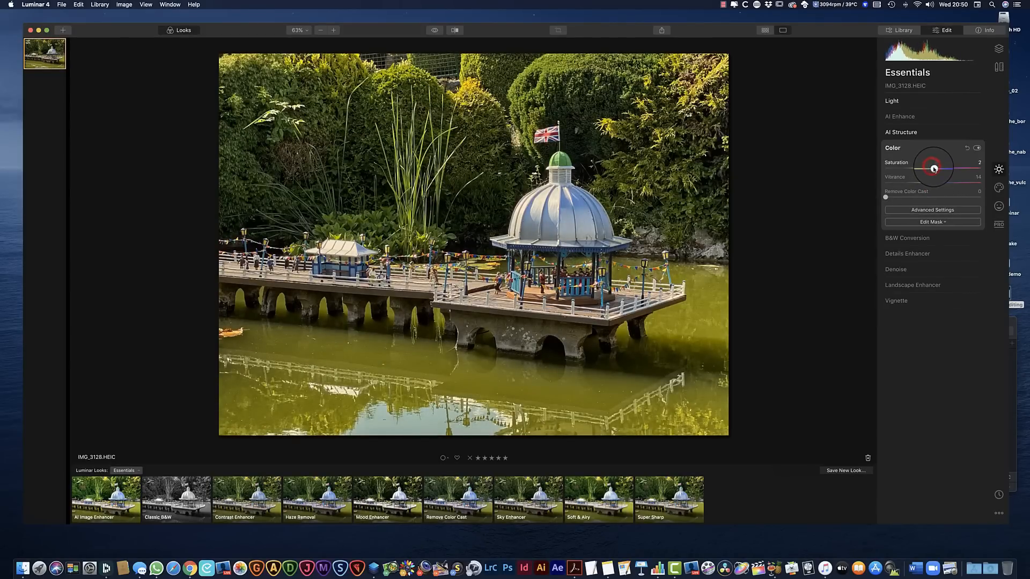
pyautogui.moveTo(939, 183); pyautogui.dragTo(937, 183)
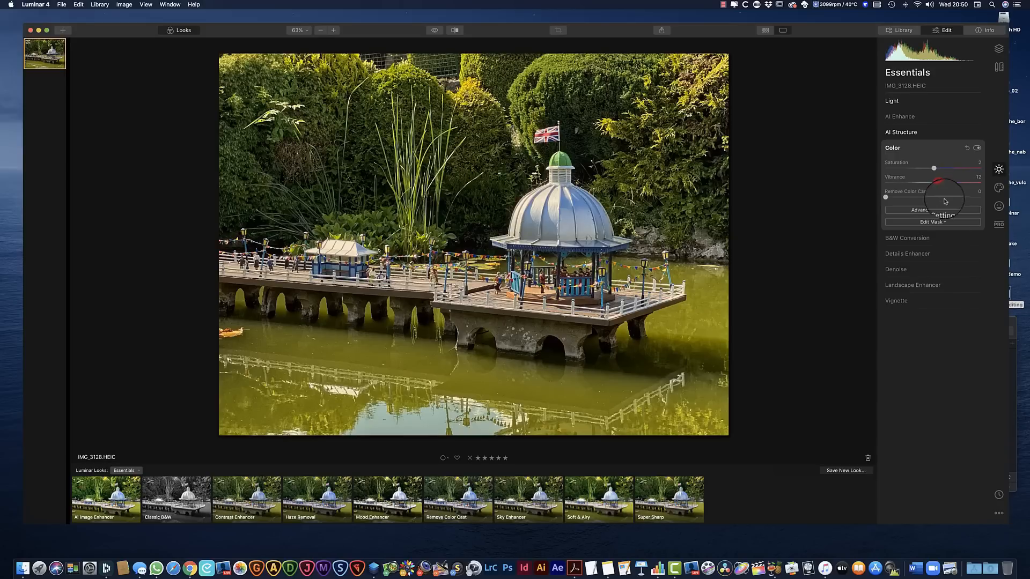
# Try the Small Details adjustment of the Details Enhancer on the photo
pyautogui.click(939, 241)
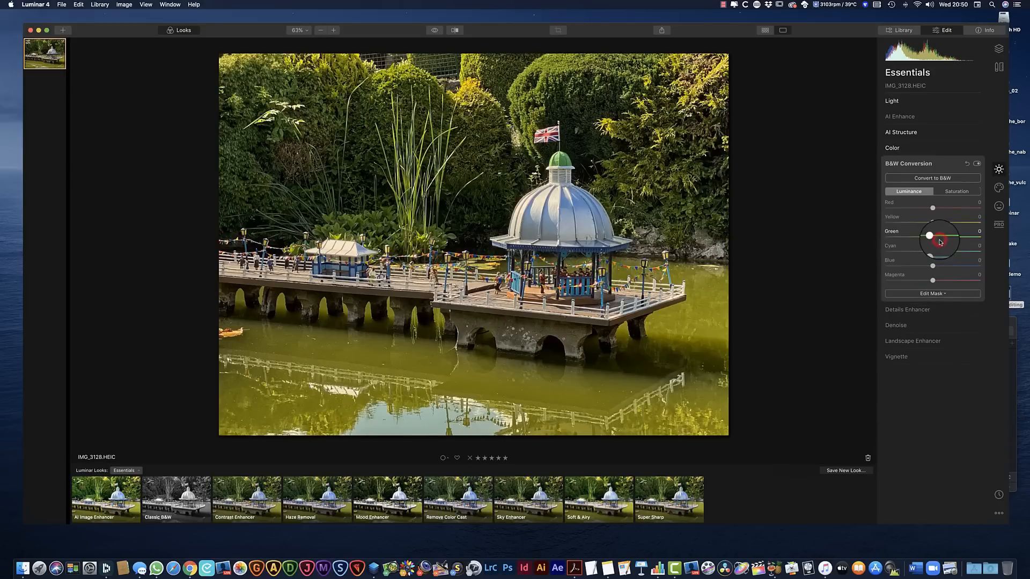
pyautogui.click(941, 311)
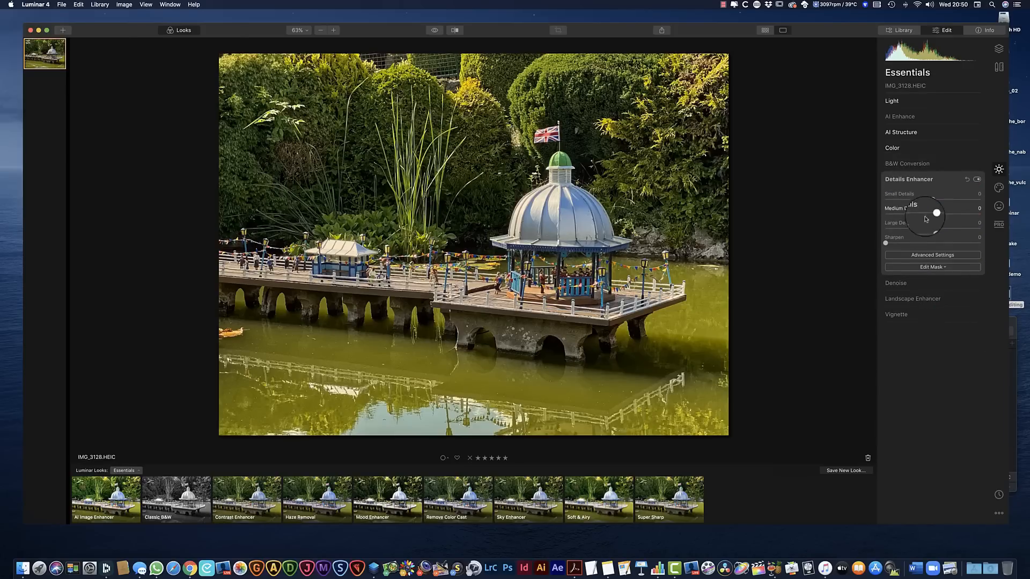
pyautogui.moveTo(933, 200)
pyautogui.mouseDown()
pyautogui.moveTo(960, 200)
pyautogui.moveTo(936, 201)
pyautogui.mouseUp()
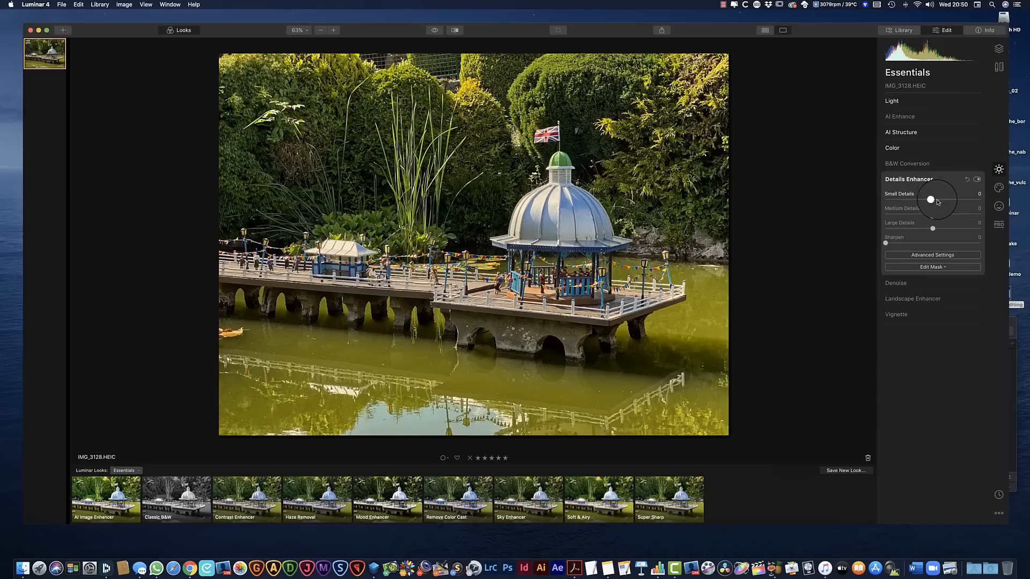
pyautogui.click(961, 284)
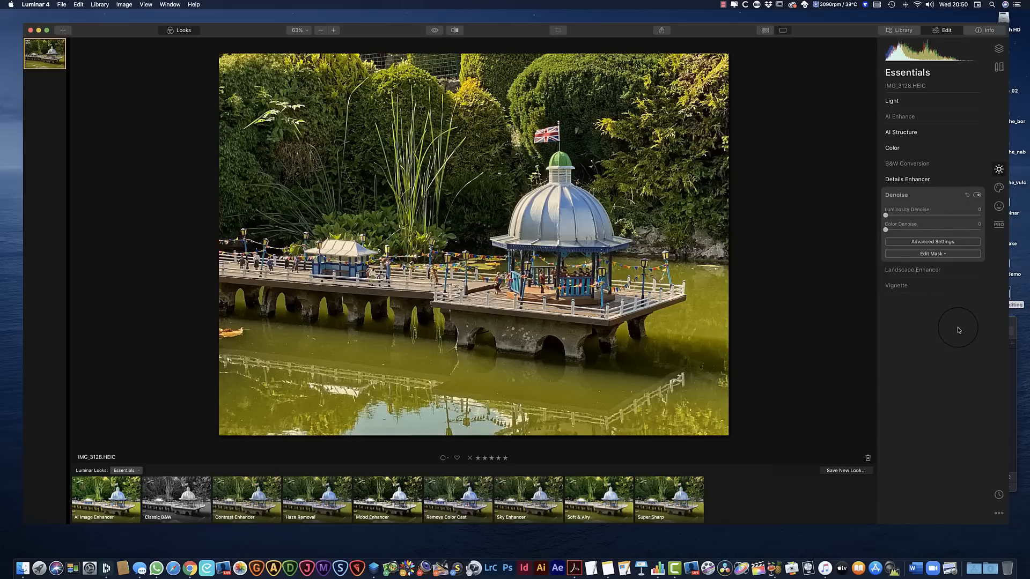
# In the Landscape Enhancer, set Foliage Enhancer to 15 and Foliage Hue to -49
pyautogui.click(957, 271)
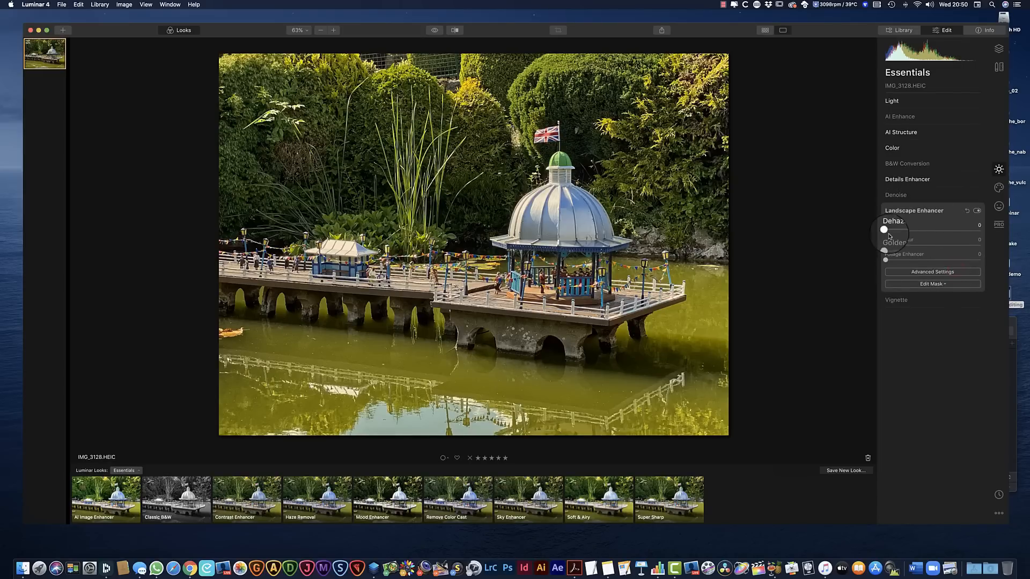
pyautogui.moveTo(886, 246)
pyautogui.mouseDown()
pyautogui.moveTo(940, 250)
pyautogui.moveTo(884, 245)
pyautogui.moveTo(890, 260)
pyautogui.moveTo(943, 259)
pyautogui.moveTo(886, 261)
pyautogui.moveTo(971, 267)
pyautogui.moveTo(886, 264)
pyautogui.mouseUp()
pyautogui.click(885, 260)
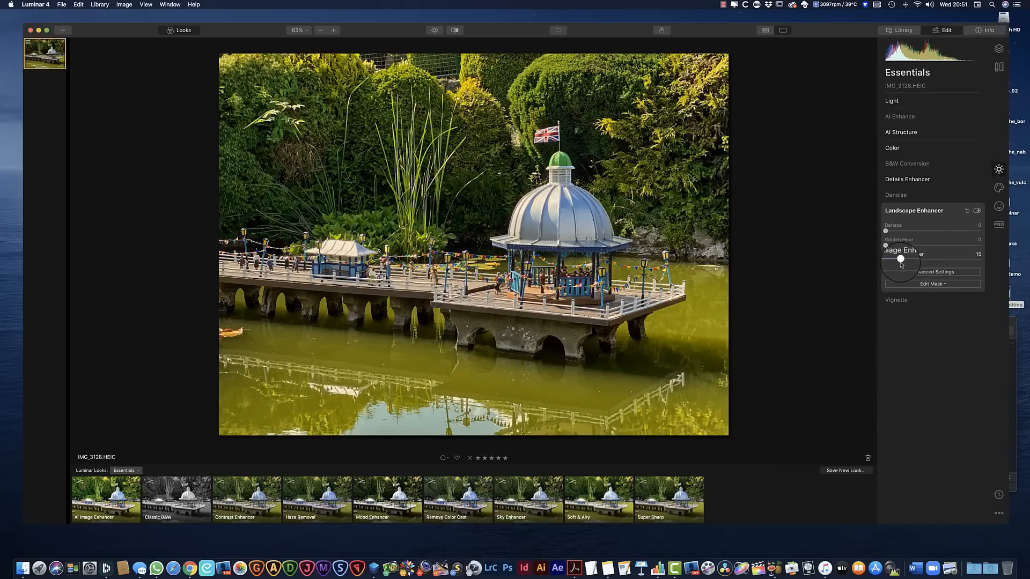
pyautogui.click(932, 272)
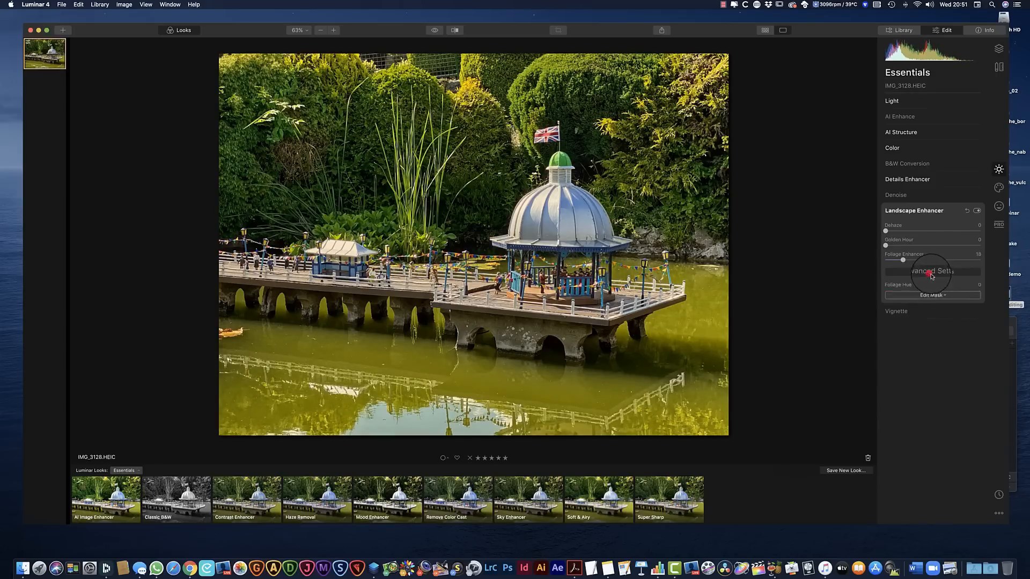
pyautogui.moveTo(933, 294); pyautogui.dragTo(913, 293)
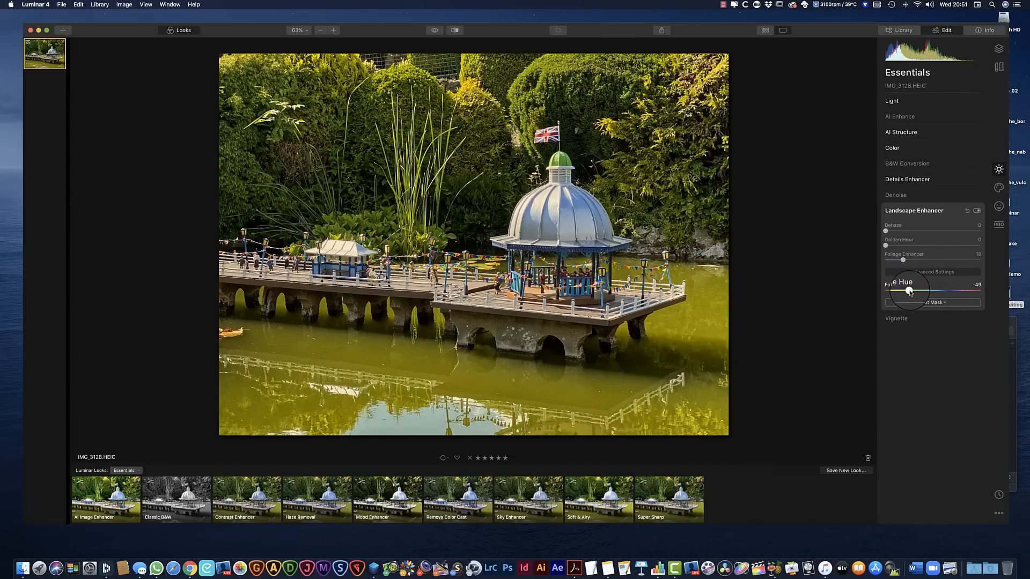
pyautogui.moveTo(910, 292); pyautogui.dragTo(909, 291)
pyautogui.click(945, 303)
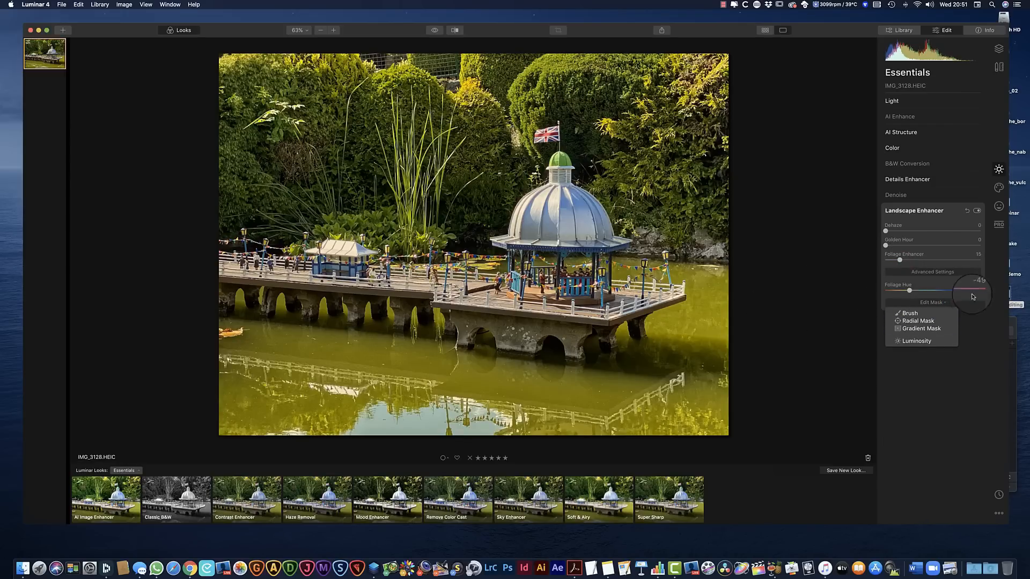
pyautogui.click(940, 302)
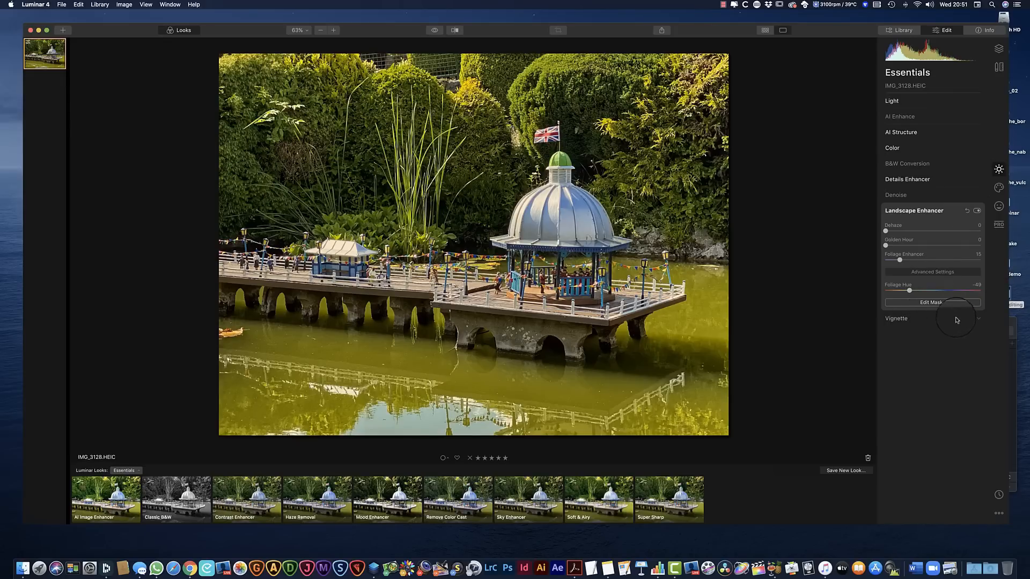
# Darken the photo's edges with a Vignette Amount of -61
pyautogui.click(979, 321)
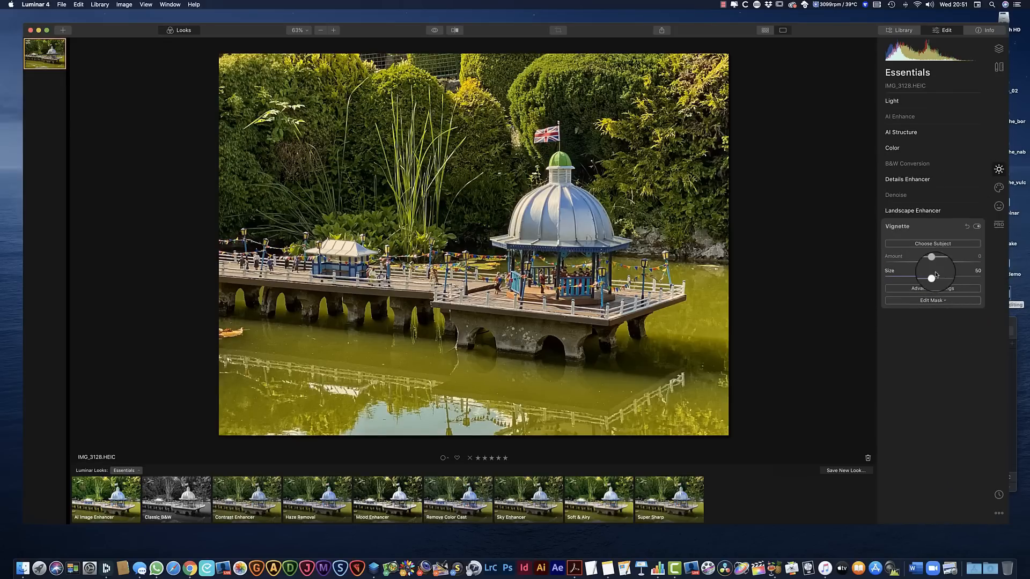
pyautogui.moveTo(934, 266); pyautogui.dragTo(902, 270)
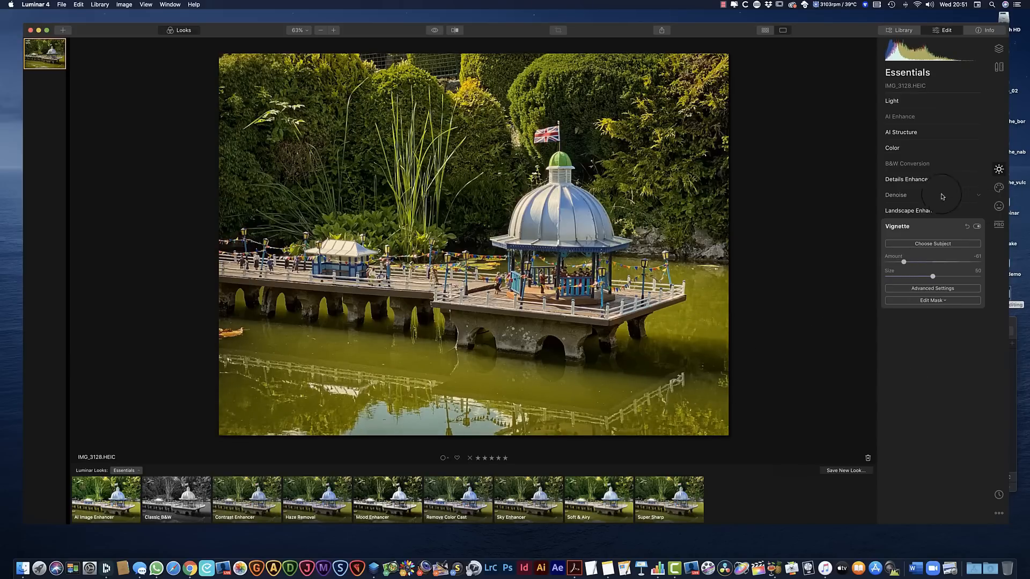
# Try the Dramatic and Sunrays creative effects on the photo
pyautogui.click(998, 188)
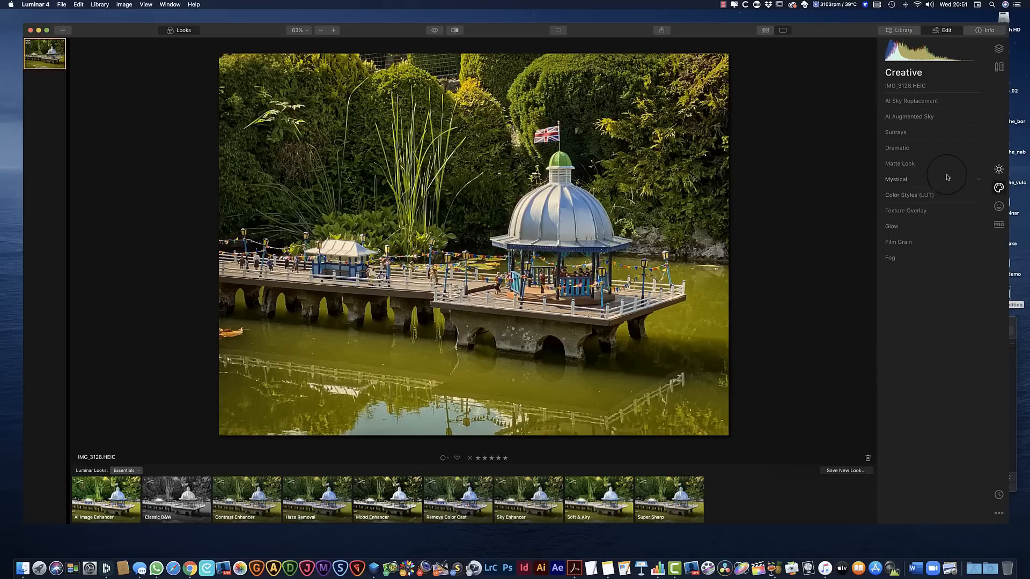
pyautogui.click(913, 167)
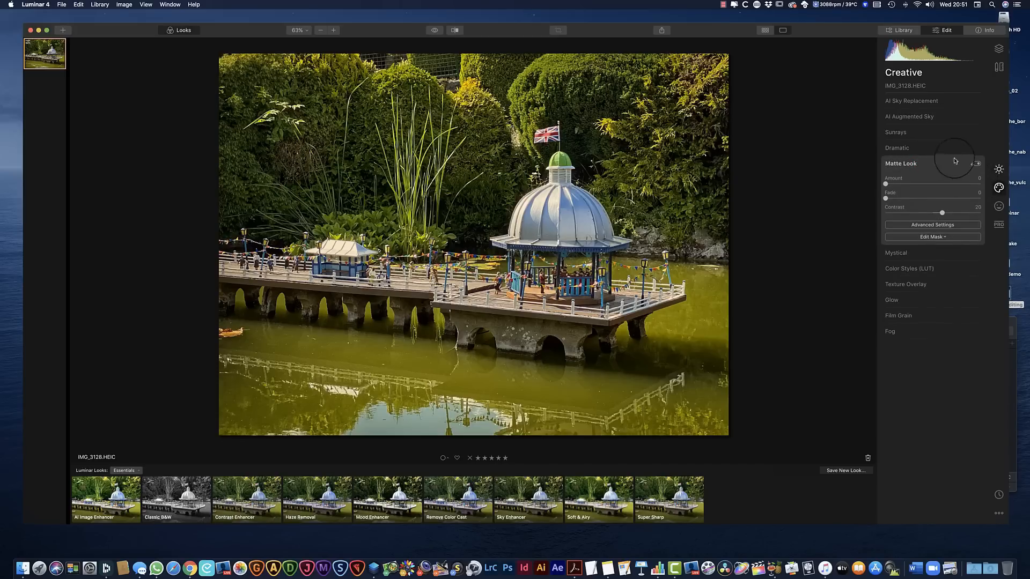
pyautogui.click(938, 148)
pyautogui.moveTo(887, 171)
pyautogui.mouseDown()
pyautogui.moveTo(941, 172)
pyautogui.moveTo(885, 169)
pyautogui.mouseUp()
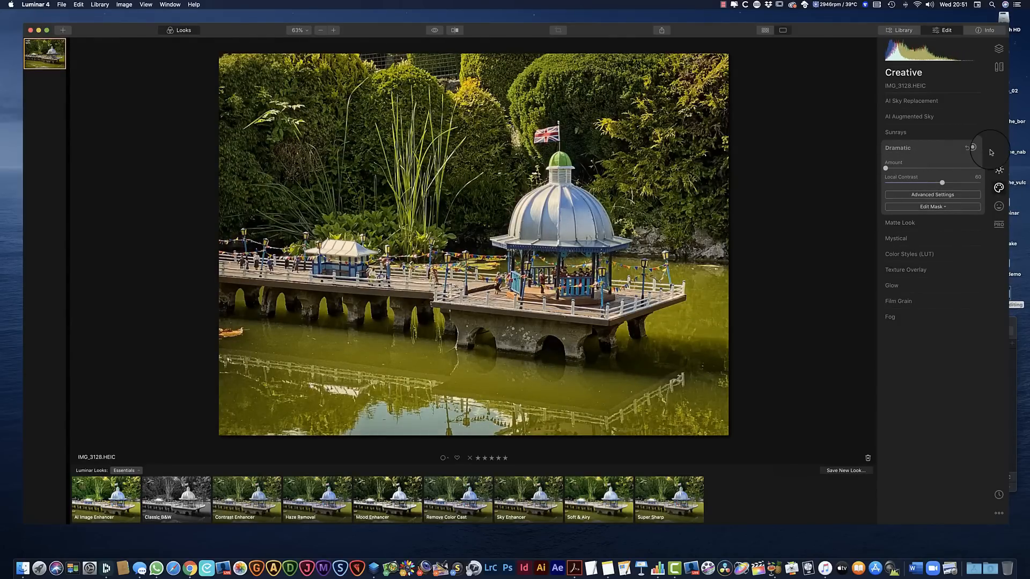
pyautogui.click(940, 132)
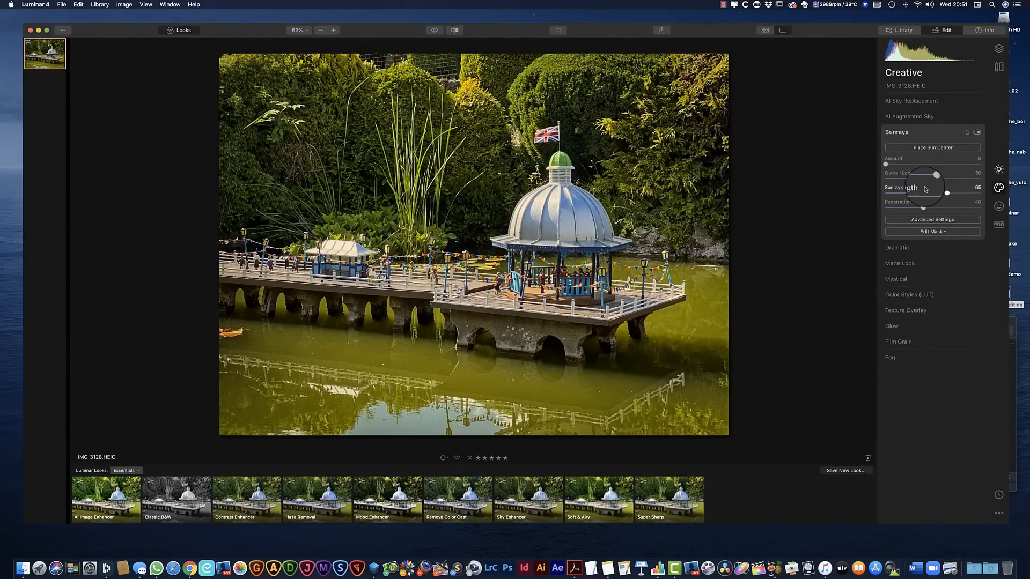
pyautogui.moveTo(887, 168)
pyautogui.mouseDown()
pyautogui.moveTo(936, 170)
pyautogui.moveTo(885, 170)
pyautogui.mouseUp()
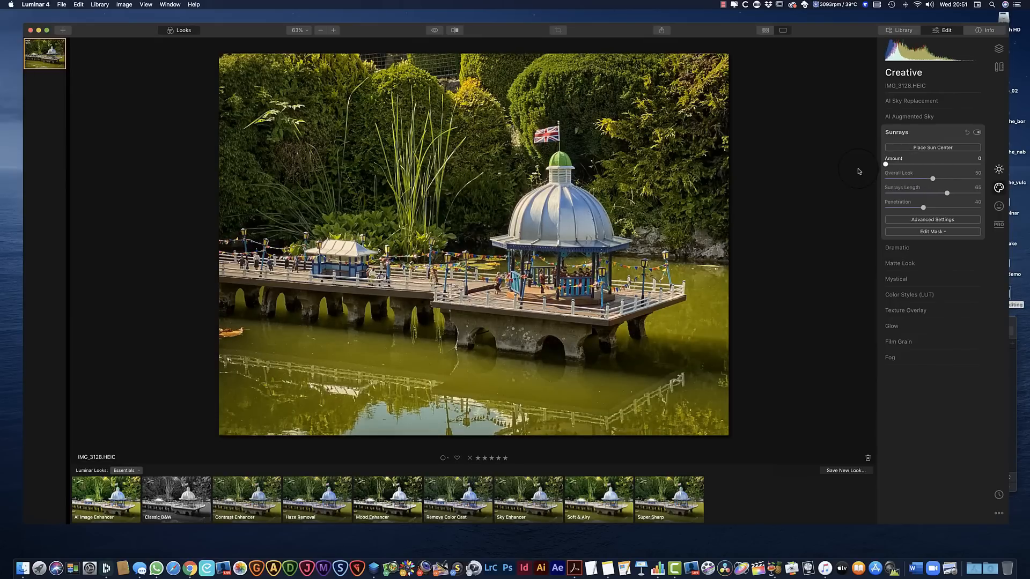
# Try the Matte Look and Mystical creative effects on the photo
pyautogui.click(978, 118)
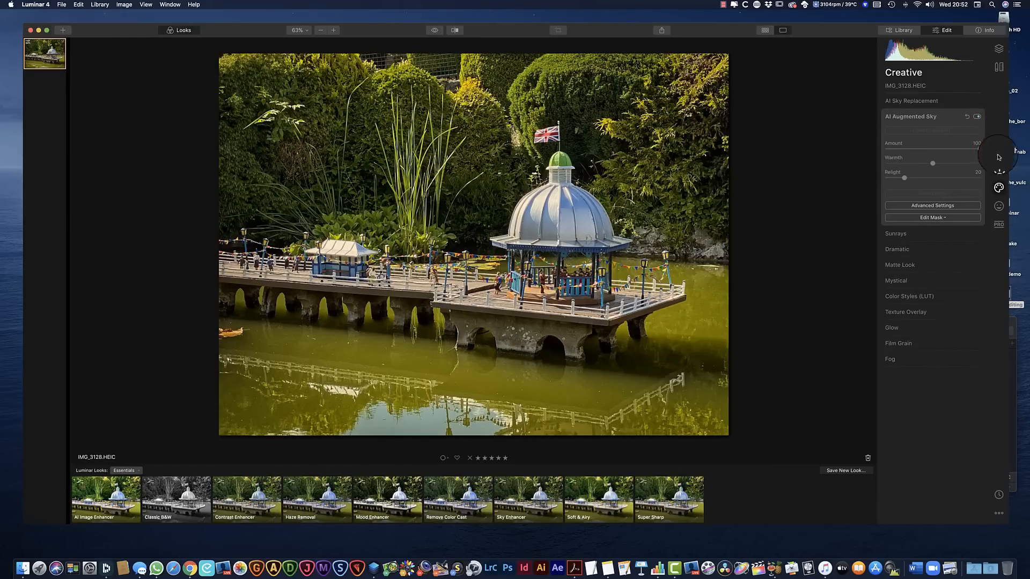
pyautogui.click(979, 103)
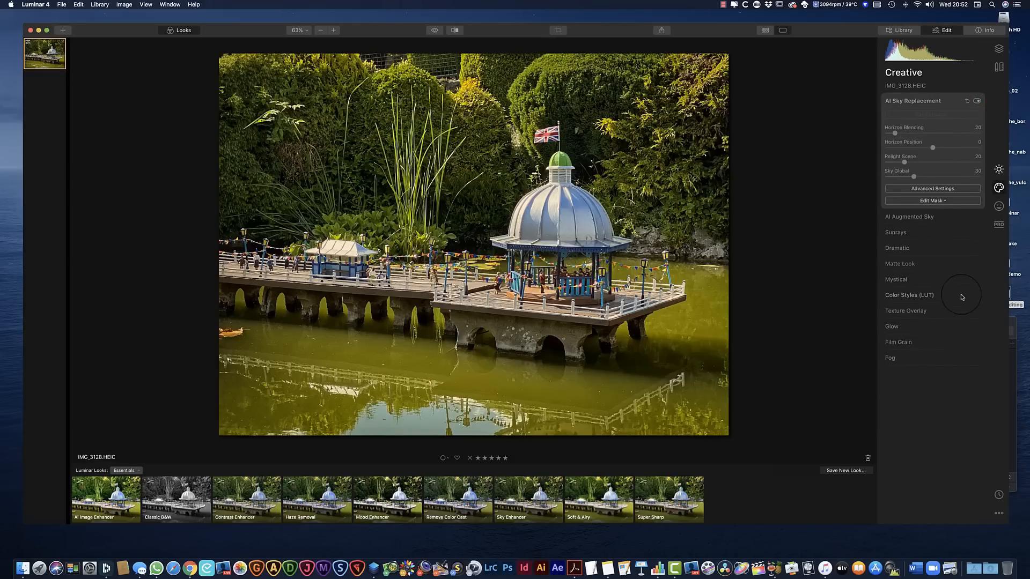
pyautogui.click(978, 266)
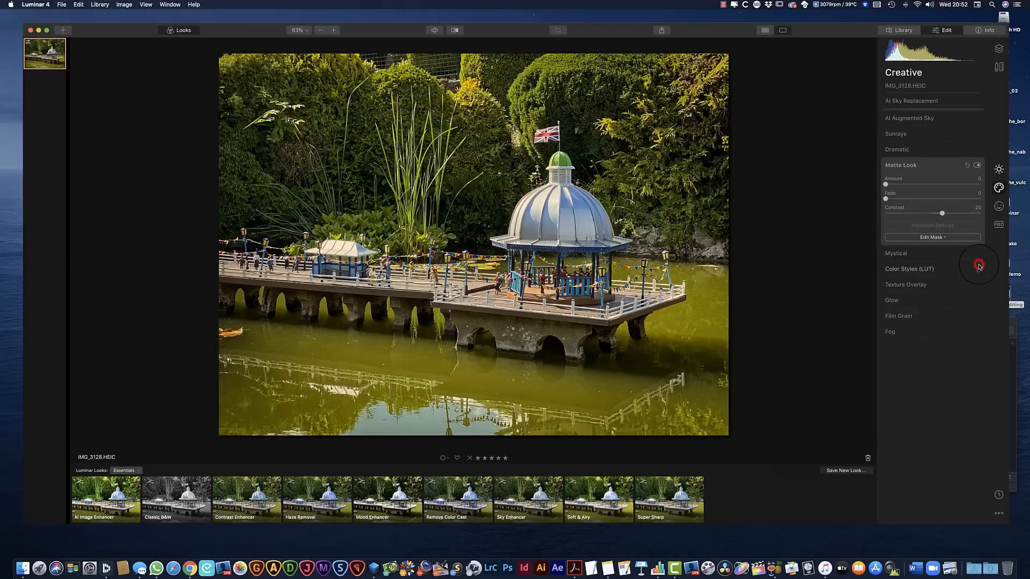
pyautogui.moveTo(885, 185)
pyautogui.mouseDown()
pyautogui.moveTo(976, 183)
pyautogui.moveTo(846, 191)
pyautogui.moveTo(880, 185)
pyautogui.moveTo(870, 187)
pyautogui.mouseUp()
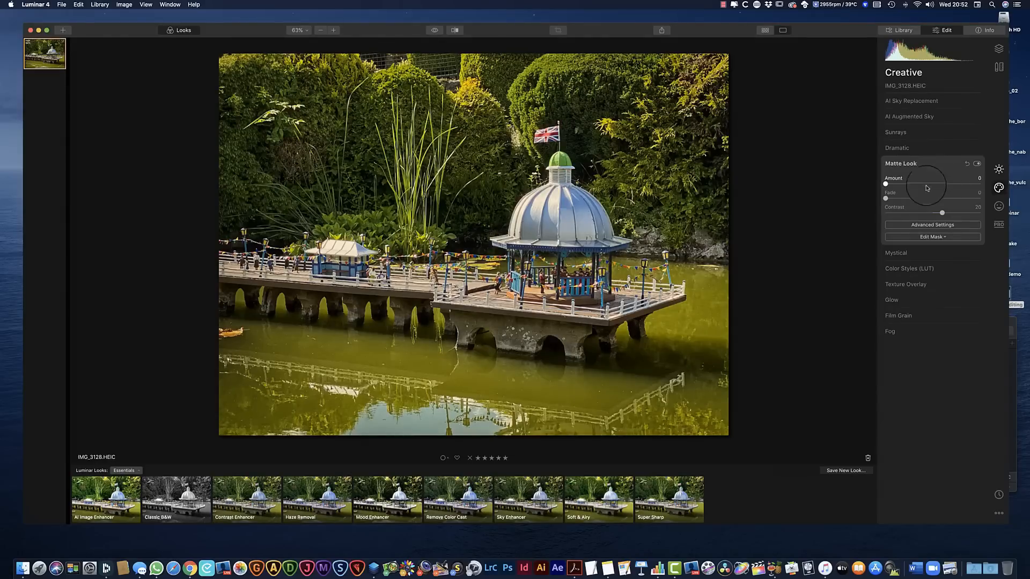
pyautogui.click(953, 252)
pyautogui.moveTo(883, 203)
pyautogui.mouseDown()
pyautogui.moveTo(921, 207)
pyautogui.moveTo(869, 206)
pyautogui.mouseUp()
# Examine the LUT choices in Color Styles and the texture loading option in Texture Overlay without applying either
pyautogui.click(952, 253)
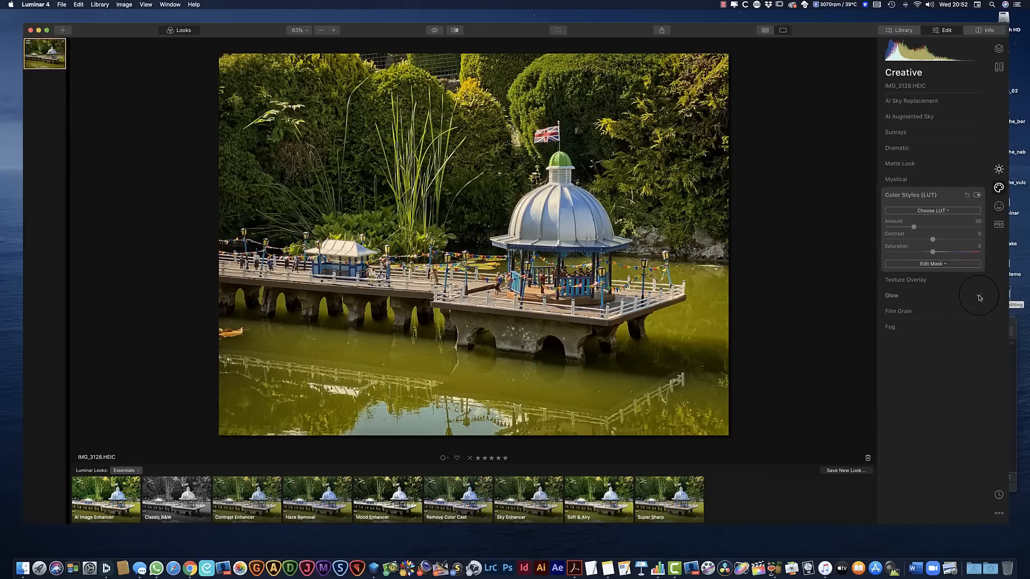
pyautogui.click(942, 210)
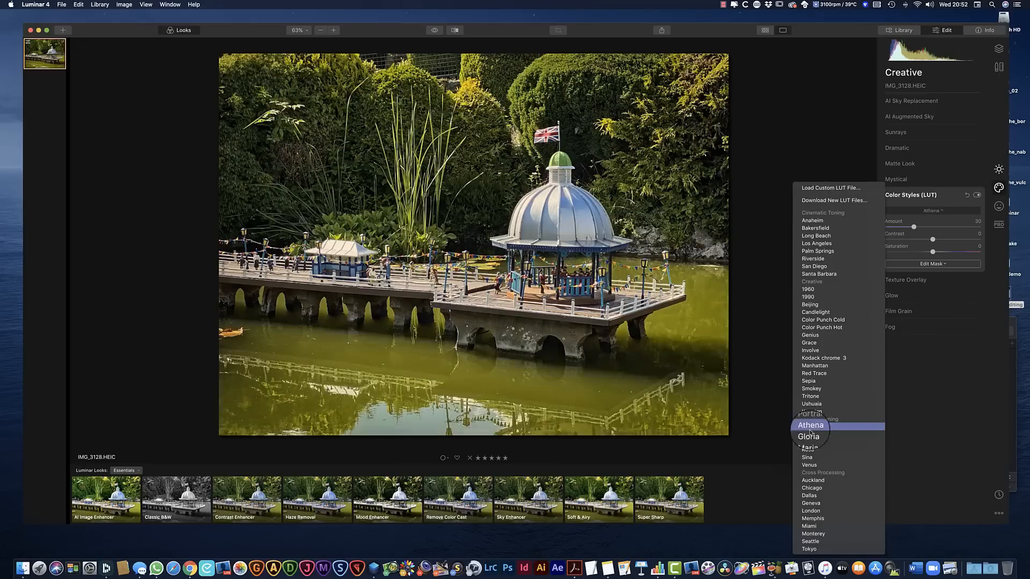
pyautogui.click(948, 398)
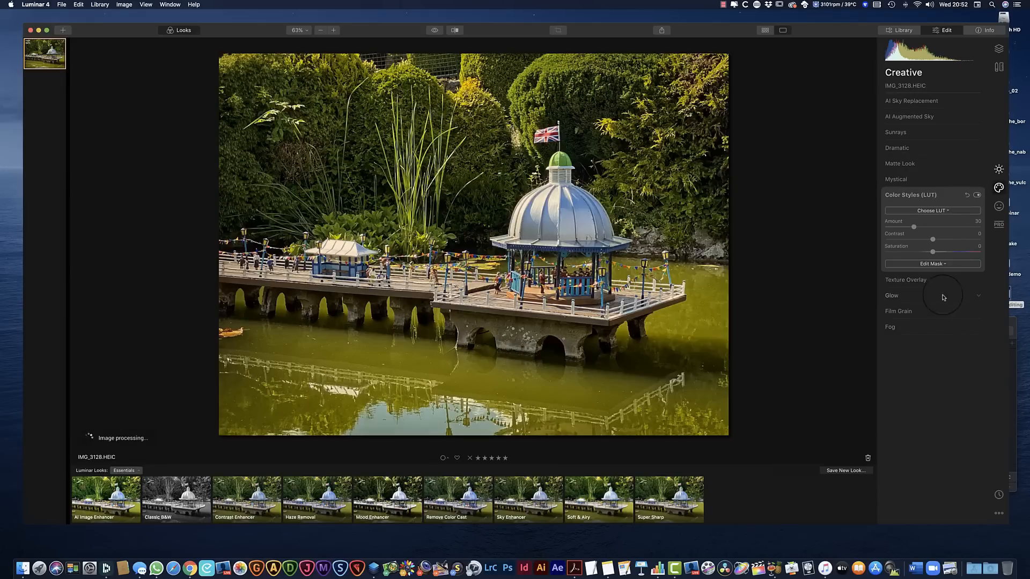
pyautogui.click(977, 282)
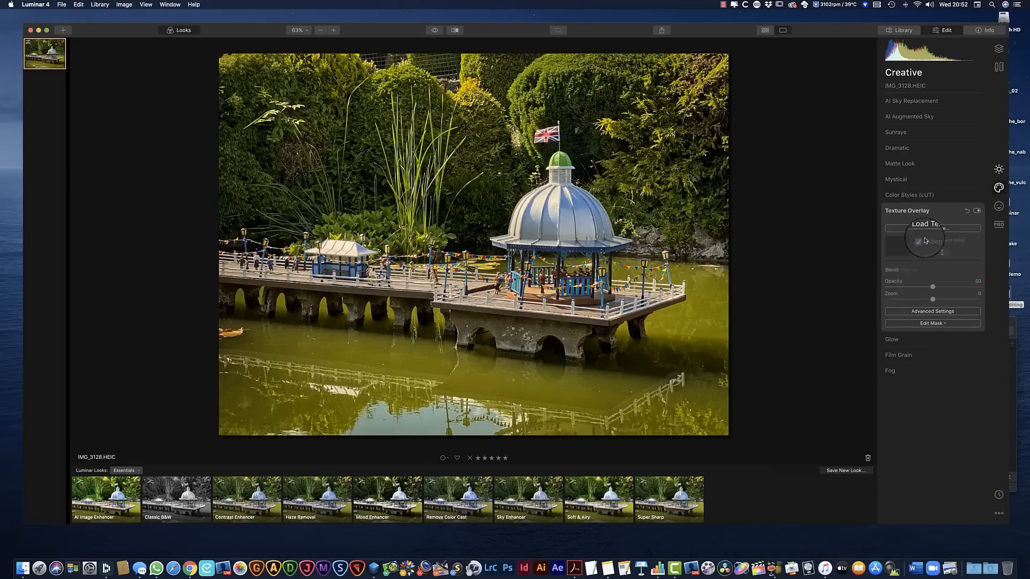
pyautogui.click(932, 228)
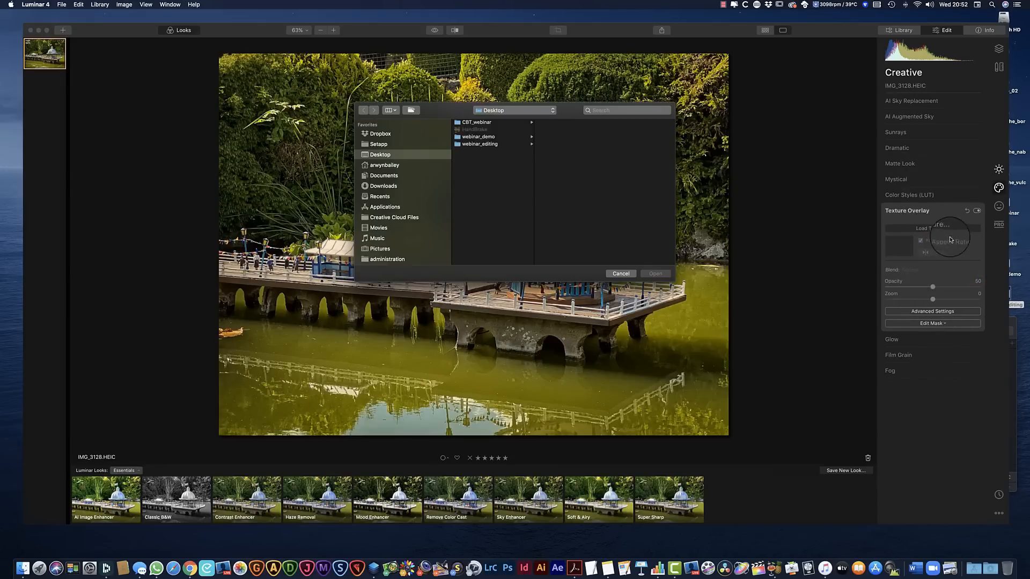
pyautogui.click(620, 273)
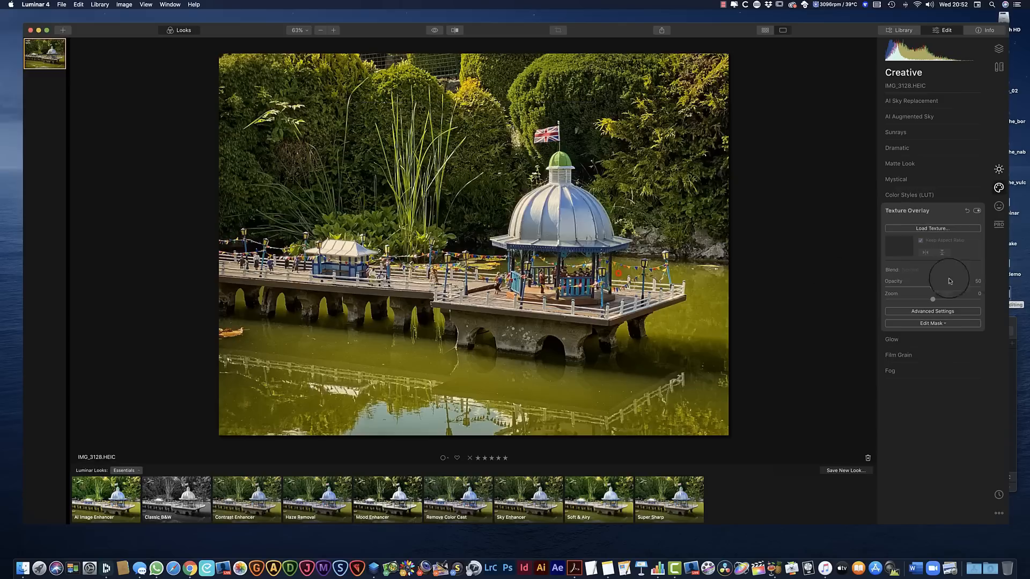
# Try the Glow creative effect with the Soft Focus Bright type on the photo
pyautogui.click(972, 341)
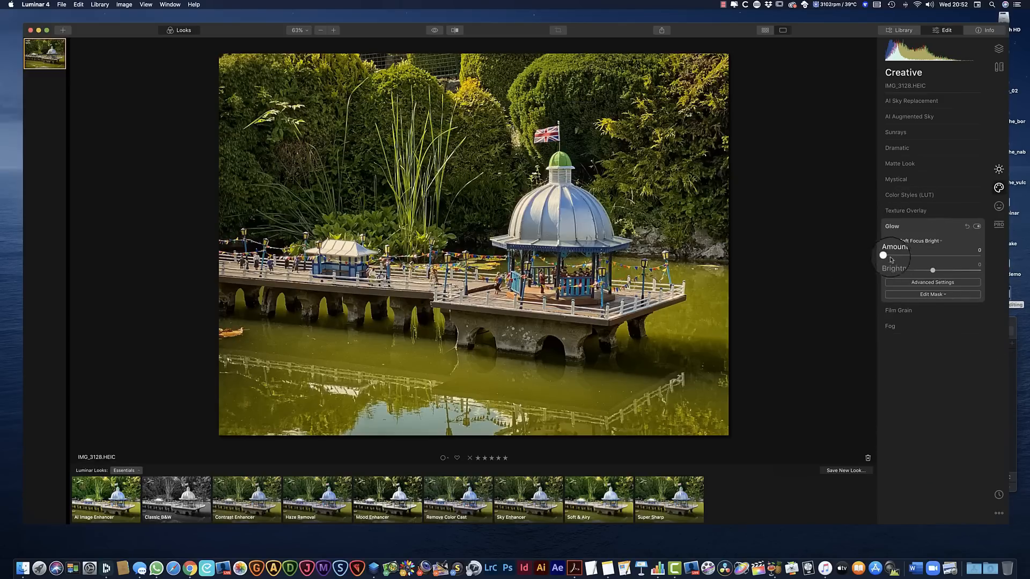
pyautogui.click(941, 241)
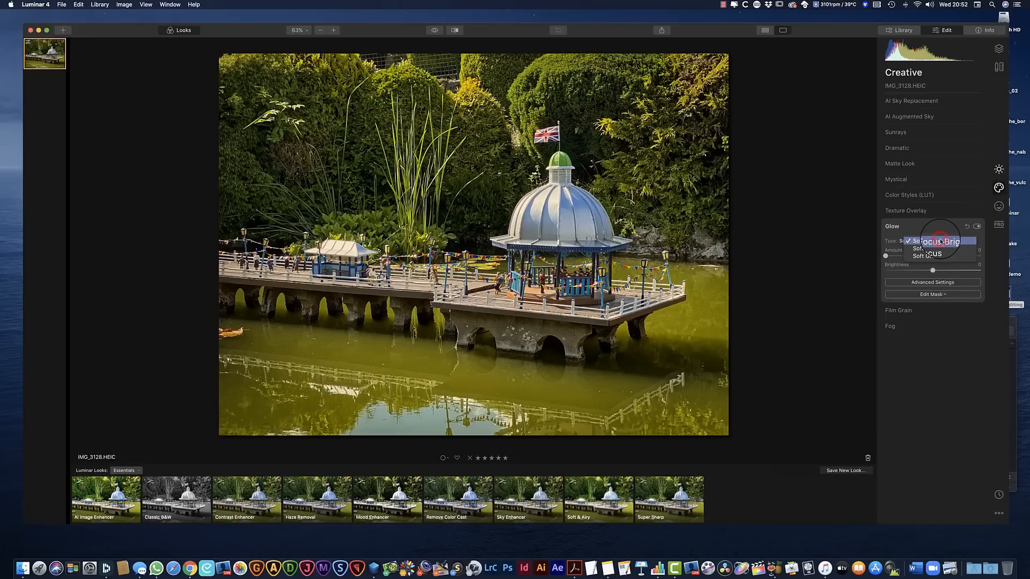
pyautogui.click(934, 239)
pyautogui.moveTo(885, 256); pyautogui.dragTo(857, 265)
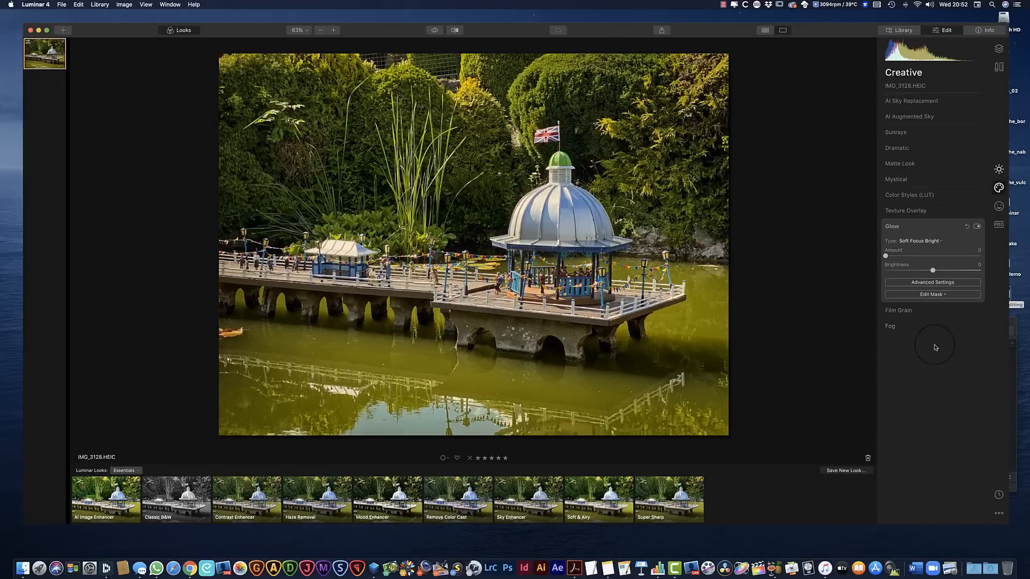
# Try the Film Grain and Fog creative effects on the photo
pyautogui.click(979, 314)
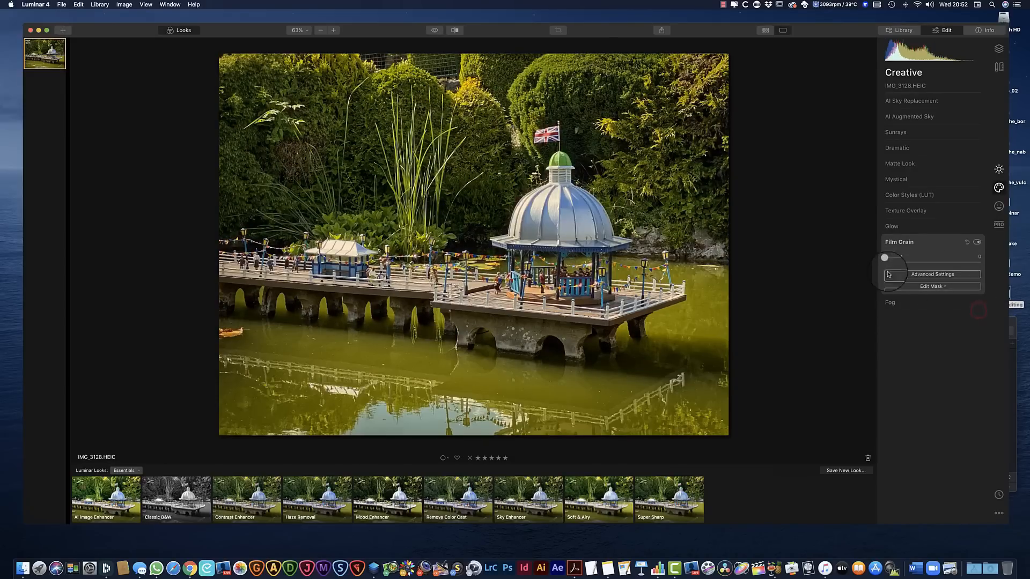
pyautogui.moveTo(886, 261); pyautogui.dragTo(850, 274)
pyautogui.click(951, 302)
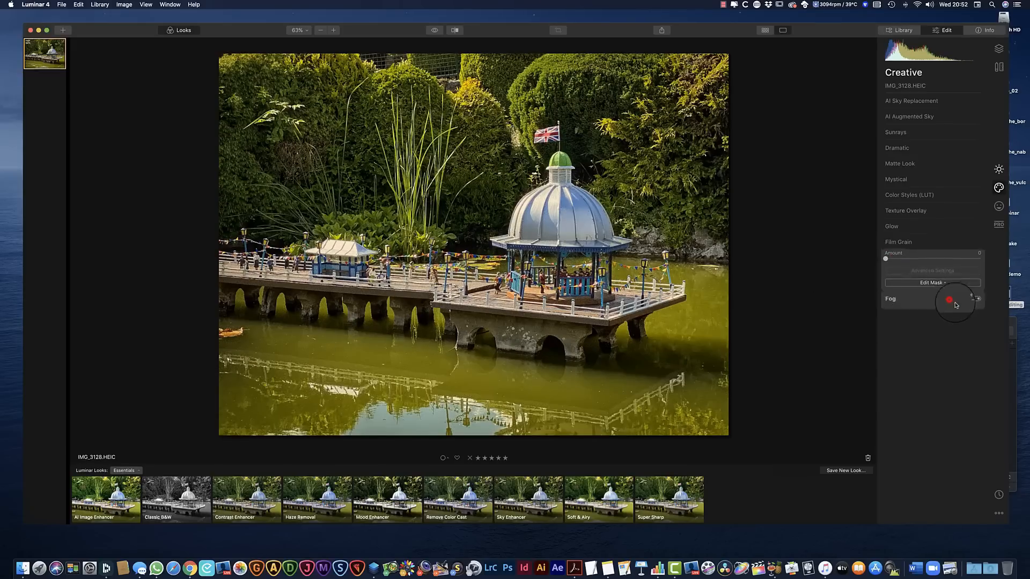
pyautogui.moveTo(885, 286); pyautogui.dragTo(845, 333)
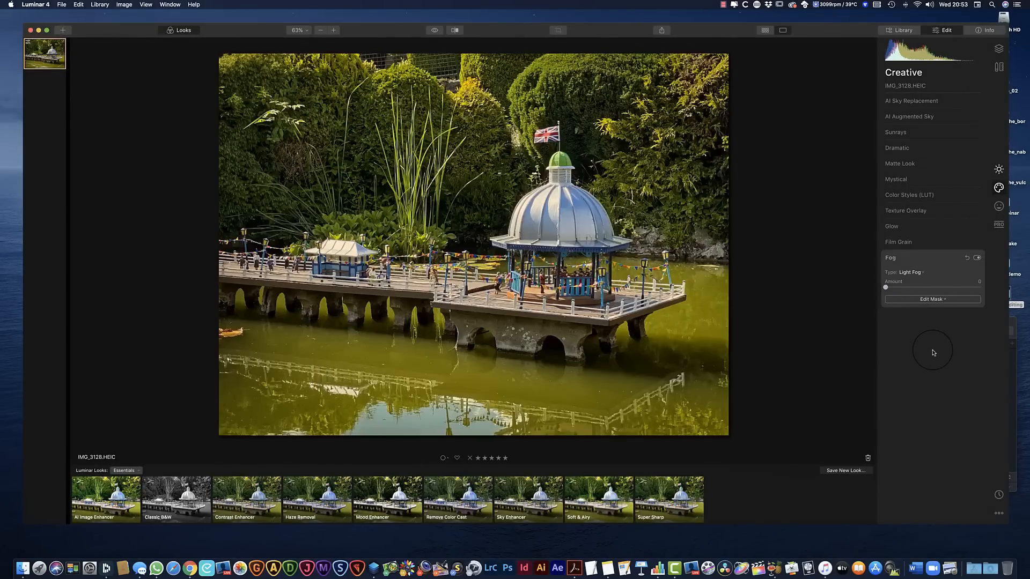
# Remove the orange leaf floating at the photo's left edge with the Erase tool at brush size 20
pyautogui.click(999, 206)
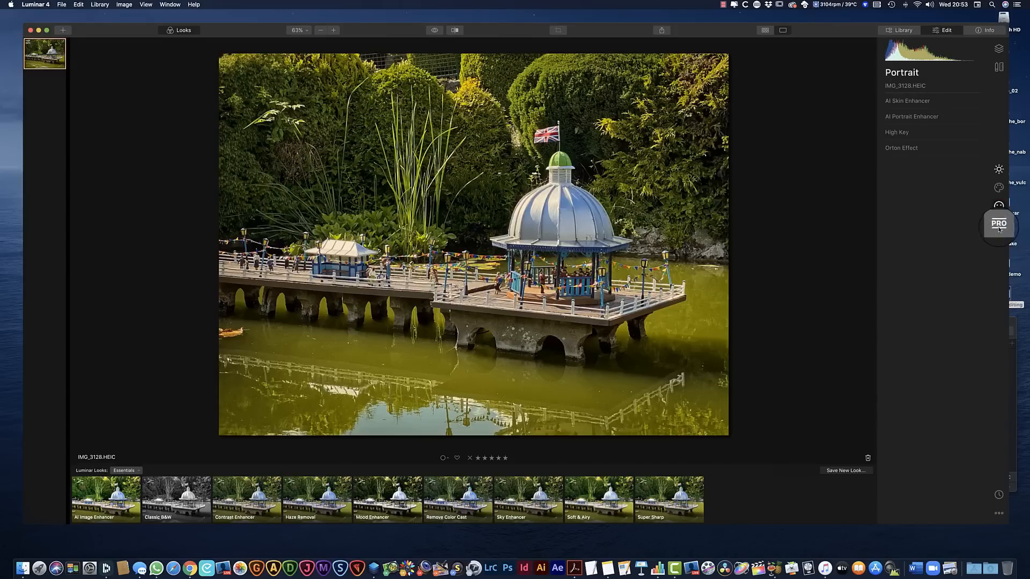
pyautogui.click(999, 67)
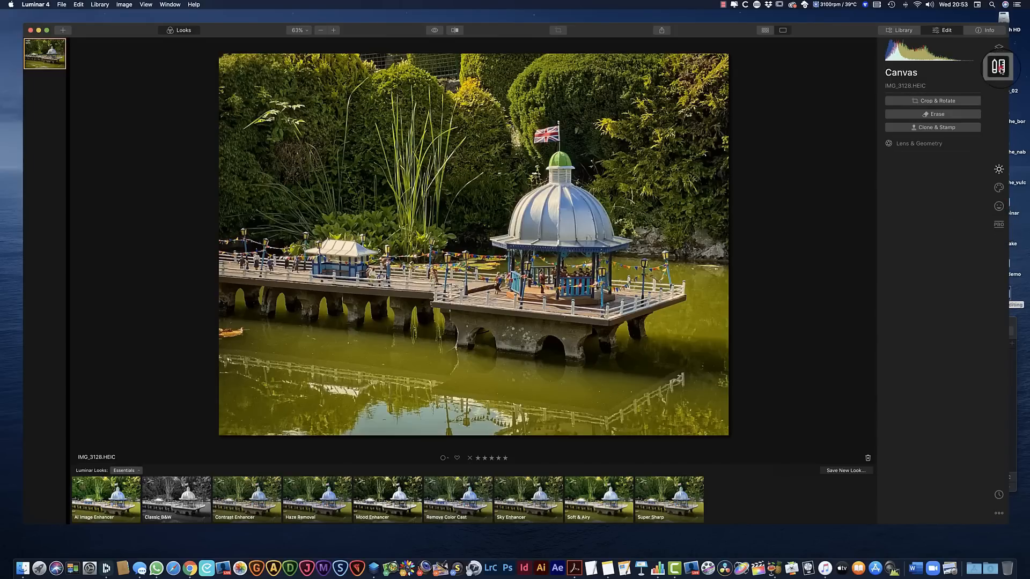
pyautogui.click(937, 115)
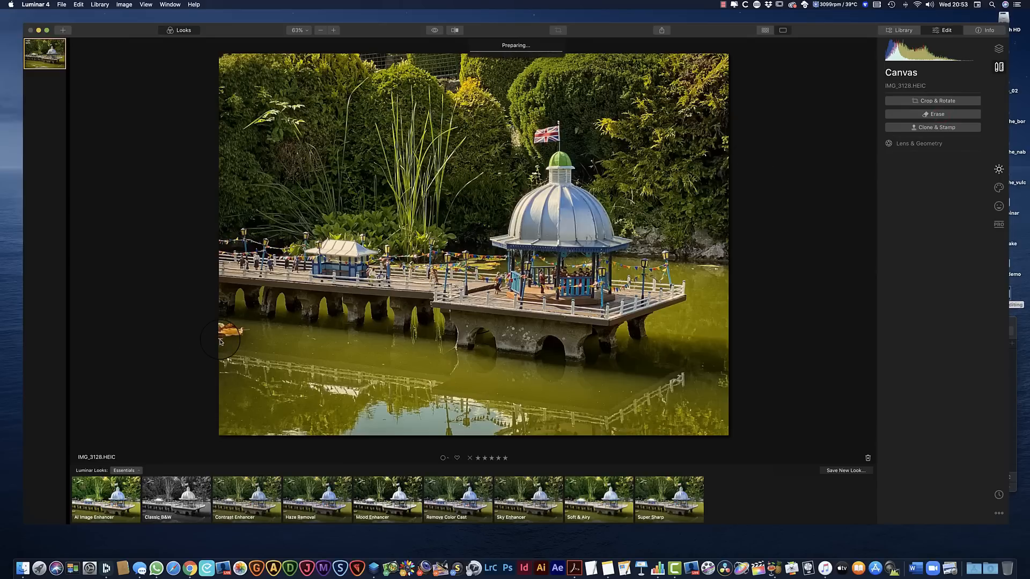
pyautogui.click(940, 114)
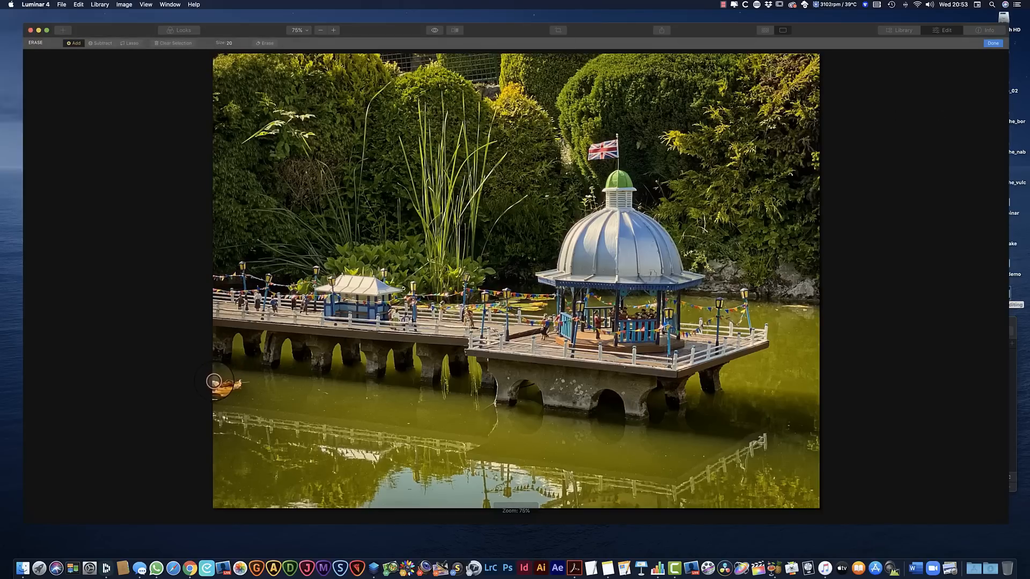
pyautogui.moveTo(215, 381)
pyautogui.mouseDown()
pyautogui.moveTo(250, 383)
pyautogui.moveTo(212, 392)
pyautogui.moveTo(220, 386)
pyautogui.mouseUp()
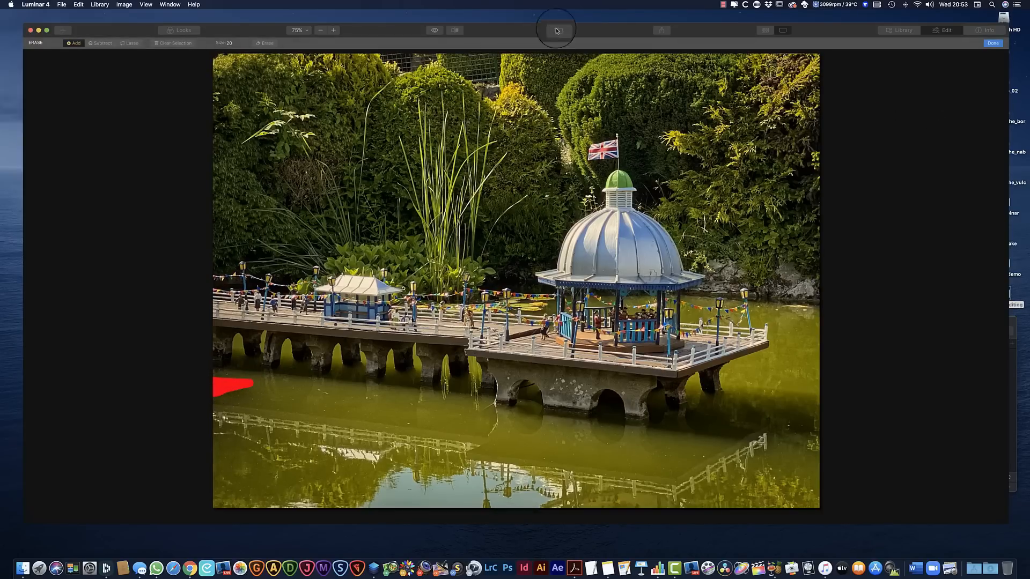
pyautogui.click(266, 42)
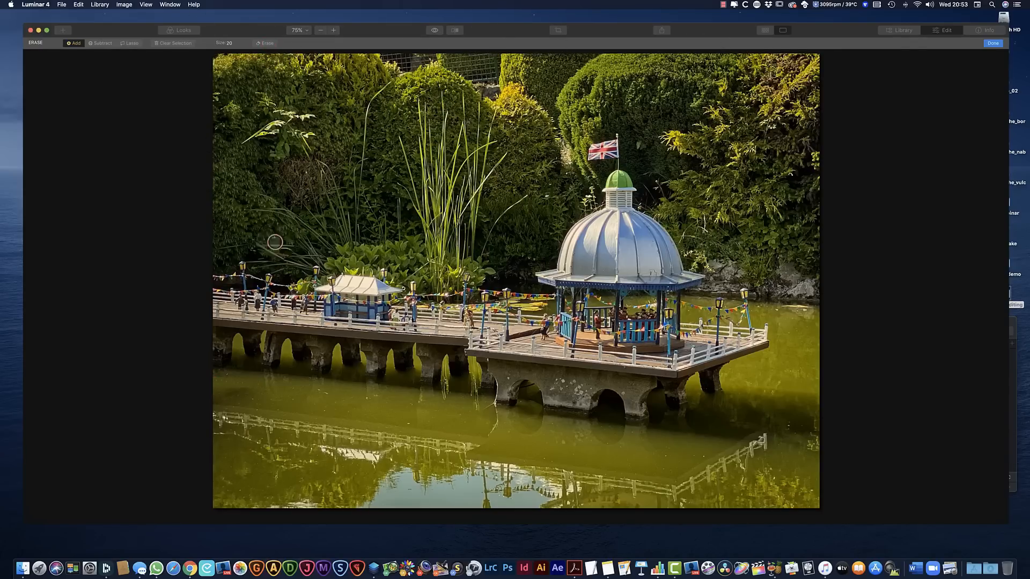
# Mark the small specks on the water below the left part of the pier for erasing
pyautogui.click(252, 398)
pyautogui.click(260, 410)
pyautogui.click(276, 411)
pyautogui.click(292, 399)
pyautogui.click(325, 410)
pyautogui.moveTo(327, 393); pyautogui.dragTo(318, 386)
pyautogui.click(293, 387)
pyautogui.click(300, 387)
pyautogui.click(227, 376)
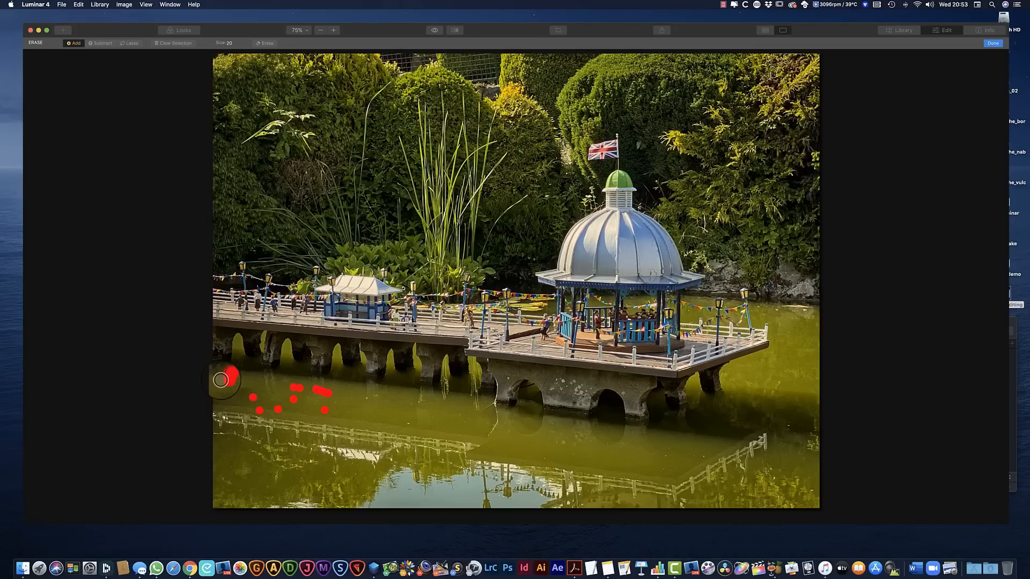
pyautogui.click(365, 398)
pyautogui.click(350, 411)
pyautogui.click(337, 404)
pyautogui.click(408, 423)
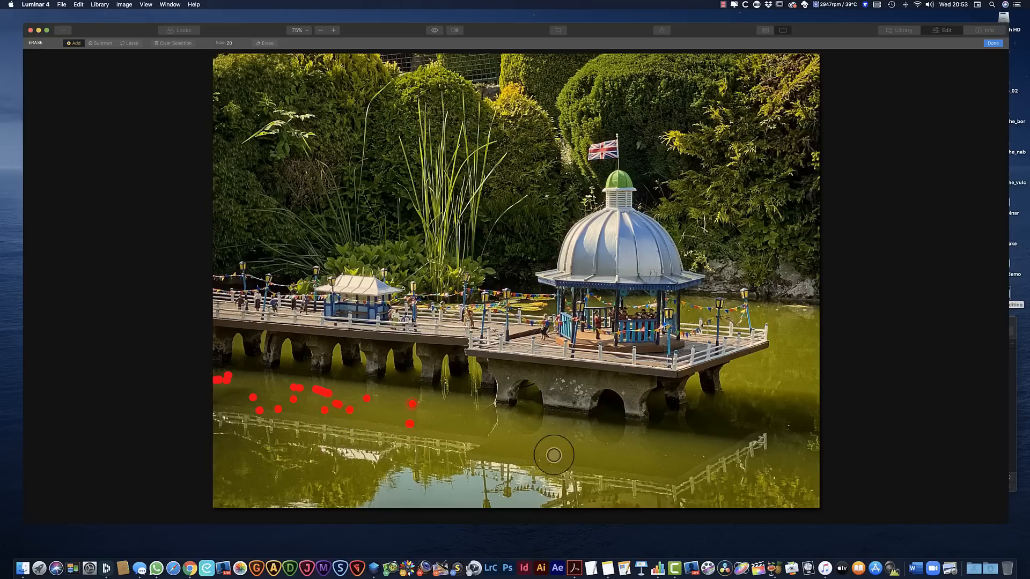
# Mark the specks on the water below the bandstand and around its railing reflection for erasing
pyautogui.click(542, 459)
pyautogui.click(554, 460)
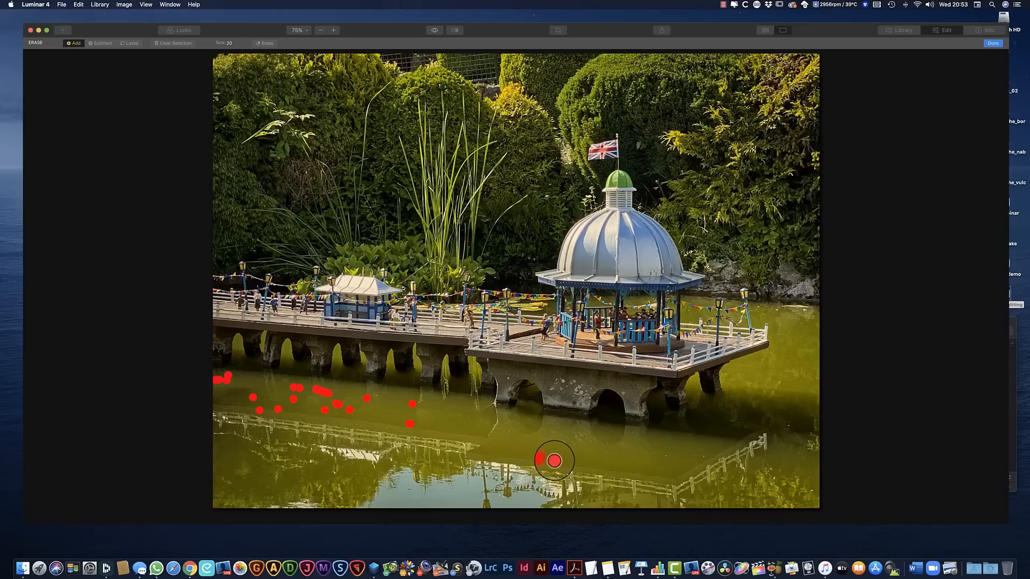
pyautogui.click(666, 455)
pyautogui.click(664, 469)
pyautogui.click(626, 446)
pyautogui.click(631, 431)
pyautogui.click(611, 427)
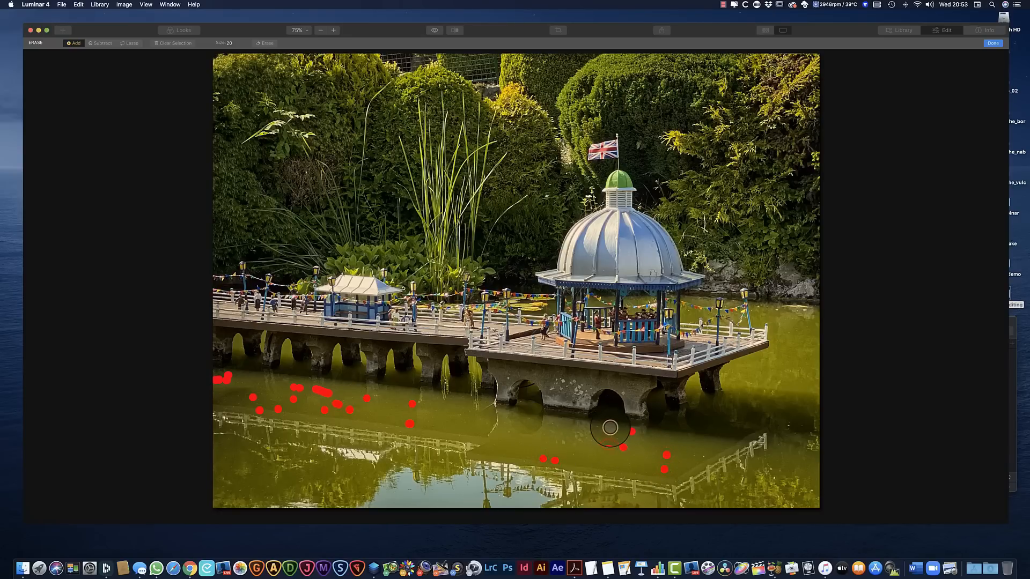
pyautogui.click(590, 443)
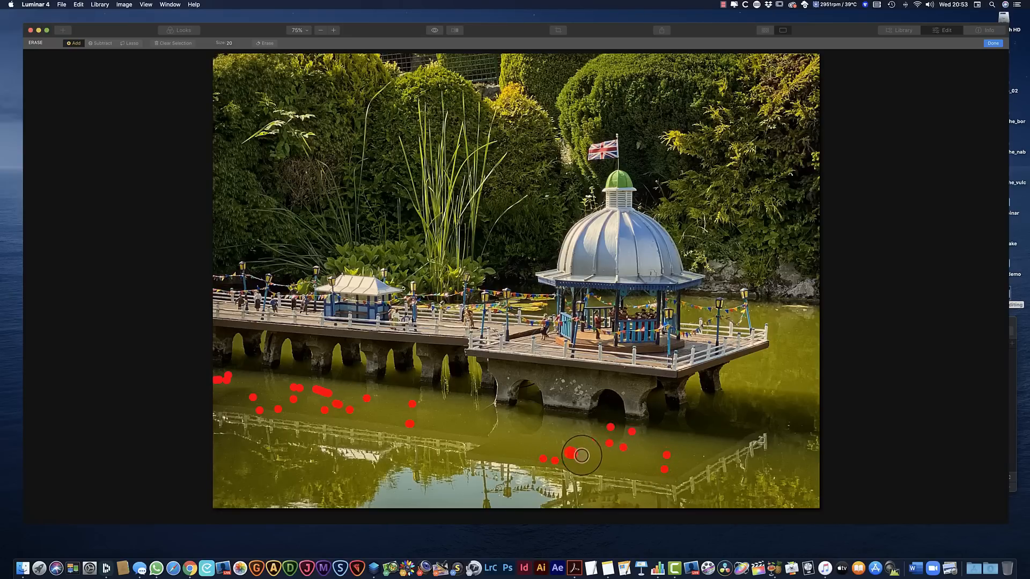
pyautogui.click(706, 454)
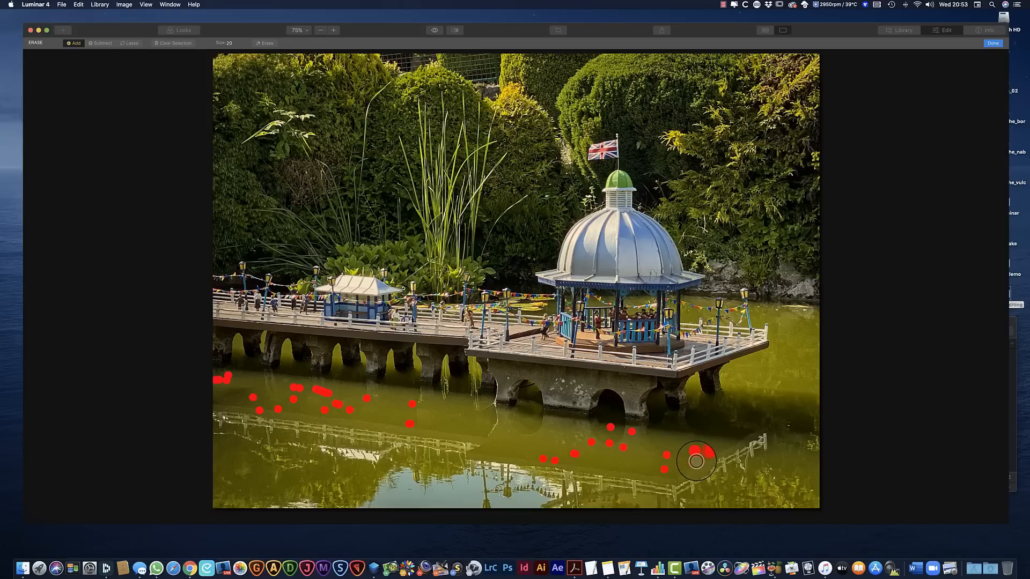
pyautogui.click(673, 470)
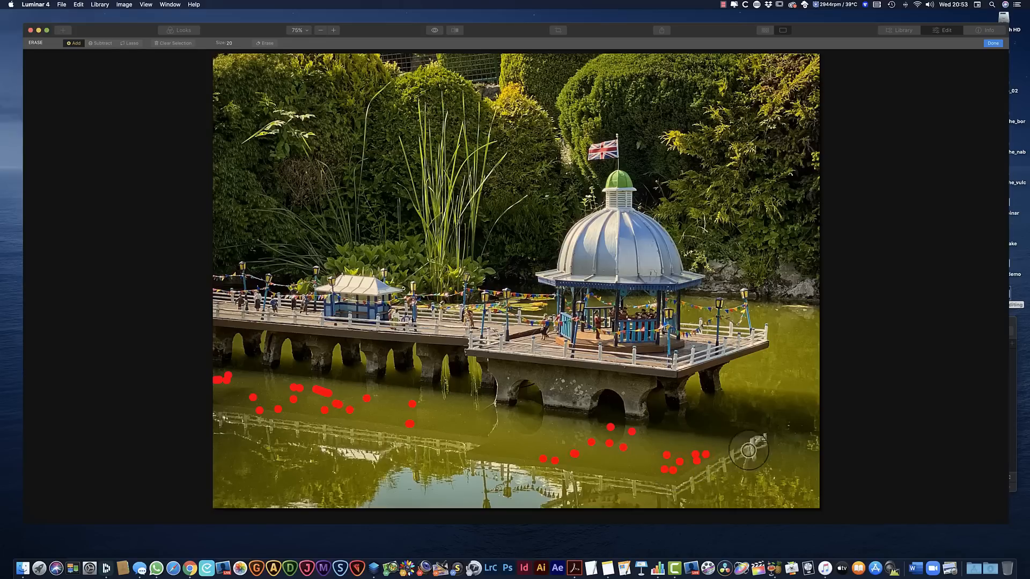
# Mark the debris on the water near the photo's right edge and beside the end of the pier for erasing
pyautogui.click(803, 424)
pyautogui.click(812, 490)
pyautogui.click(777, 310)
pyautogui.click(809, 312)
pyautogui.click(798, 311)
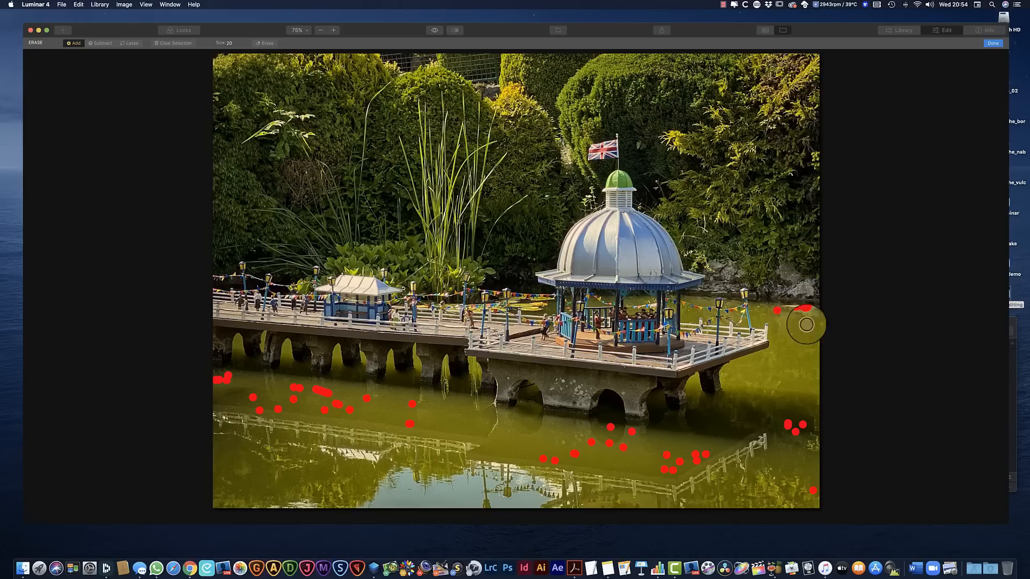
pyautogui.click(759, 307)
pyautogui.click(762, 306)
pyautogui.click(768, 306)
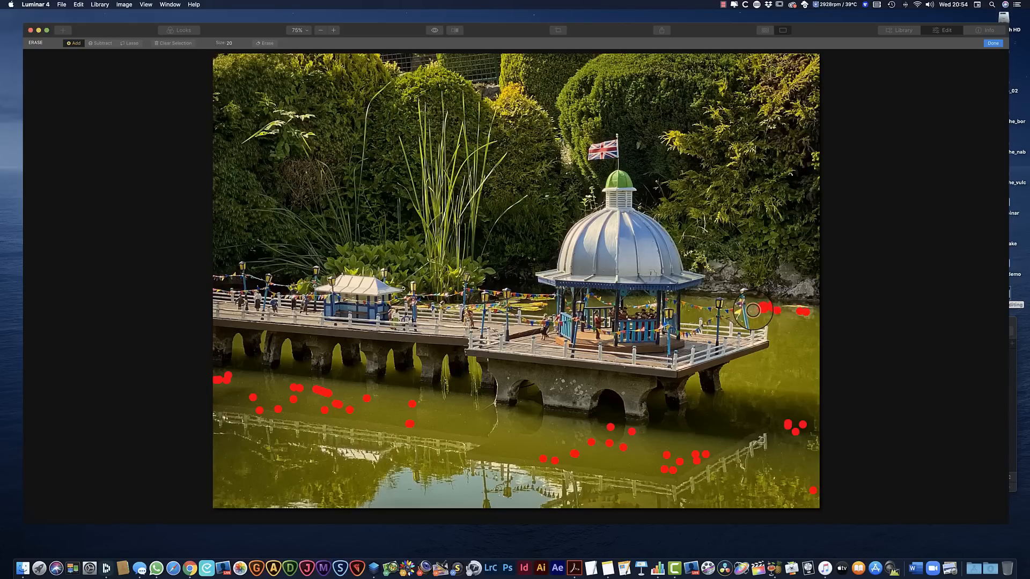
pyautogui.click(754, 310)
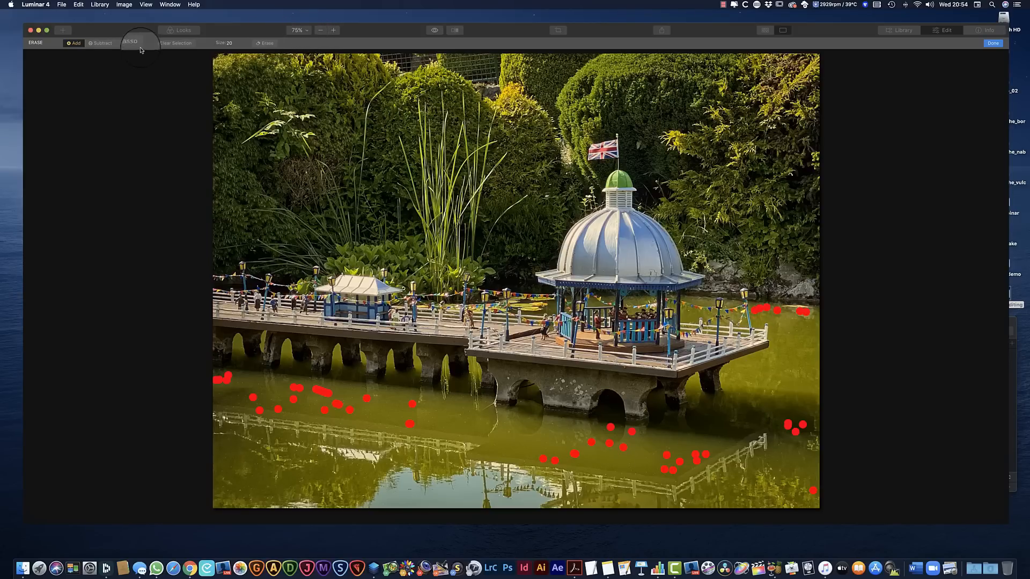
# Erase all the marked specks from the water and finish the Erase edit
pyautogui.click(235, 45)
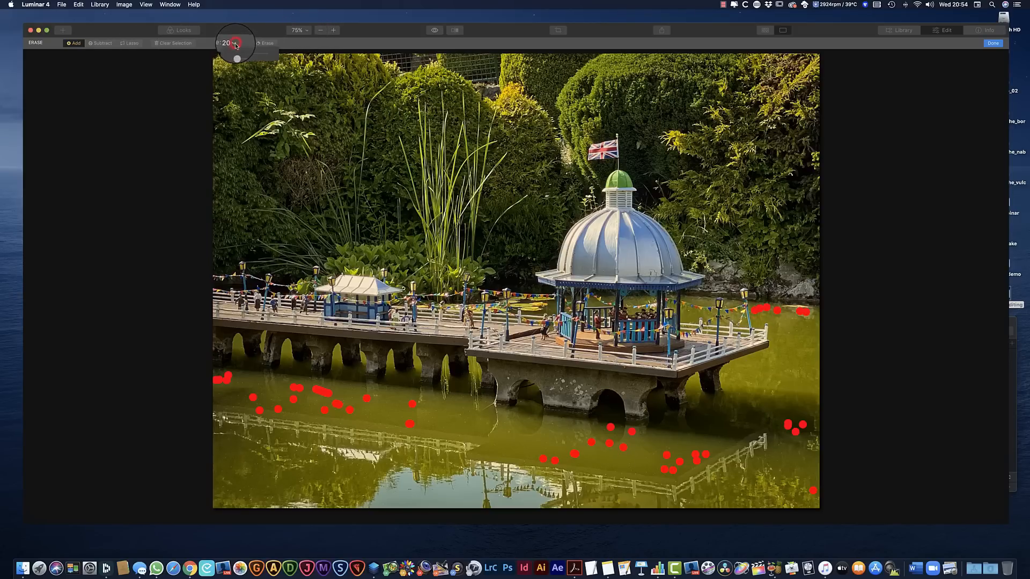
pyautogui.moveTo(238, 53)
pyautogui.mouseDown()
pyautogui.moveTo(260, 54)
pyautogui.moveTo(230, 53)
pyautogui.mouseUp()
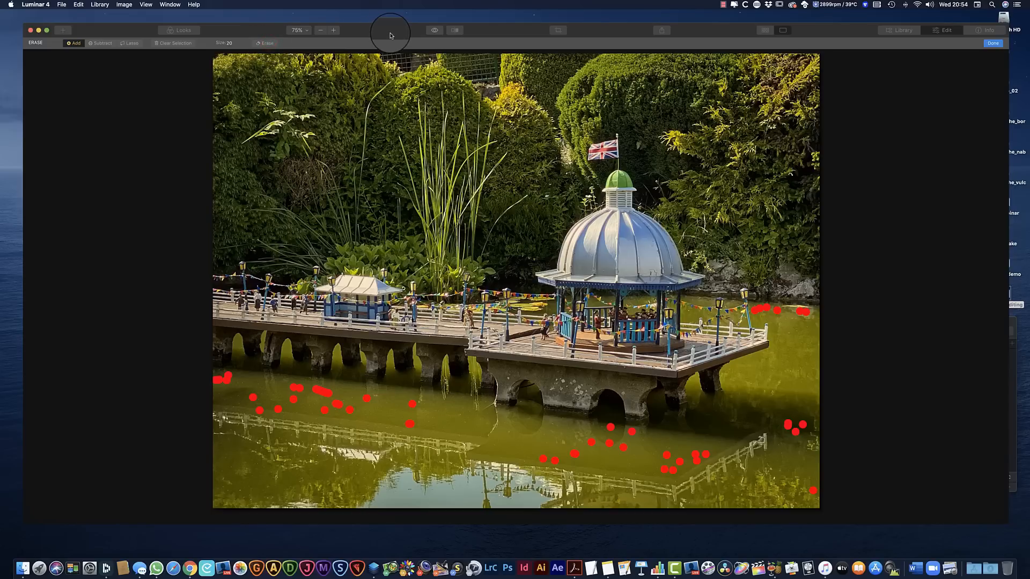
pyautogui.click(268, 43)
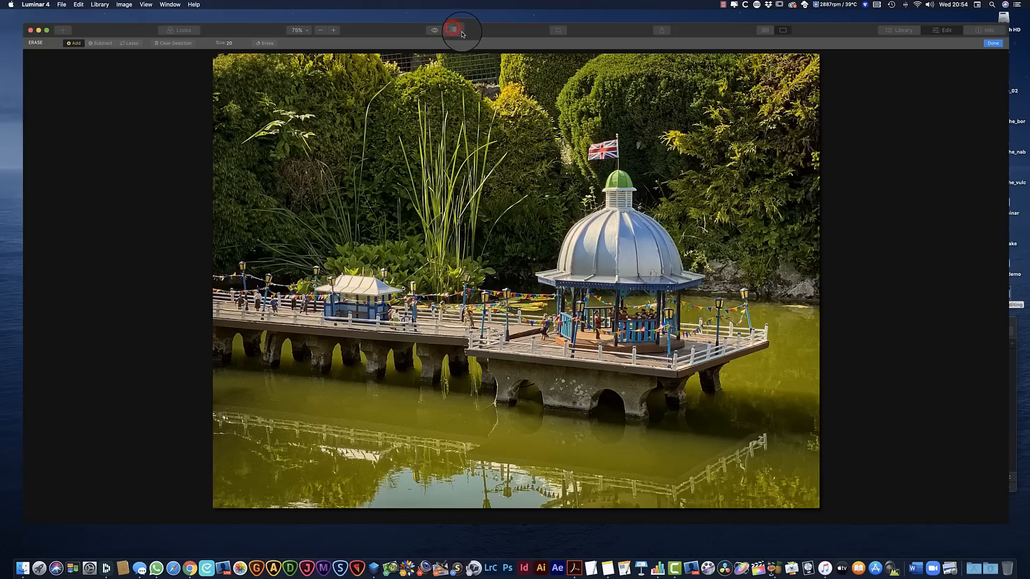
pyautogui.click(993, 43)
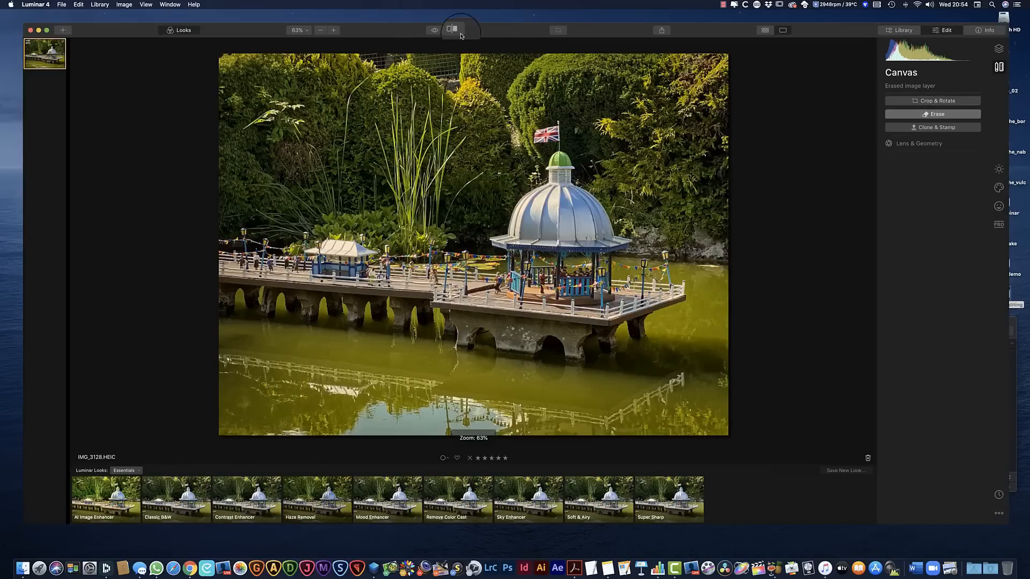
# Compare the photo before and after editing with the split view, and show its layers
pyautogui.click(454, 30)
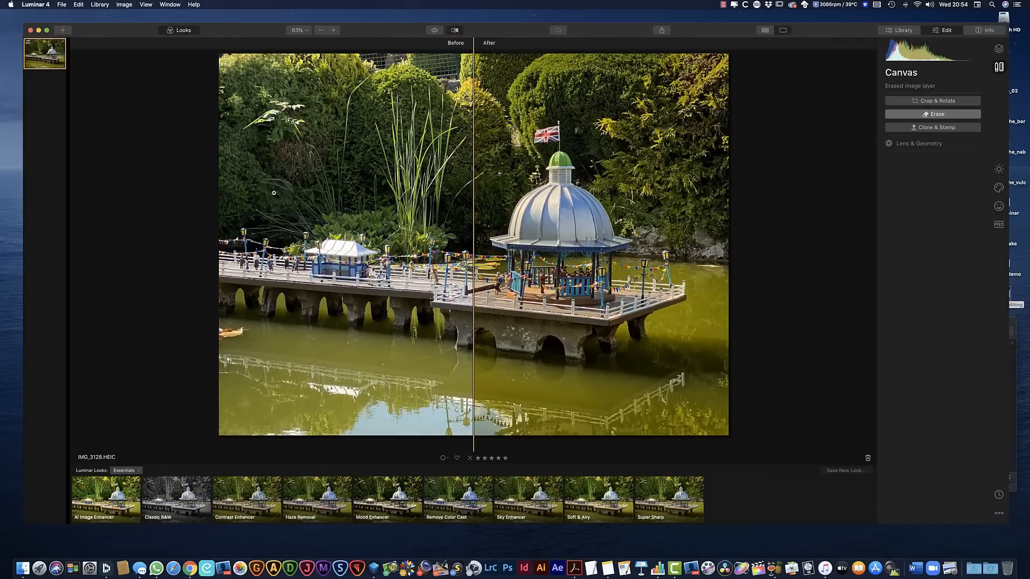
pyautogui.moveTo(473, 260)
pyautogui.mouseDown()
pyautogui.moveTo(655, 260)
pyautogui.moveTo(244, 260)
pyautogui.moveTo(644, 262)
pyautogui.moveTo(260, 260)
pyautogui.moveTo(397, 307)
pyautogui.moveTo(616, 309)
pyautogui.moveTo(563, 312)
pyautogui.moveTo(443, 310)
pyautogui.moveTo(590, 308)
pyautogui.moveTo(379, 314)
pyautogui.moveTo(558, 311)
pyautogui.moveTo(442, 299)
pyautogui.moveTo(528, 292)
pyautogui.moveTo(244, 279)
pyautogui.moveTo(460, 268)
pyautogui.mouseUp()
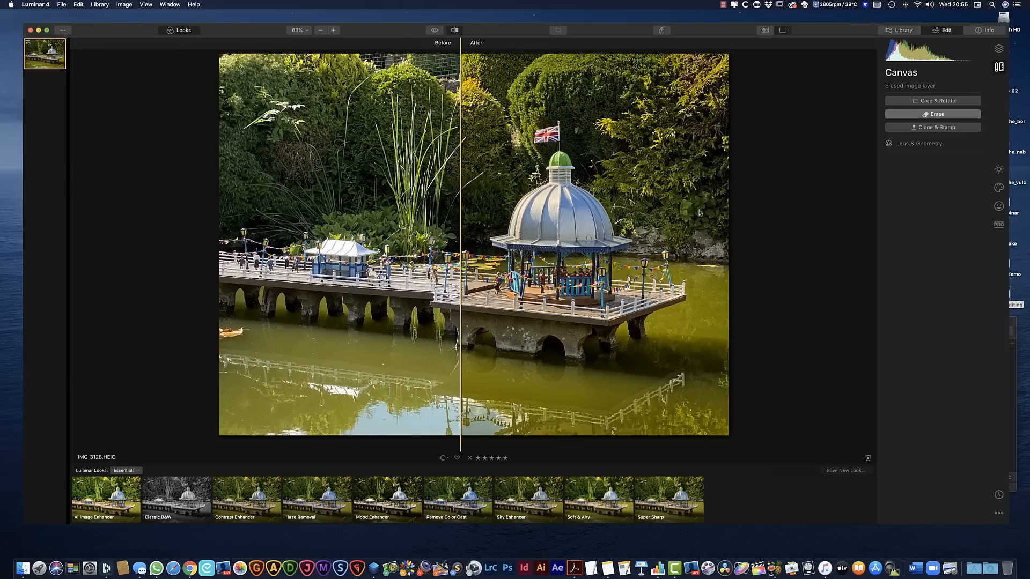
pyautogui.click(999, 48)
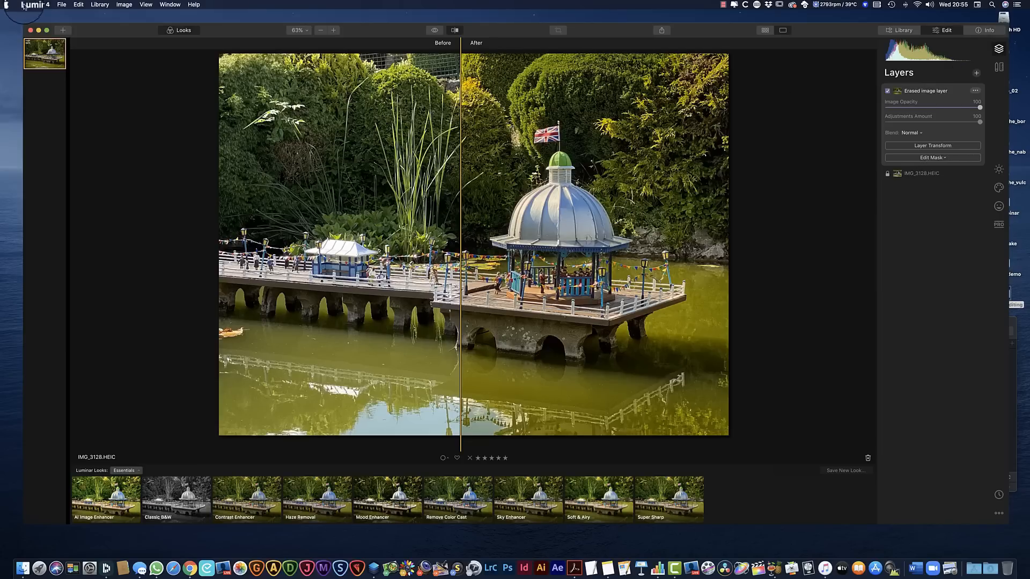
# Export the edited photo to the Desktop as pier_02 in JPEG format, with Low sharpening, original size, Adobe RGB and quality 100
pyautogui.click(62, 5)
pyautogui.moveTo(92, 89)
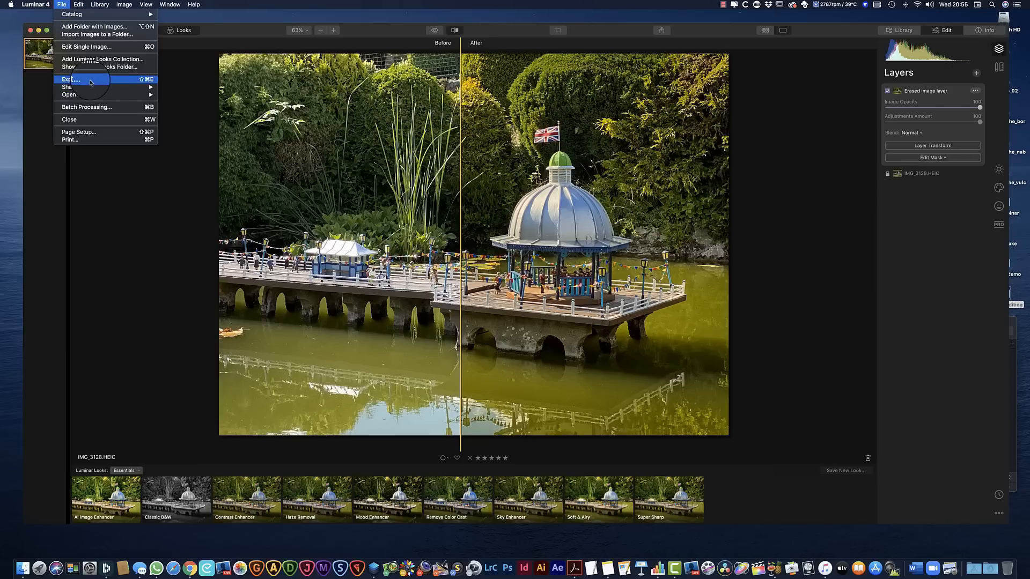
pyautogui.click(91, 82)
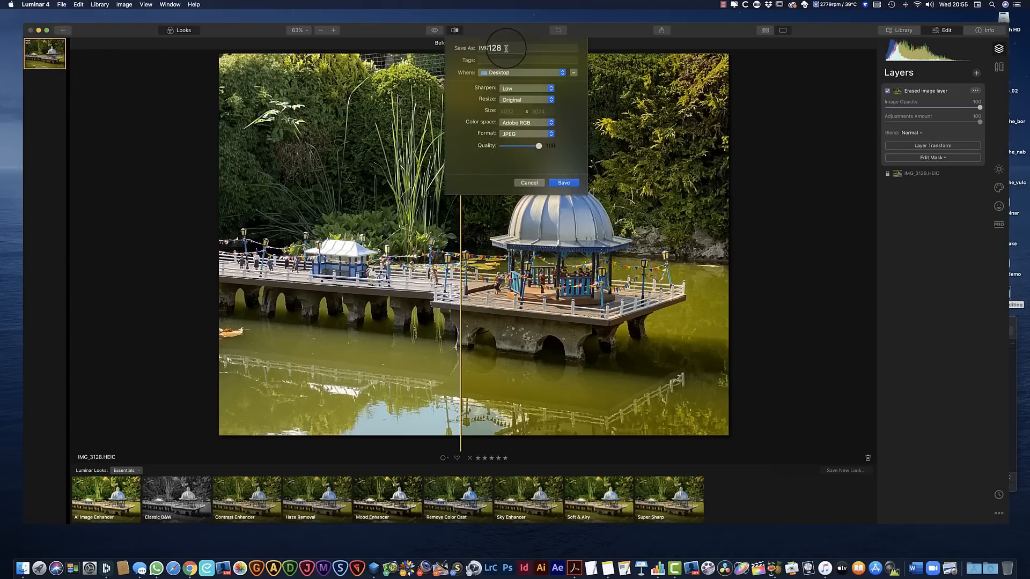
pyautogui.doubleClick(509, 48)
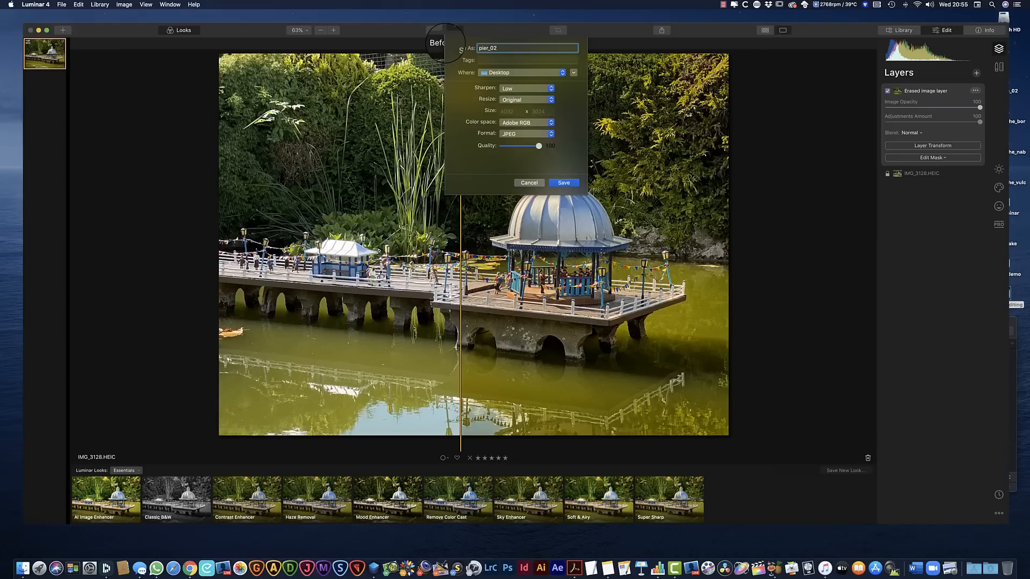
pyautogui.click(552, 153)
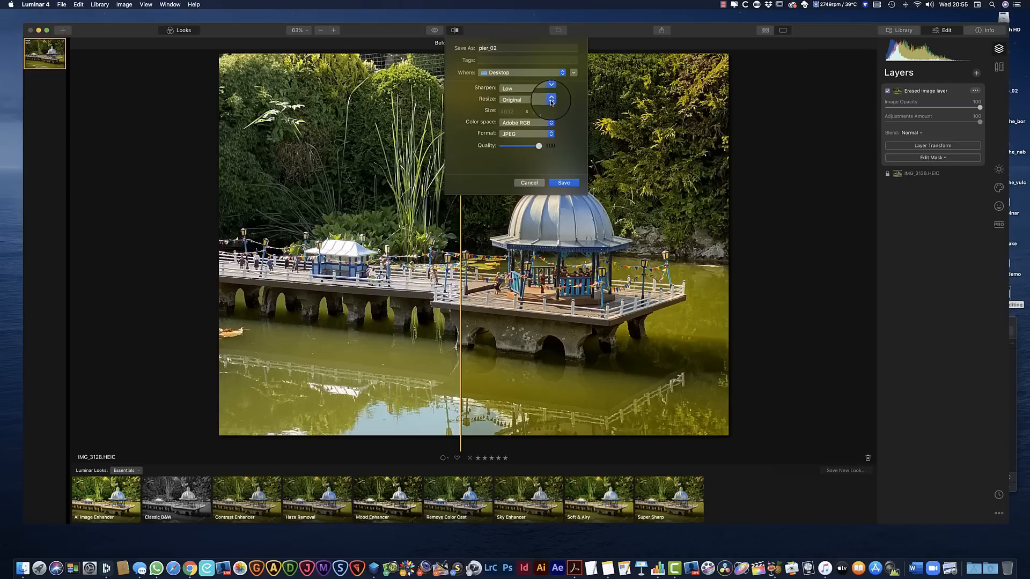
pyautogui.click(568, 184)
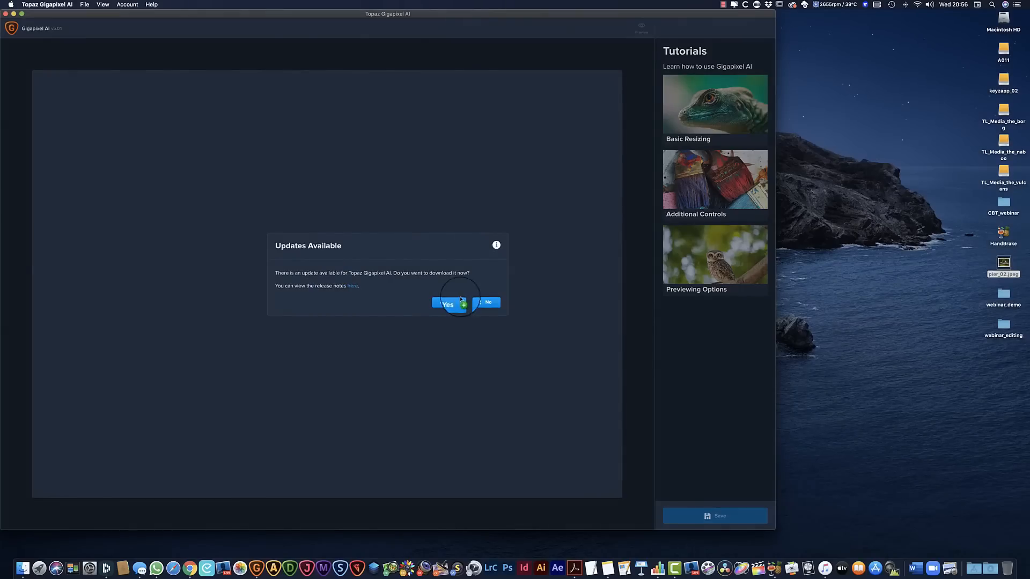
# Switch to Topaz Gigapixel AI, decline the update, and load pier_02.jpeg to compare the whole original with its 2x preview
pyautogui.click(488, 304)
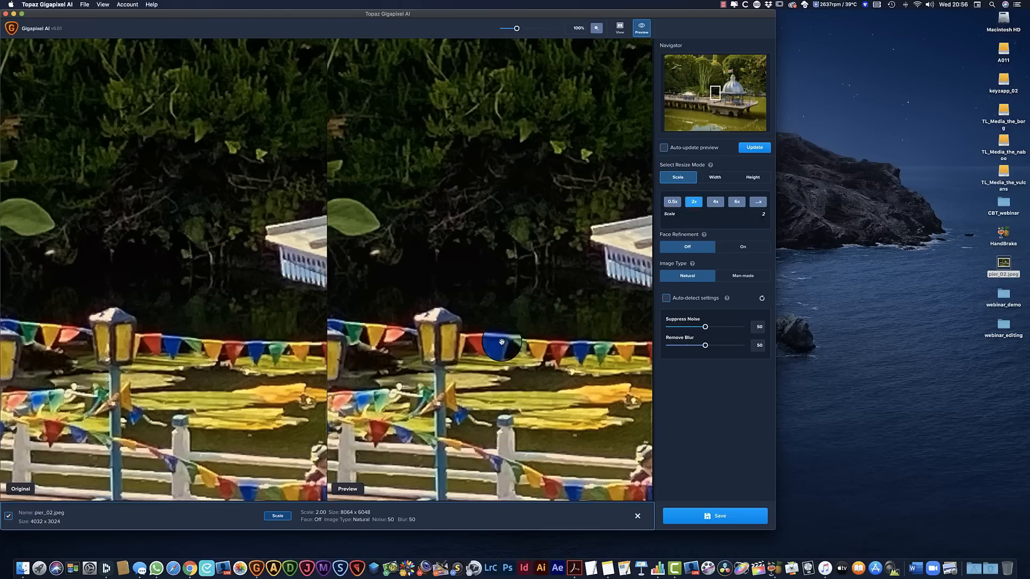
pyautogui.scroll(-3, 502, 343)
pyautogui.scroll(-1, 502, 342)
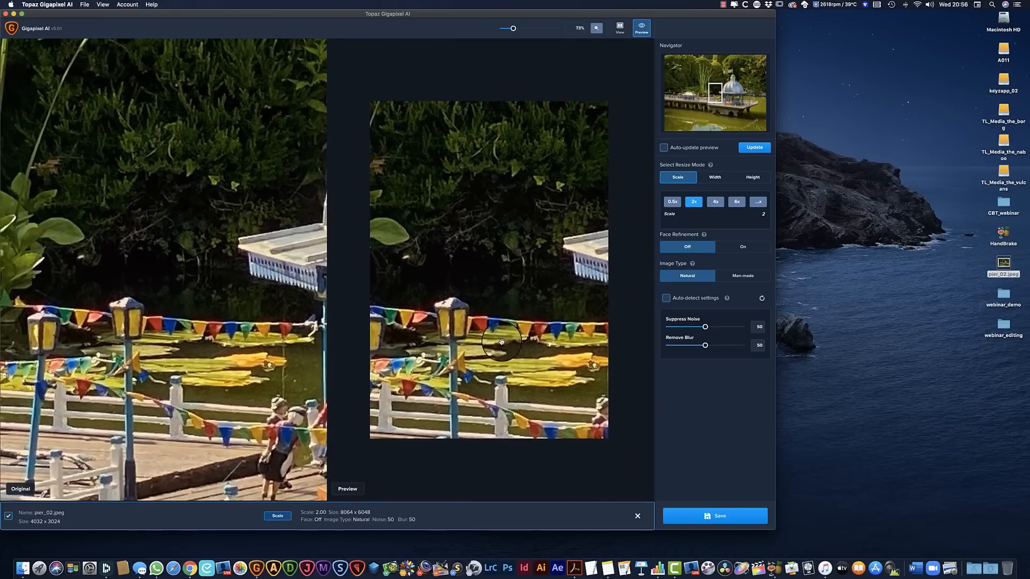
pyautogui.scroll(-2, 501, 342)
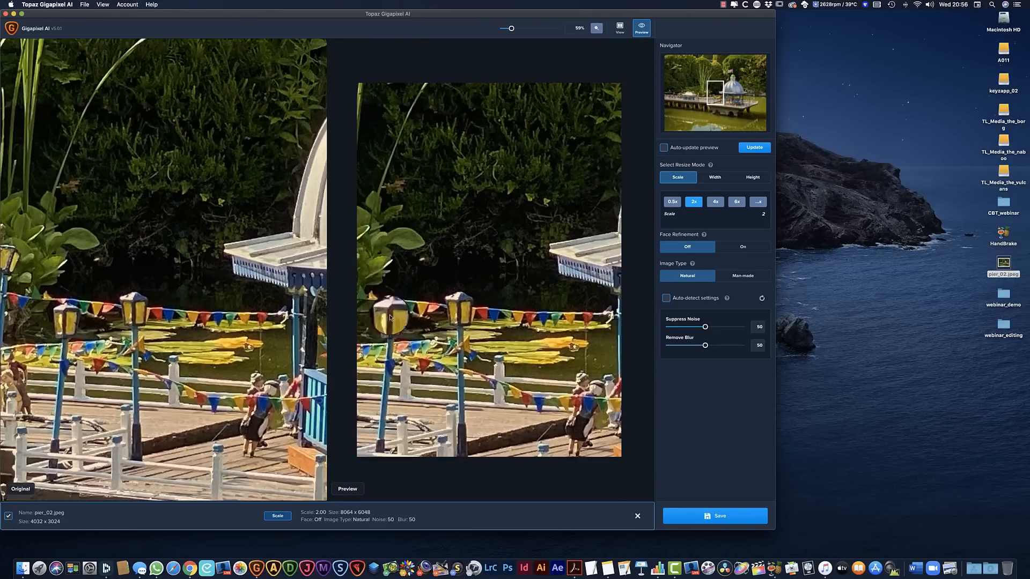
pyautogui.scroll(-5, 522, 411)
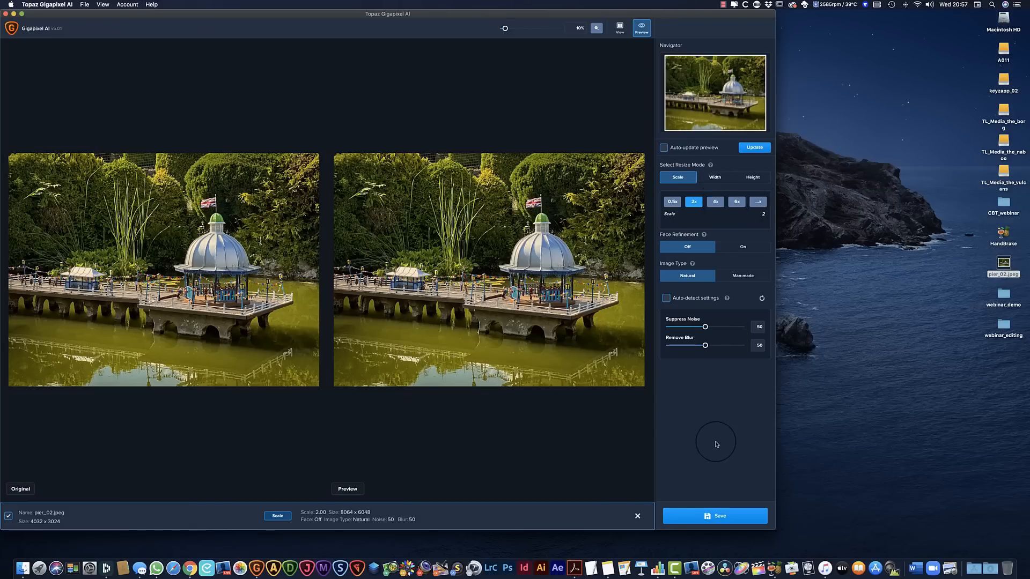
# Set Suppress Noise to 70 and Remove Blur to 57, and look at the Width and Height resize modes
pyautogui.moveTo(712, 328); pyautogui.dragTo(720, 331)
pyautogui.click(283, 518)
pyautogui.click(714, 177)
pyautogui.click(752, 181)
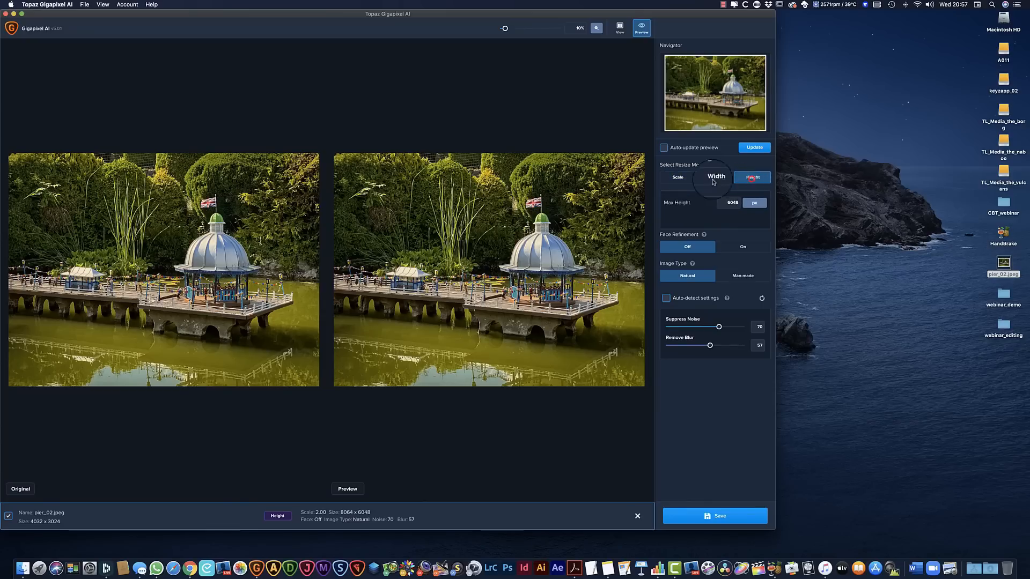
# Use Scale resize mode at 2x and save the photo as pier_02-gigapixel-scale-2_00x in the source directory and format with the sRGB profile
pyautogui.click(675, 179)
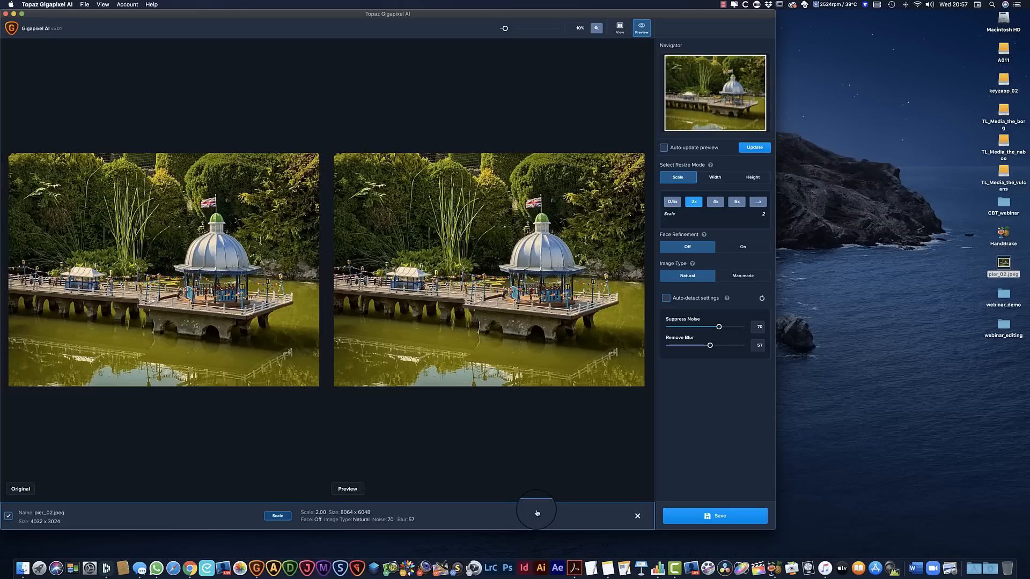
pyautogui.click(738, 520)
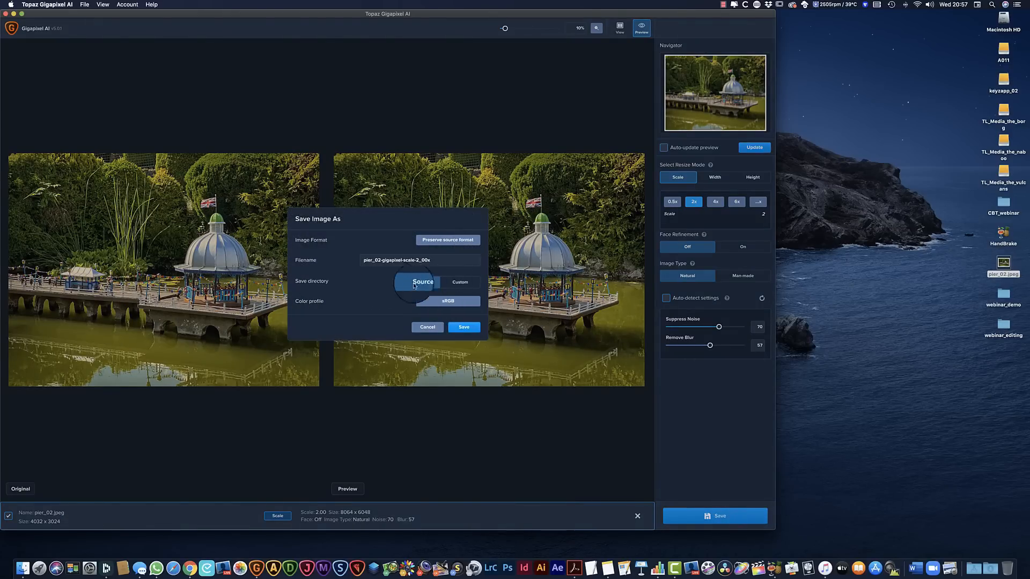
pyautogui.click(464, 327)
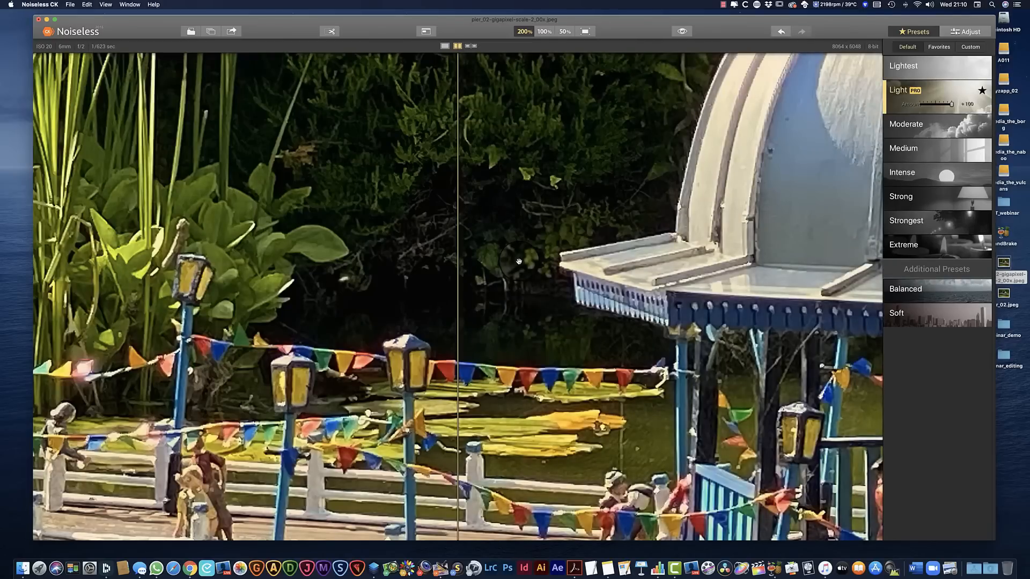
# In Noiseless CK, view the enlarged photo at 100% and examine the Light preset's noise reduction from the water up to the hedges
pyautogui.click(542, 32)
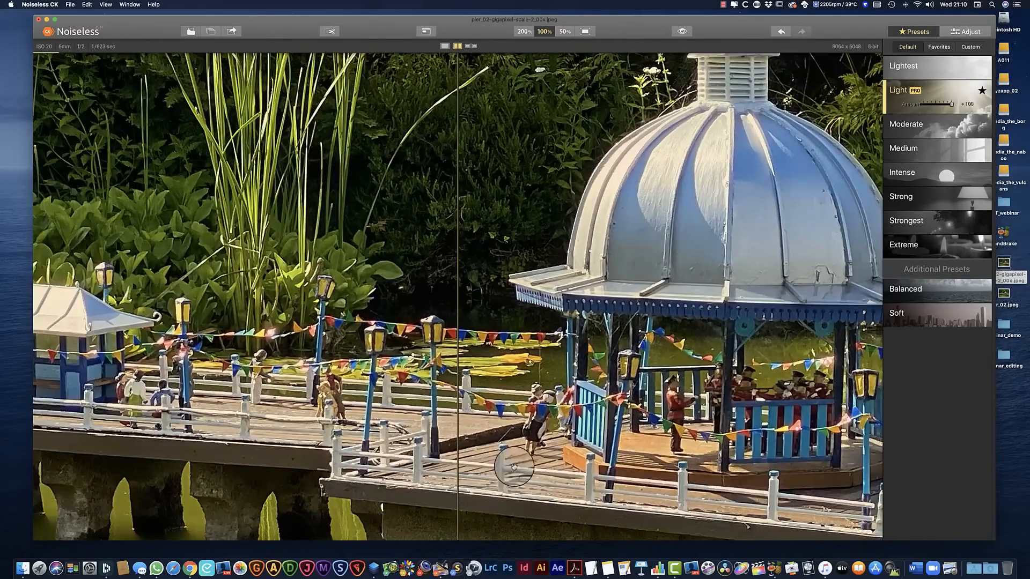
pyautogui.moveTo(539, 510); pyautogui.dragTo(542, 232)
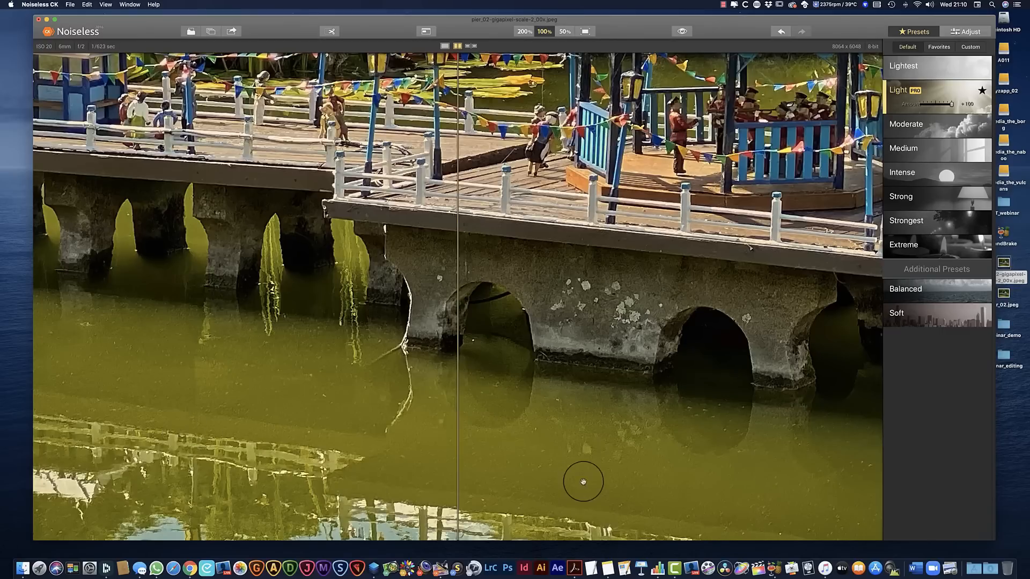
pyautogui.scroll(10, 607, 404)
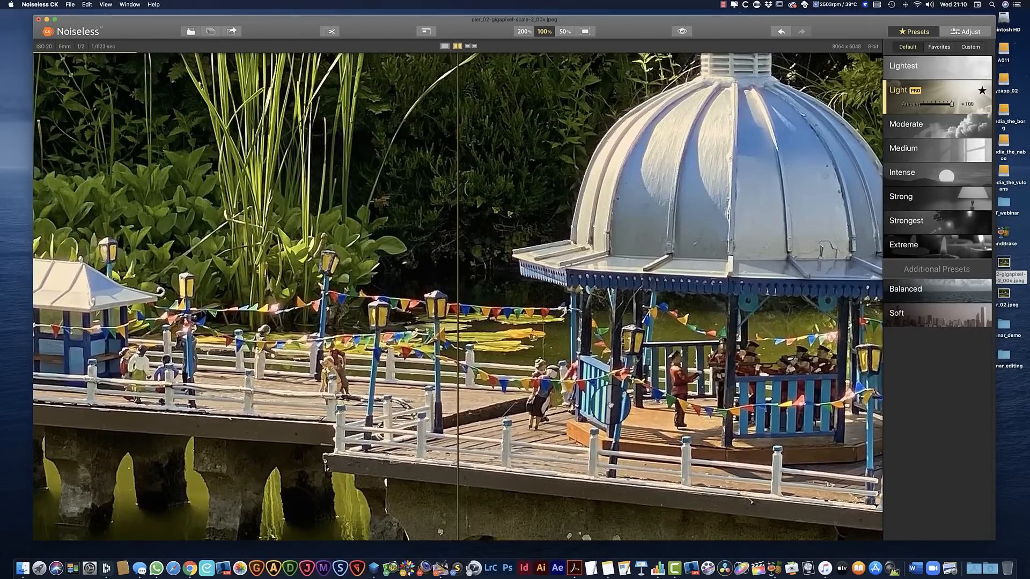
pyautogui.scroll(5, 610, 405)
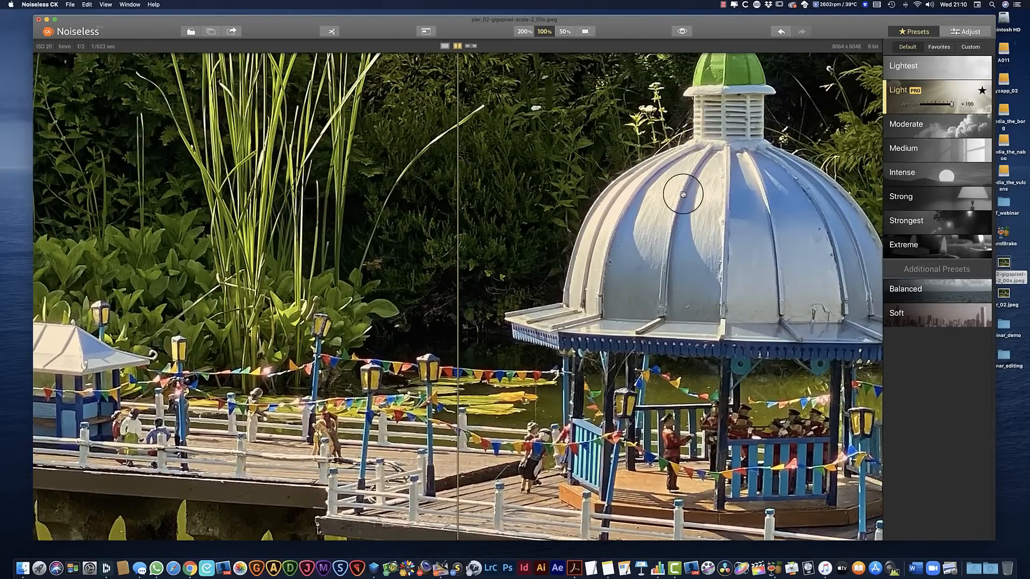
pyautogui.scroll(5, 539, 178)
pyautogui.scroll(3, 540, 178)
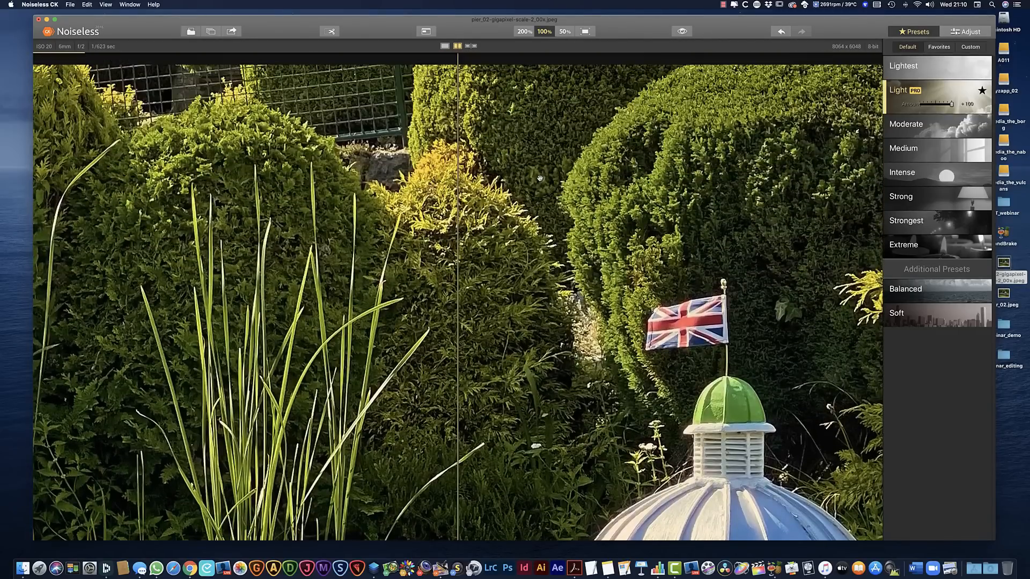
# Apply the Moderate noise reduction preset and check its effect on the hedges, the dome and the water
pyautogui.click(936, 127)
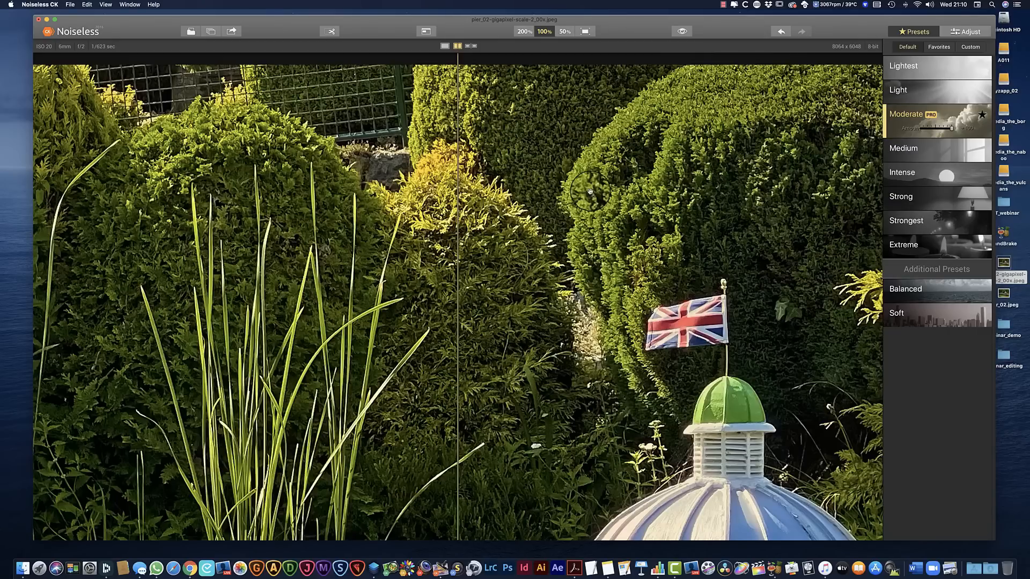
pyautogui.scroll(-10, 595, 200)
pyautogui.scroll(-3, 600, 205)
pyautogui.scroll(5, 600, 205)
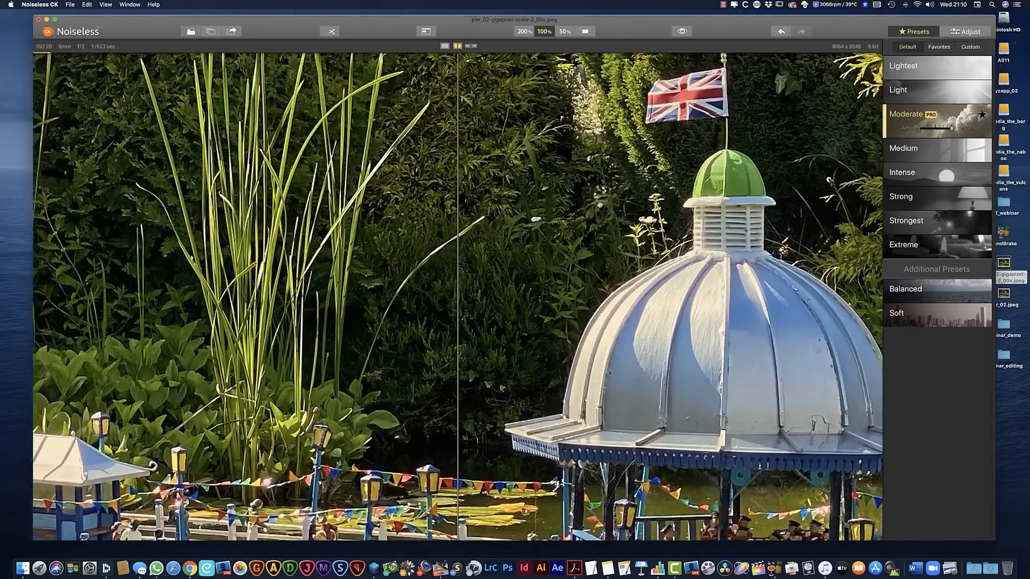
pyautogui.scroll(-6, 599, 205)
pyautogui.scroll(-15, 598, 204)
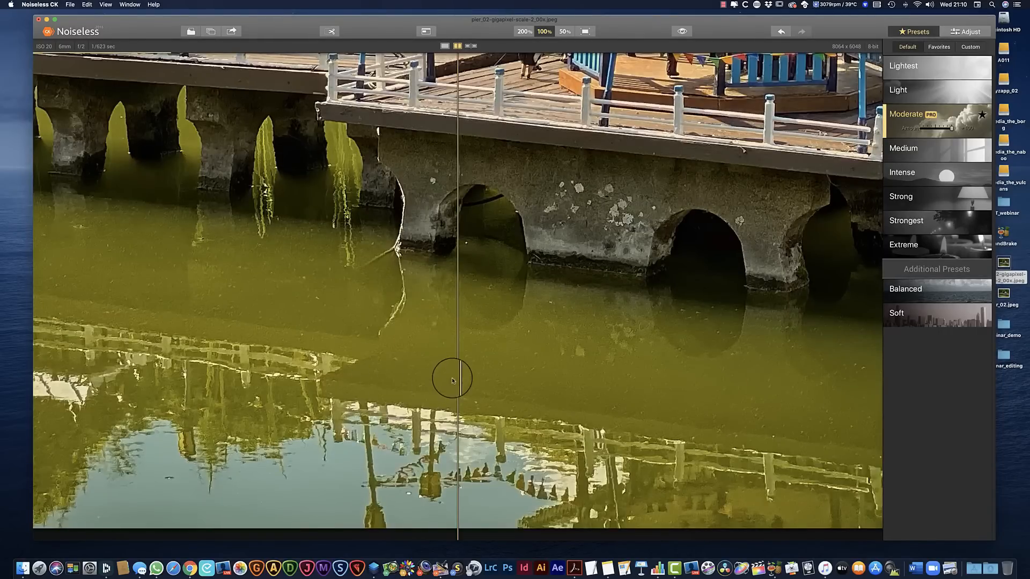
# Compare the photo before and after noise reduction by shifting the split divider across the water, reeds, bandstand and hedges
pyautogui.moveTo(456, 375); pyautogui.dragTo(269, 377)
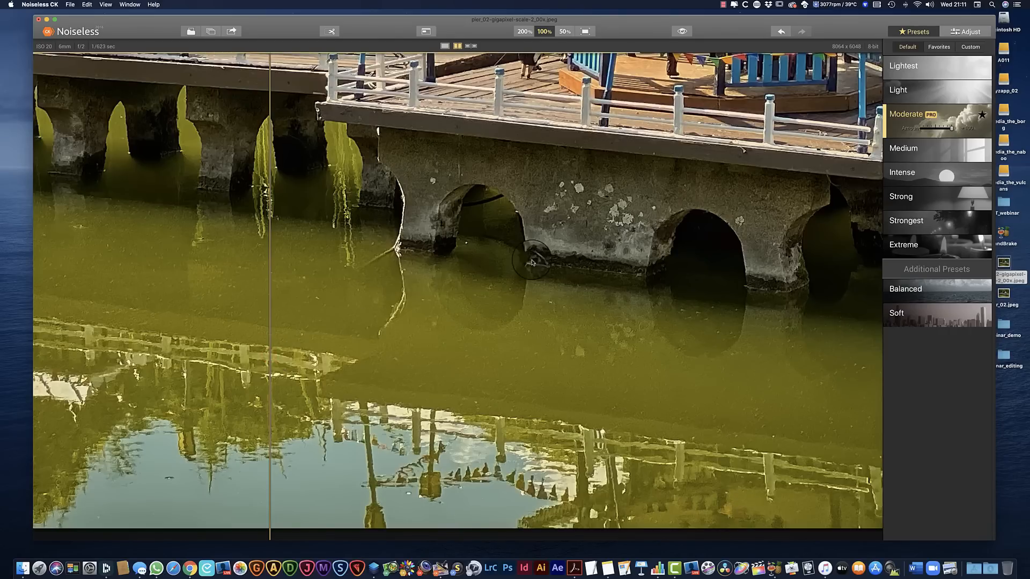
pyautogui.scroll(10, 533, 261)
pyautogui.scroll(3, 533, 261)
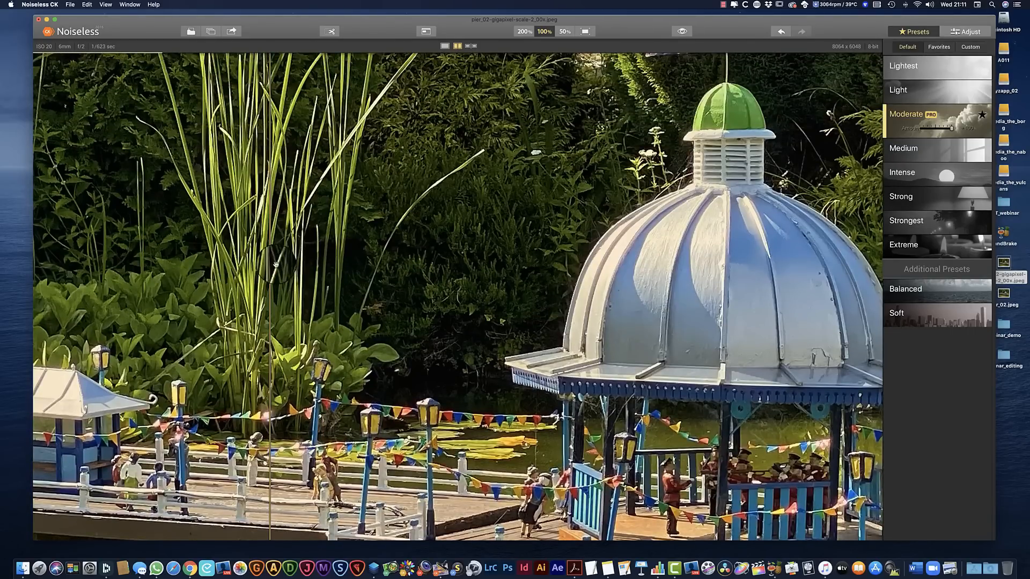
pyautogui.moveTo(275, 263); pyautogui.dragTo(478, 267)
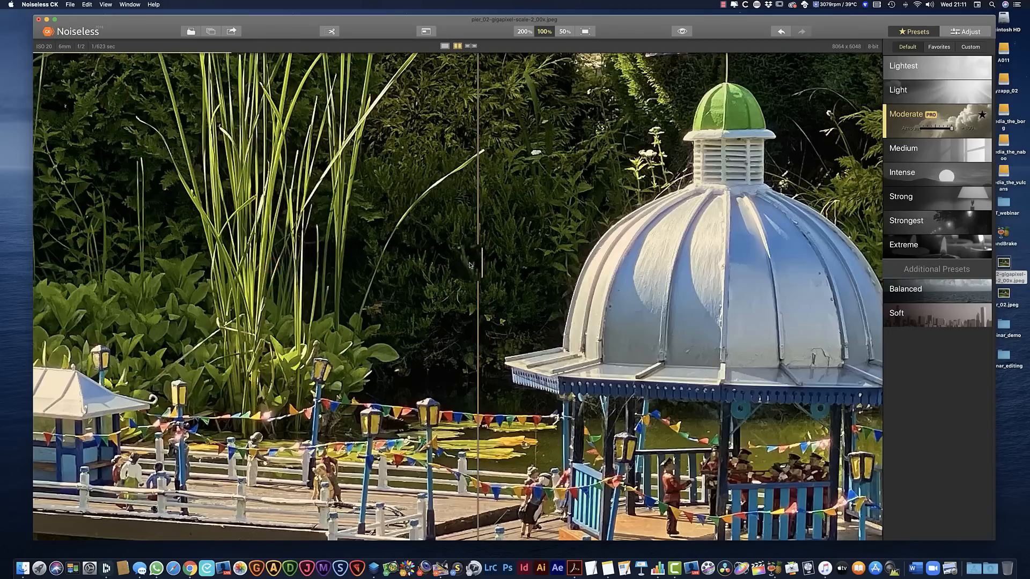
pyautogui.moveTo(490, 25); pyautogui.dragTo(485, 20)
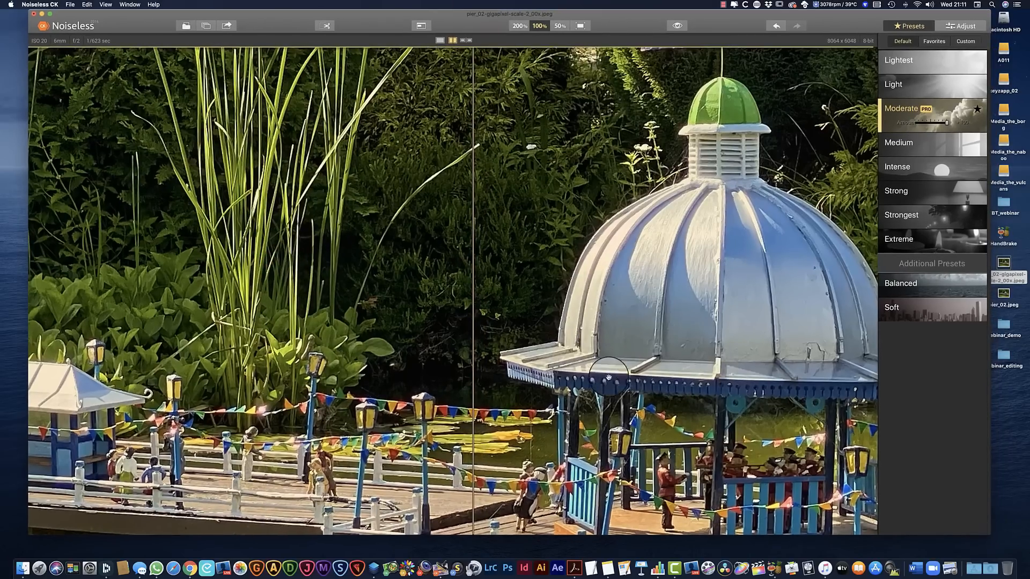
pyautogui.scroll(-10, 565, 375)
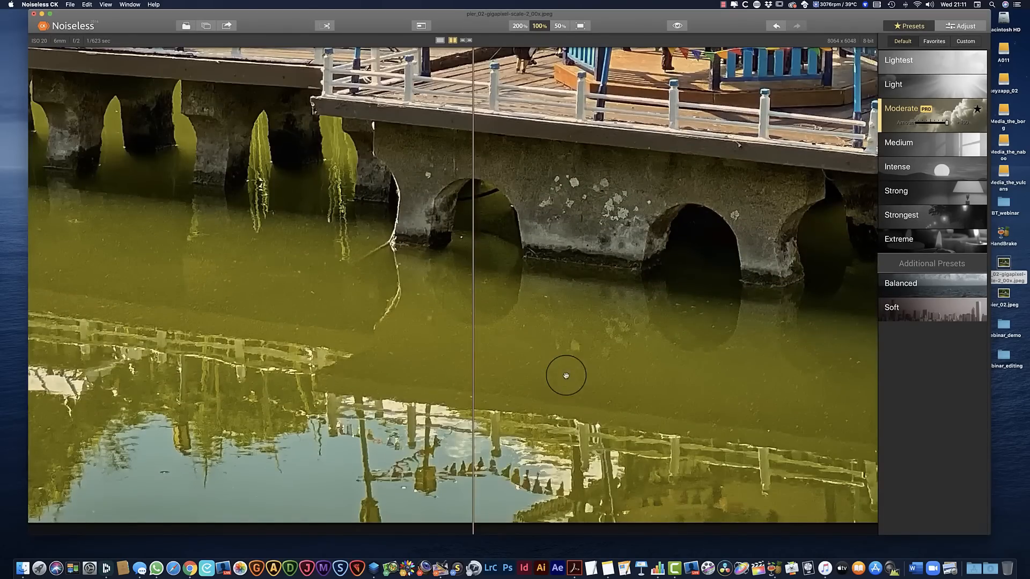
pyautogui.scroll(3, 599, 207)
pyautogui.scroll(15, 599, 207)
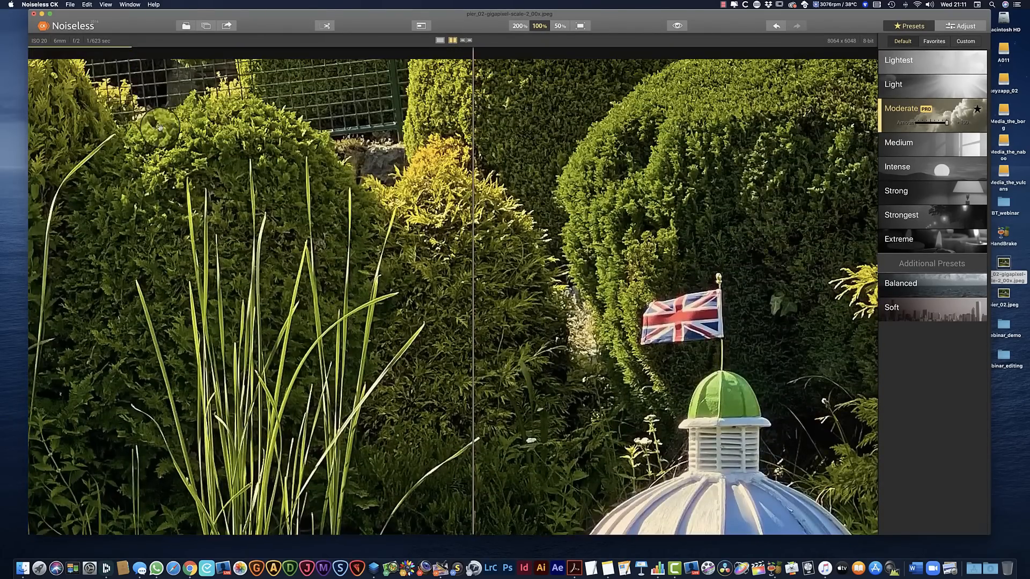
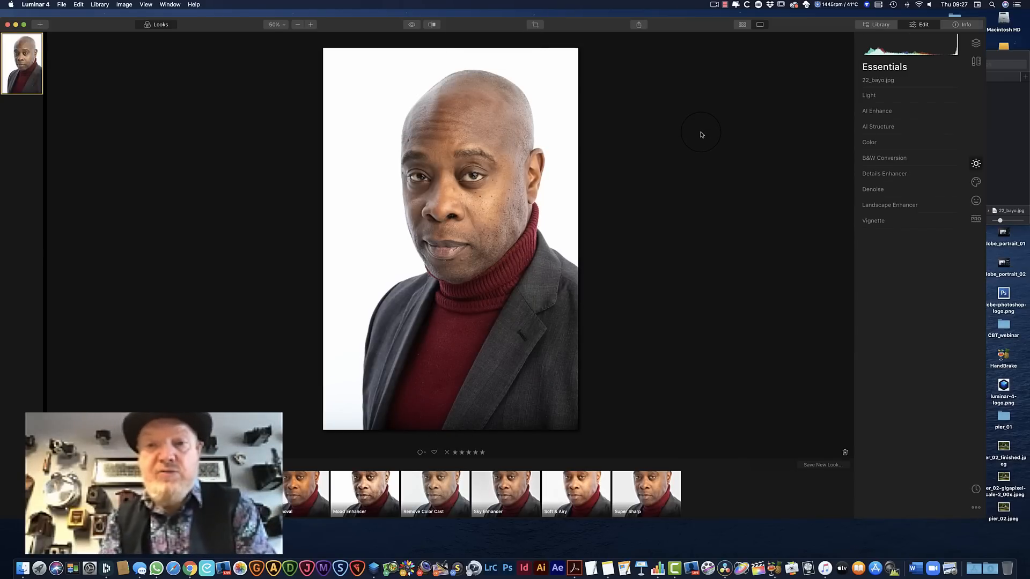
# Smooth the portrait's skin with AI Skin Enhancer at Amount 27 and Shine Removal 49, with the before/after split view on
pyautogui.click(975, 200)
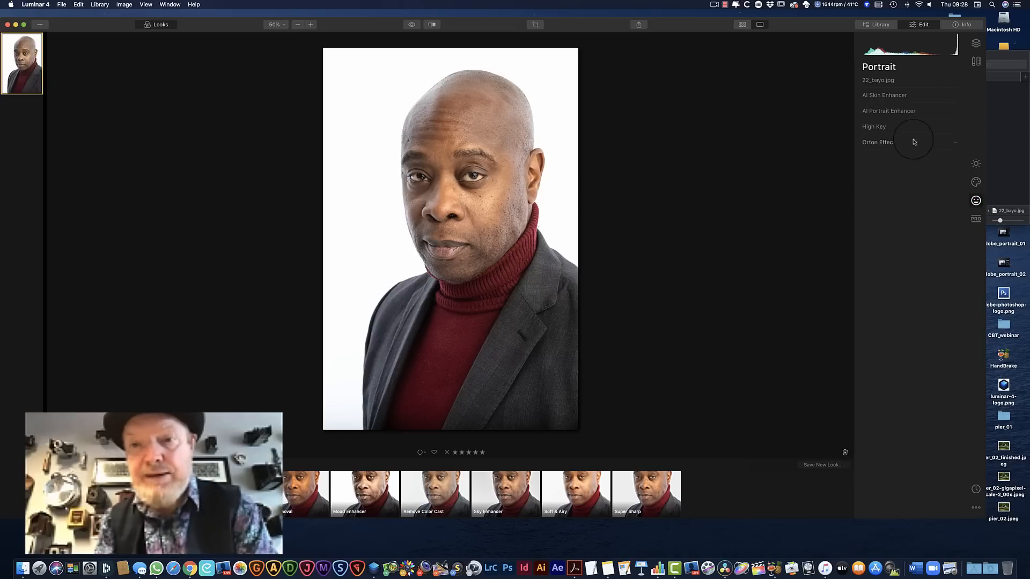
pyautogui.click(957, 97)
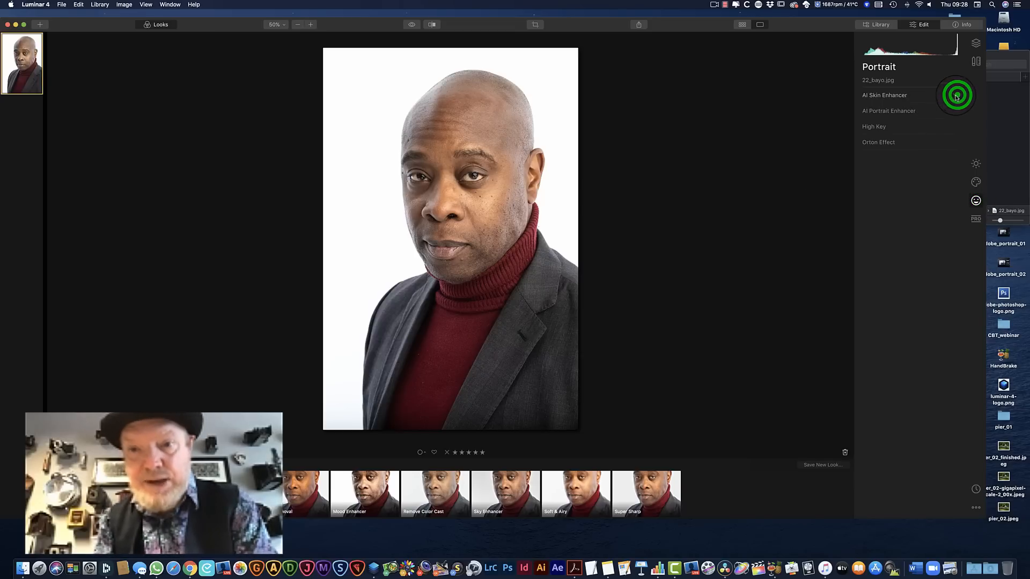
pyautogui.click(955, 98)
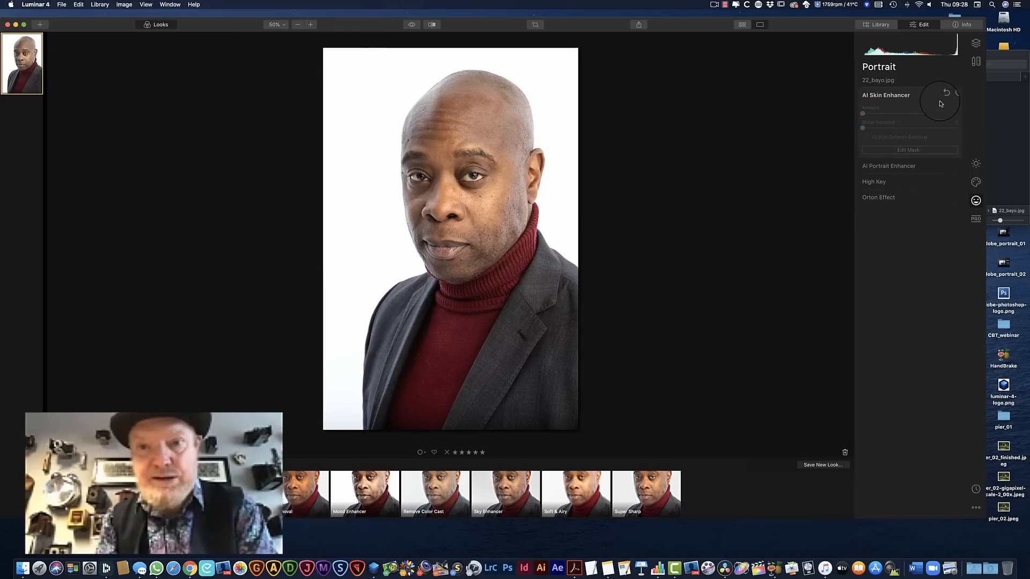
pyautogui.click(954, 96)
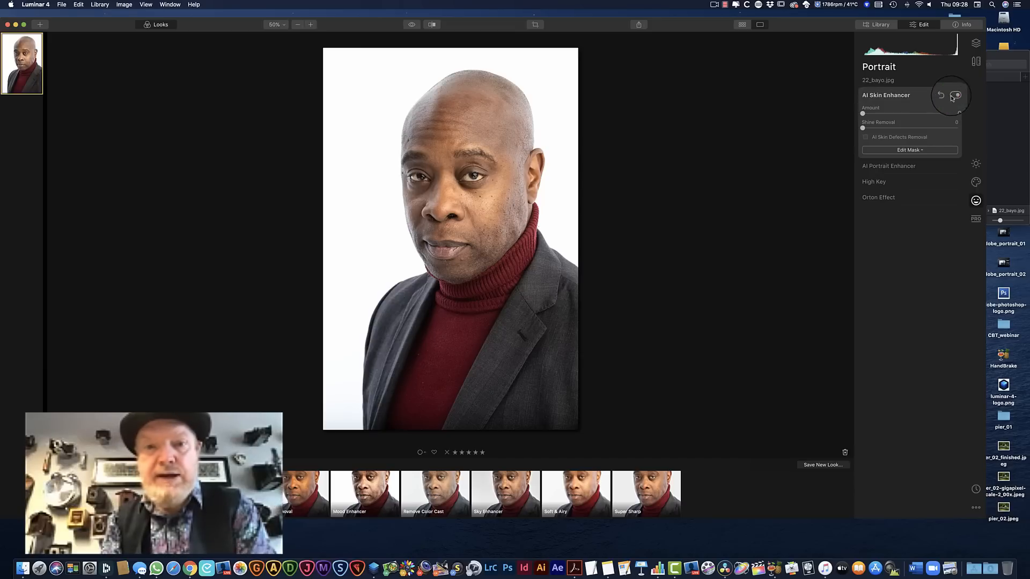
pyautogui.moveTo(863, 115)
pyautogui.mouseDown()
pyautogui.moveTo(910, 115)
pyautogui.moveTo(889, 115)
pyautogui.moveTo(924, 127)
pyautogui.moveTo(869, 131)
pyautogui.moveTo(945, 136)
pyautogui.moveTo(862, 128)
pyautogui.mouseUp()
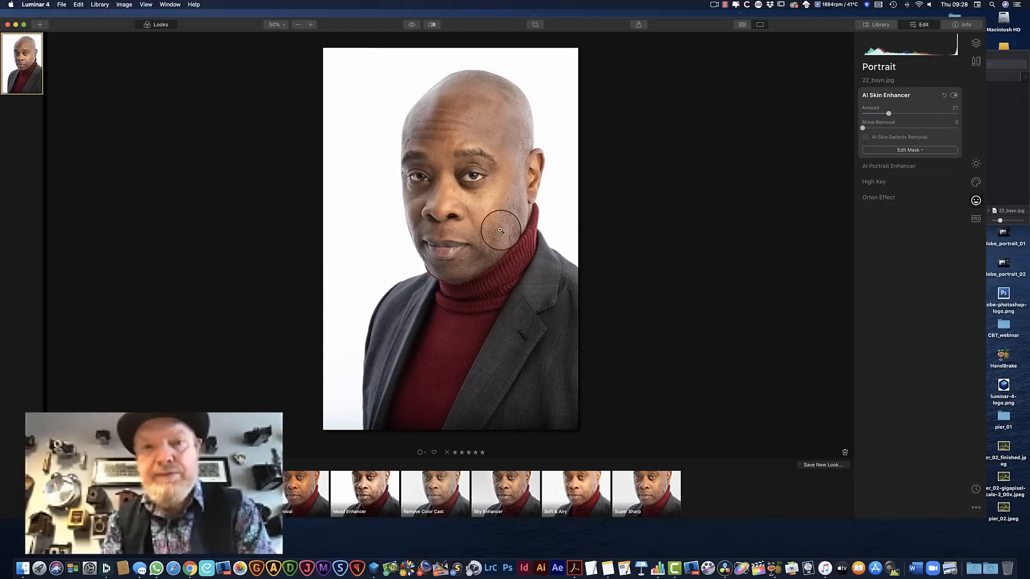
pyautogui.click(432, 24)
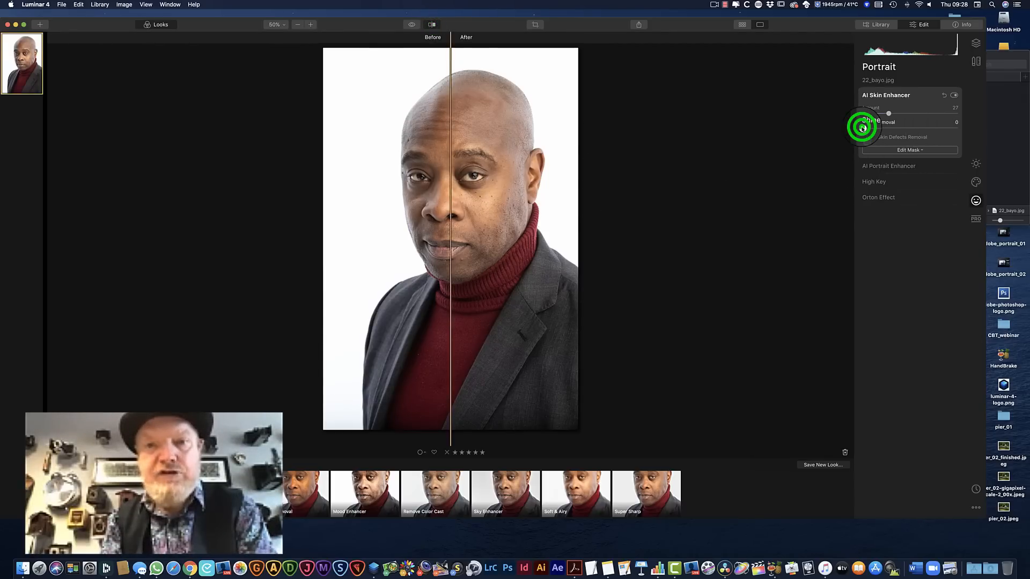
pyautogui.moveTo(861, 128); pyautogui.dragTo(909, 132)
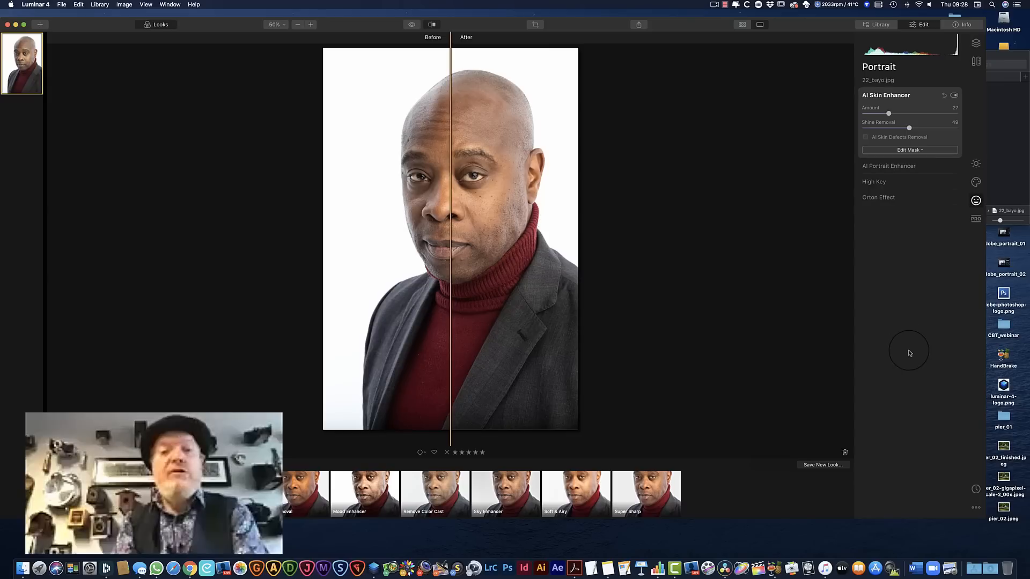
# Brighten the eyes with AI Portrait Enhancer: Eye Whitening 68, Eye Enhancer 74 and Dark Circles Removal 63, leaving Face Light and Red Eye Removal at 0
pyautogui.click(953, 166)
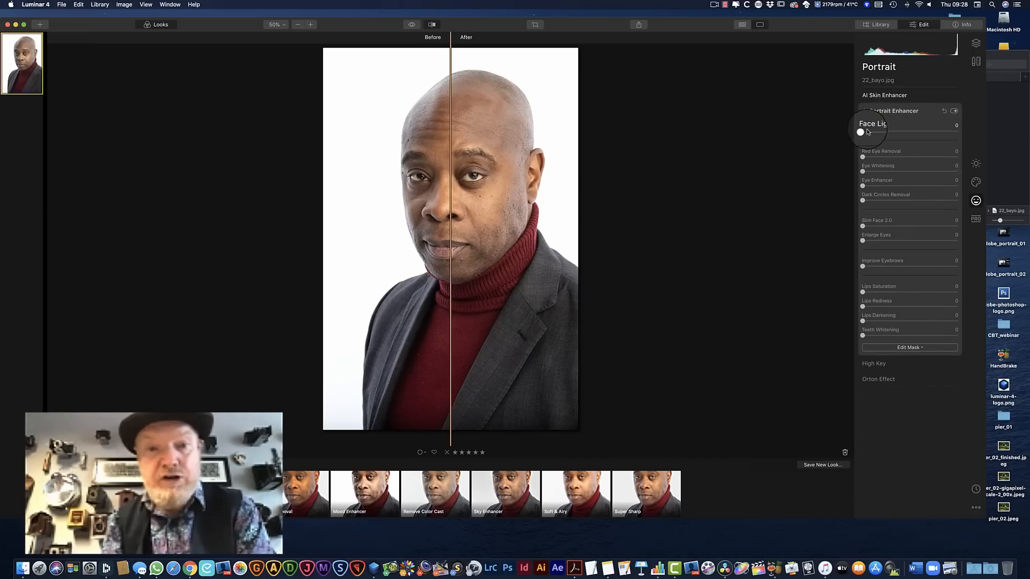
pyautogui.moveTo(863, 132); pyautogui.dragTo(860, 158)
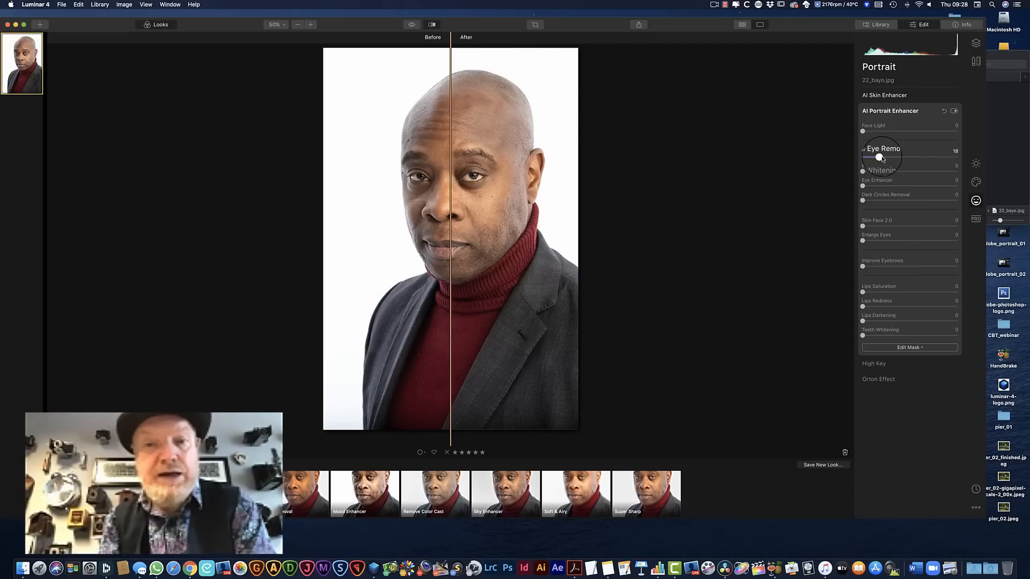
pyautogui.moveTo(862, 171); pyautogui.dragTo(913, 175)
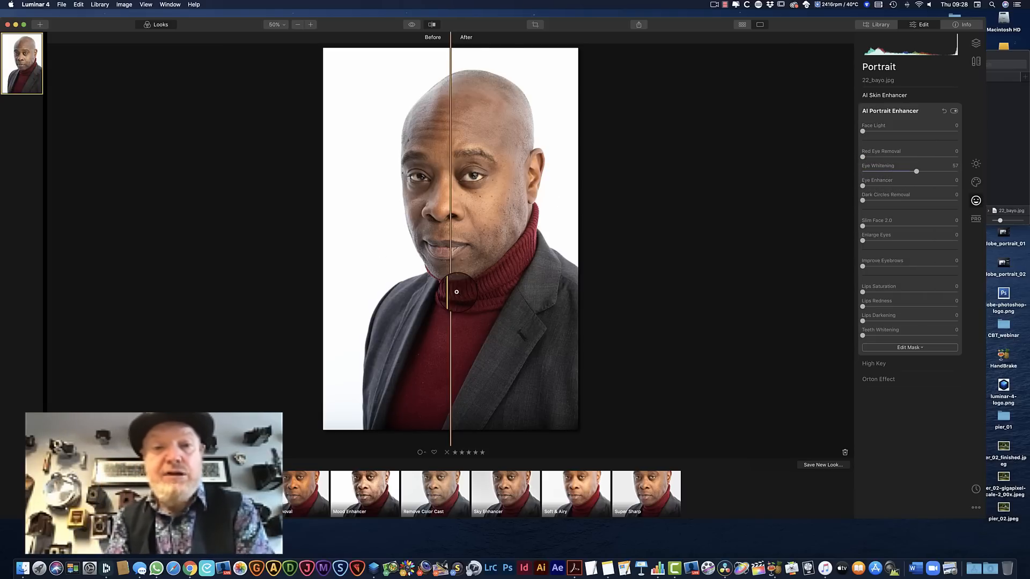
pyautogui.moveTo(451, 293); pyautogui.dragTo(472, 292)
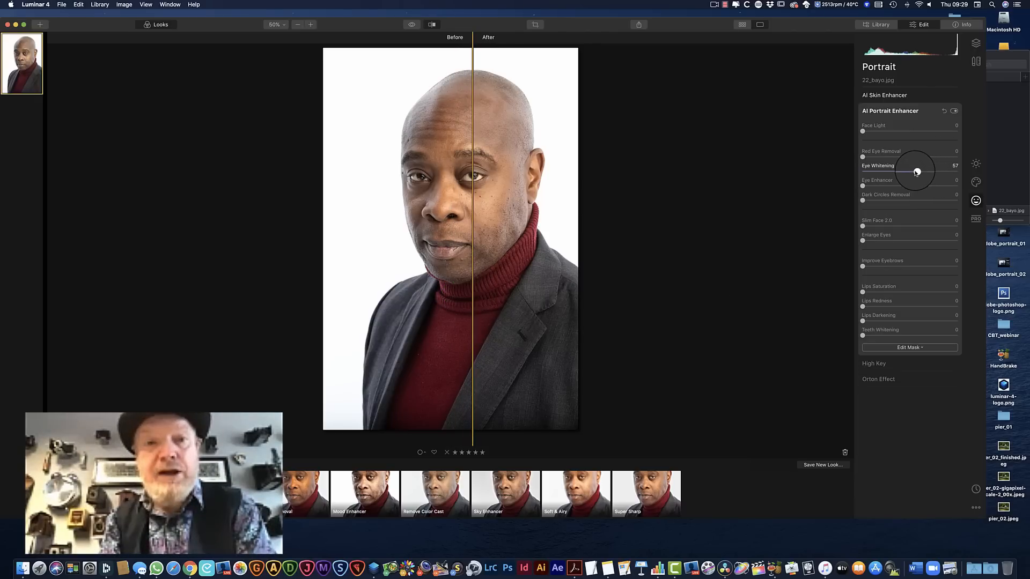
pyautogui.moveTo(917, 171)
pyautogui.mouseDown()
pyautogui.moveTo(941, 170)
pyautogui.moveTo(871, 172)
pyautogui.moveTo(963, 177)
pyautogui.moveTo(936, 177)
pyautogui.mouseUp()
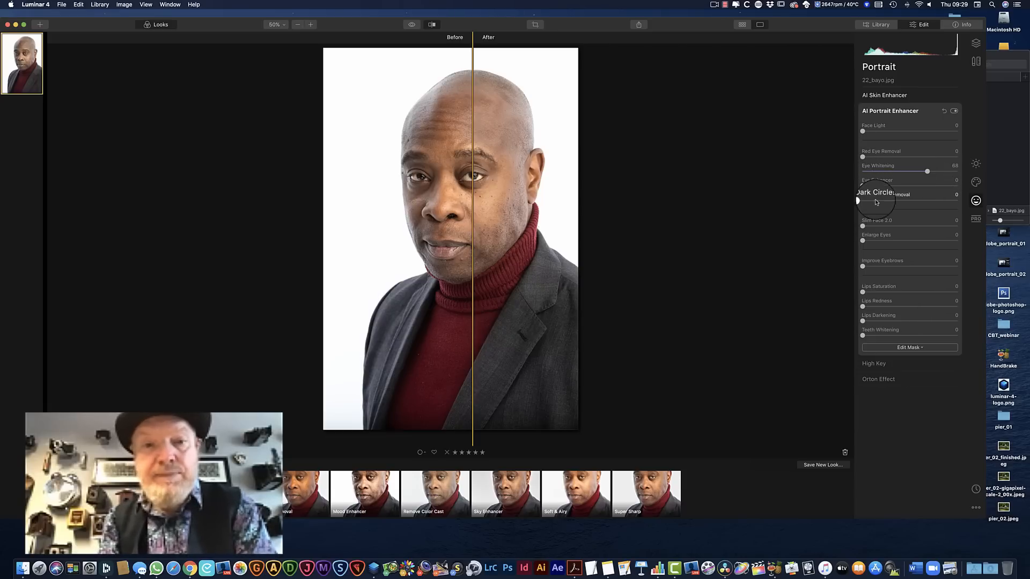
pyautogui.moveTo(862, 186); pyautogui.dragTo(933, 187)
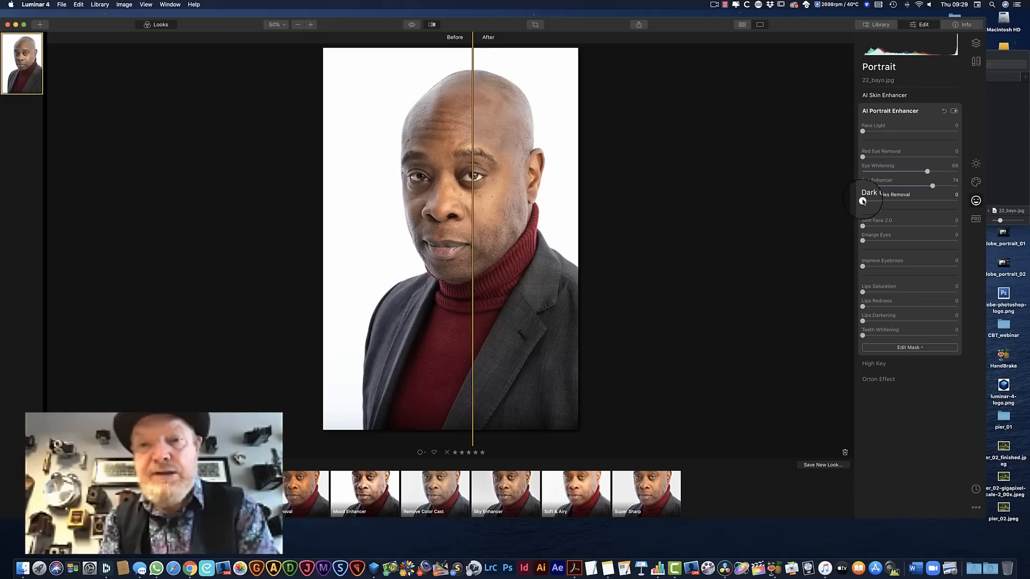
pyautogui.moveTo(863, 202); pyautogui.dragTo(923, 202)
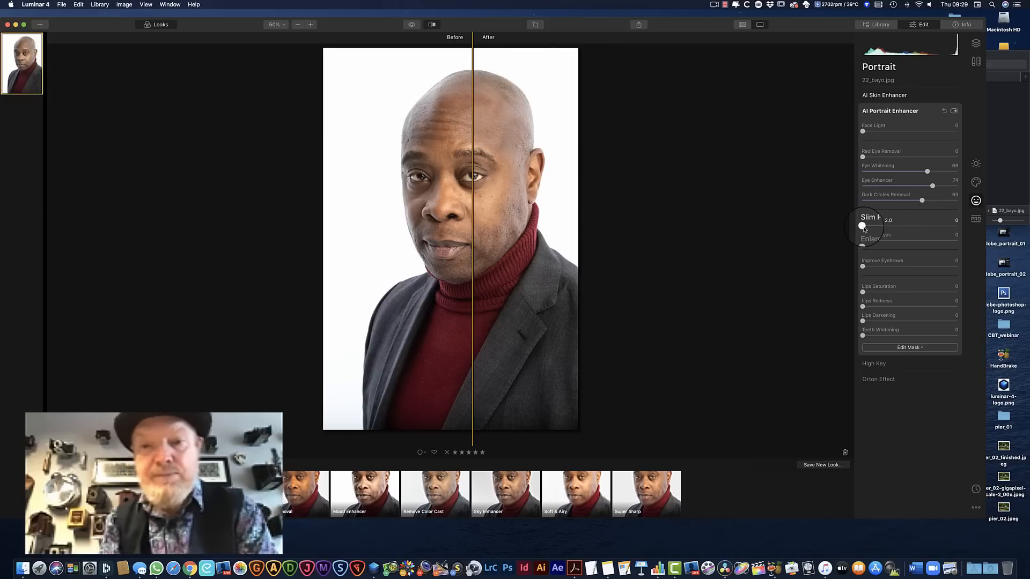
# Set Slim Face 2.0 to 26, Enlarge Eyes to 26 and Improve Eyebrows to 68, and compare the face before and after
pyautogui.moveTo(863, 228); pyautogui.dragTo(889, 244)
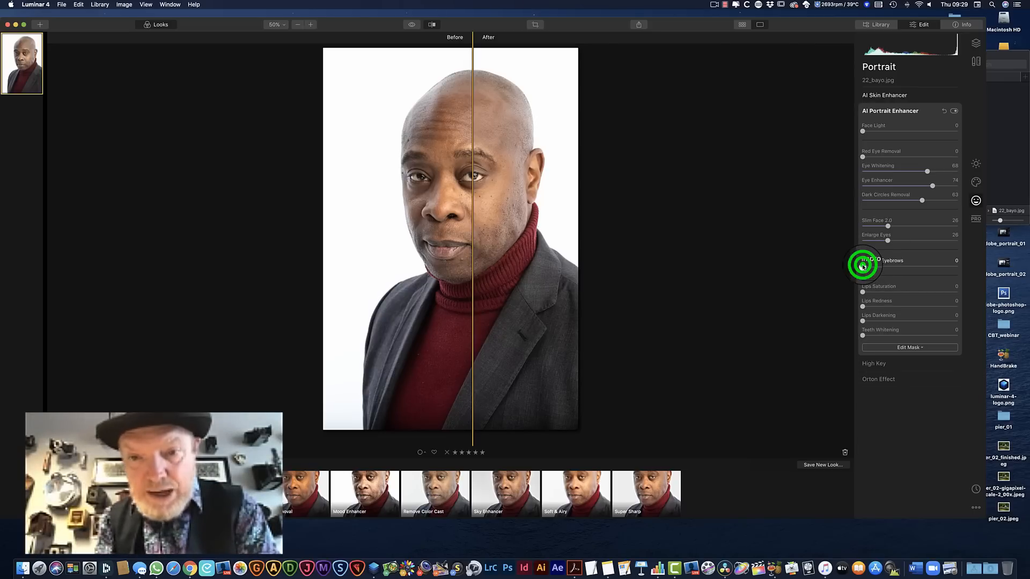
pyautogui.moveTo(863, 265); pyautogui.dragTo(932, 269)
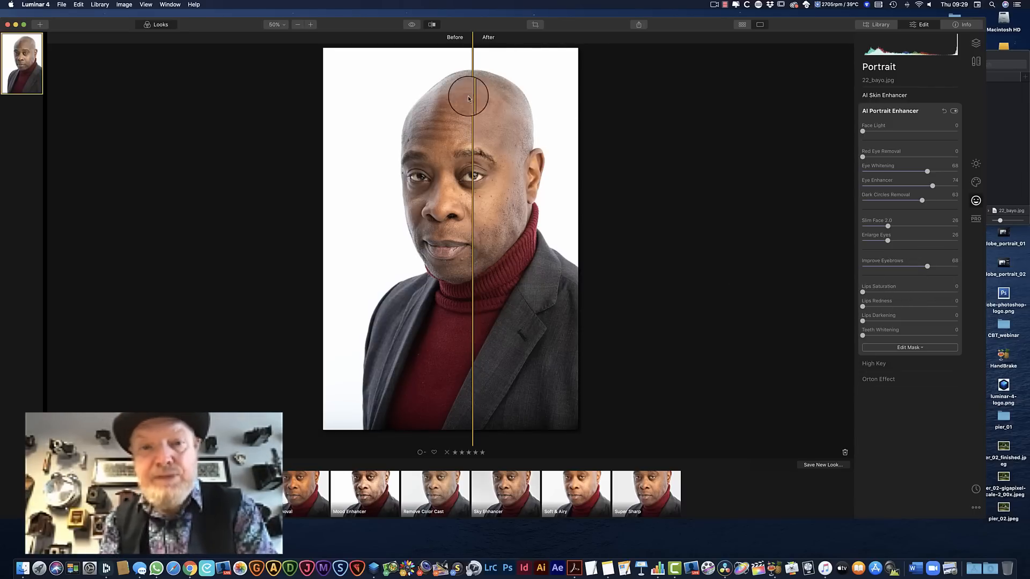
pyautogui.moveTo(473, 105); pyautogui.dragTo(439, 105)
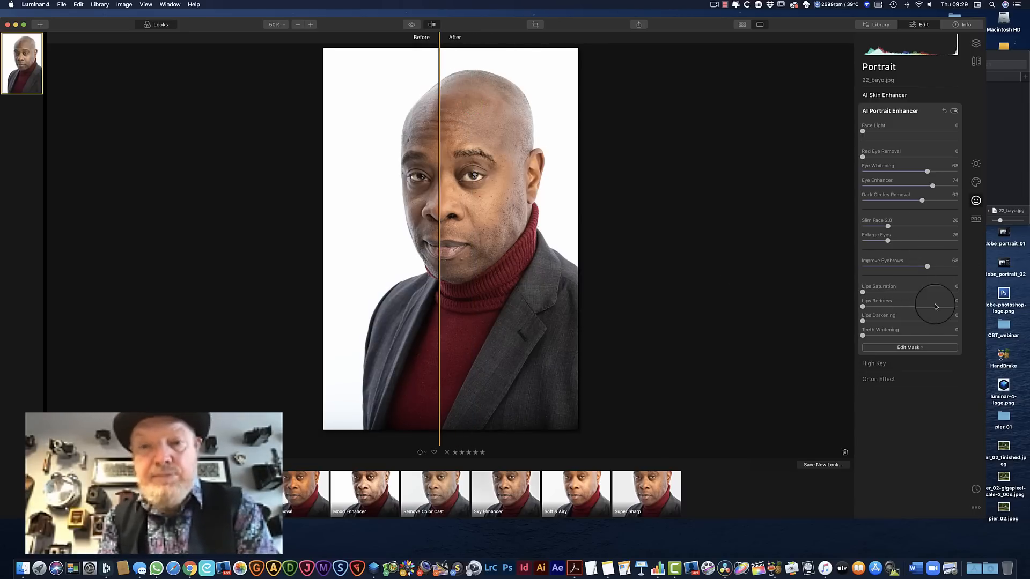
# Set Lips Saturation to 41, Lips Redness to 13 and Lips Darkening to 67, and apply High Key with Amount 8
pyautogui.moveTo(862, 292); pyautogui.dragTo(934, 322)
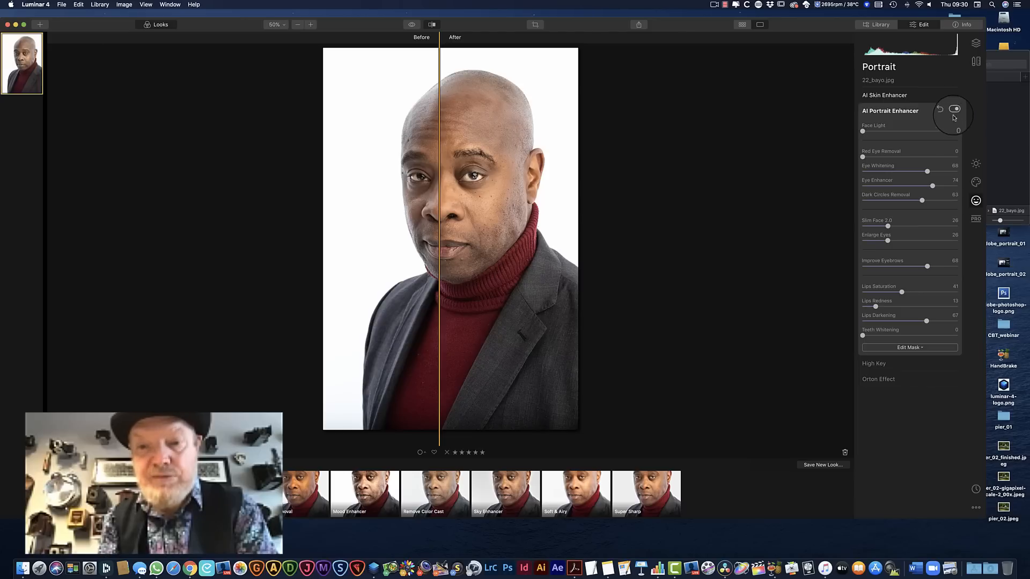
pyautogui.click(955, 365)
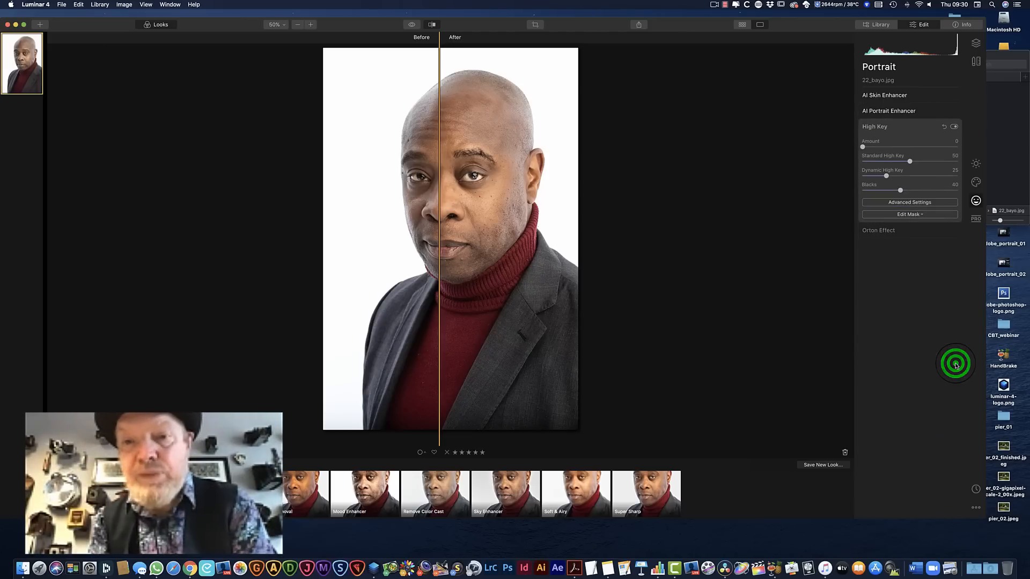
pyautogui.moveTo(863, 146)
pyautogui.mouseDown()
pyautogui.moveTo(959, 155)
pyautogui.moveTo(858, 154)
pyautogui.moveTo(872, 153)
pyautogui.mouseUp()
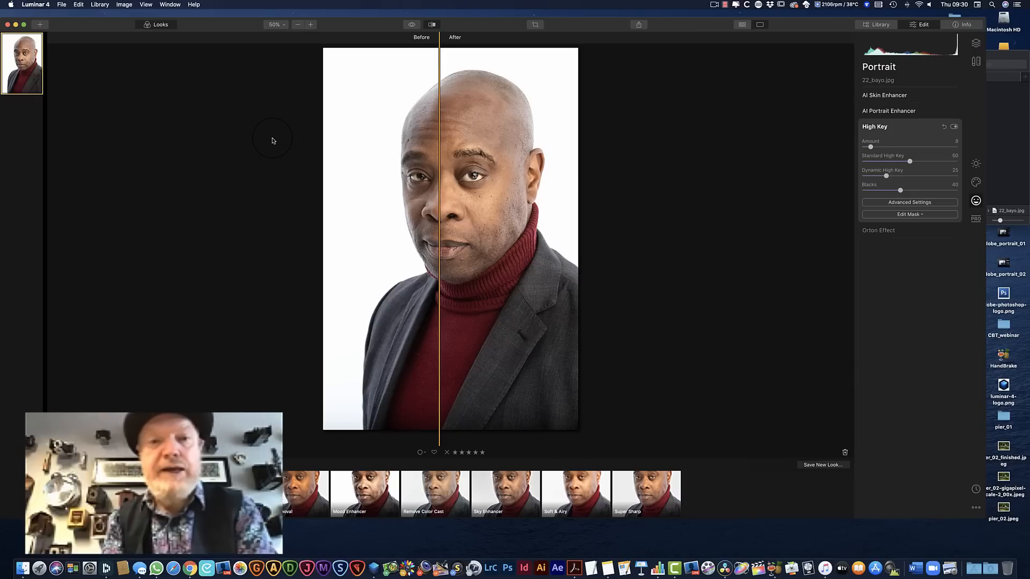
# Start the Erase tool on the portrait and mark the blemishes across the cheek on the ear side
pyautogui.click(976, 60)
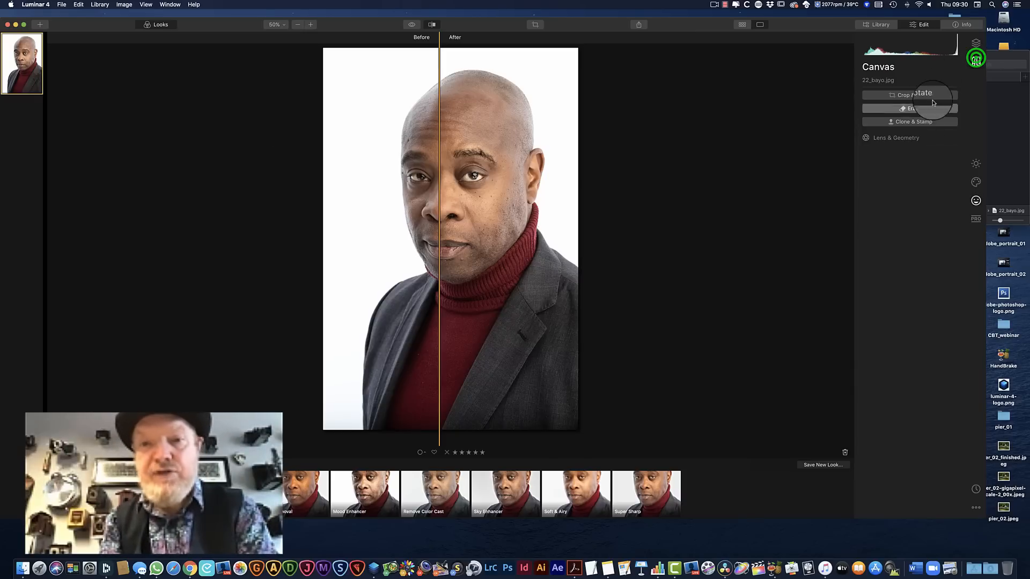
pyautogui.click(916, 108)
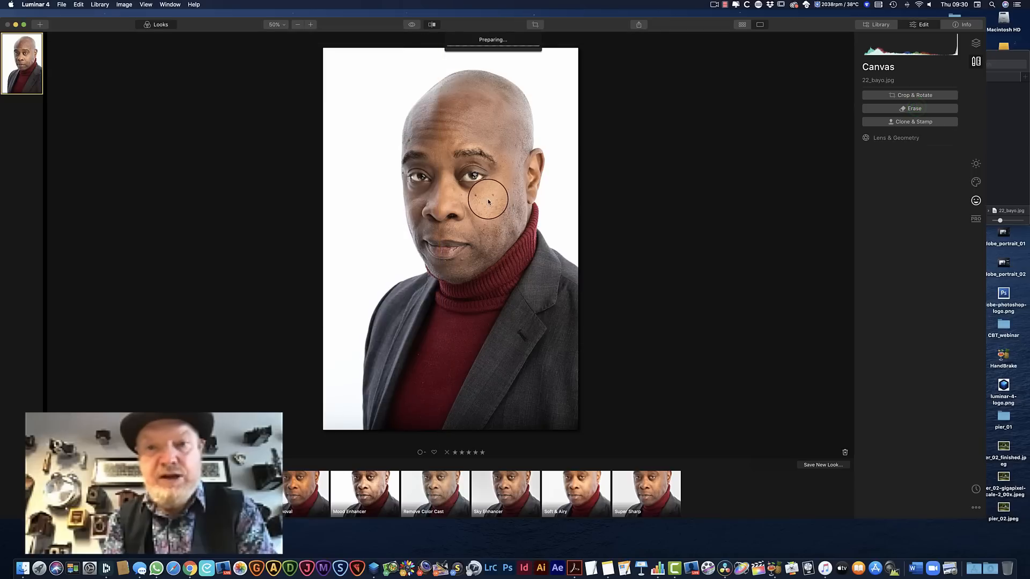
pyautogui.click(918, 108)
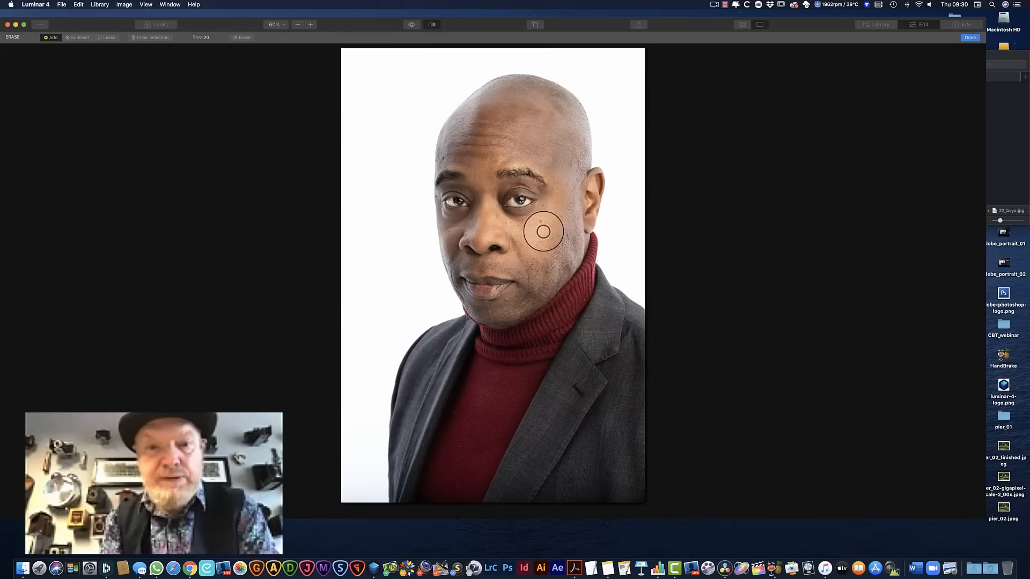
pyautogui.click(542, 226)
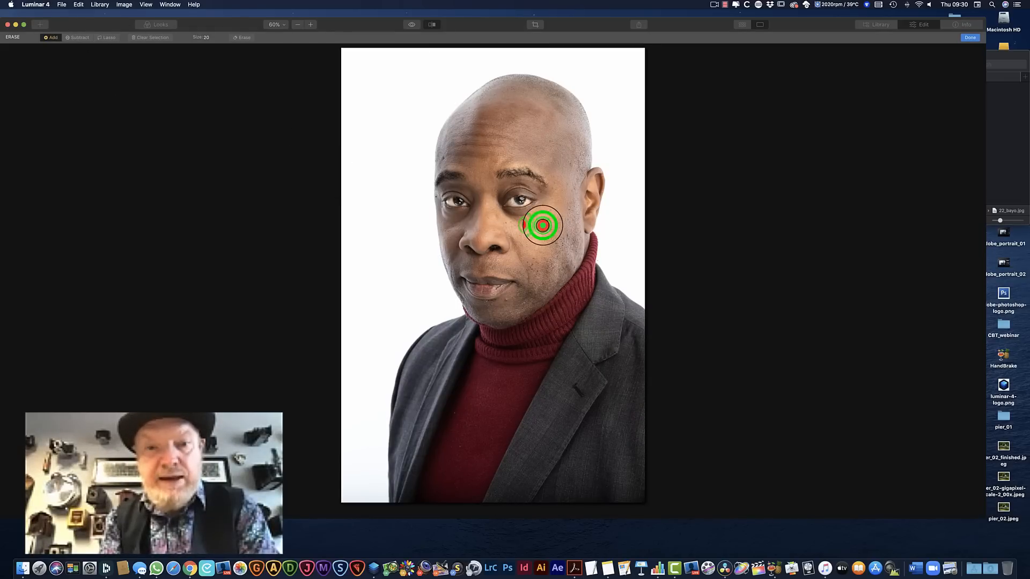
pyautogui.click(569, 236)
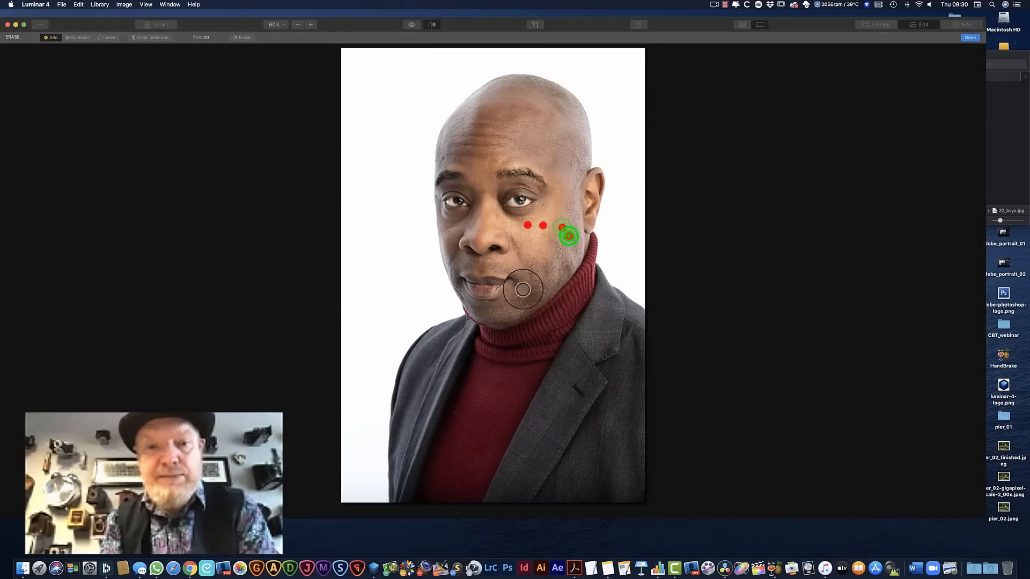
# Mark the blemishes below the lower lip and on the chin for erasing
pyautogui.click(506, 300)
pyautogui.click(493, 305)
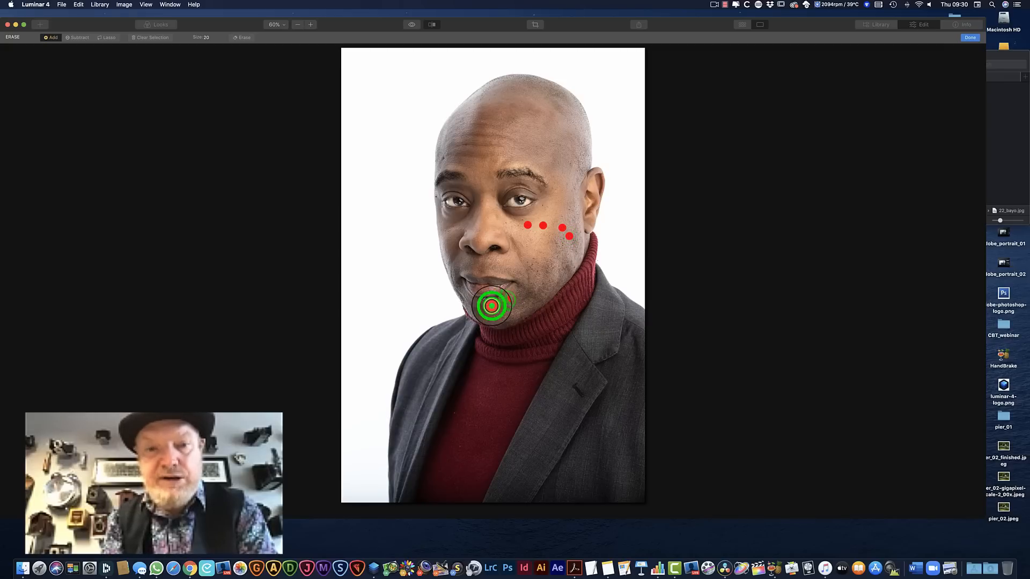
pyautogui.click(486, 304)
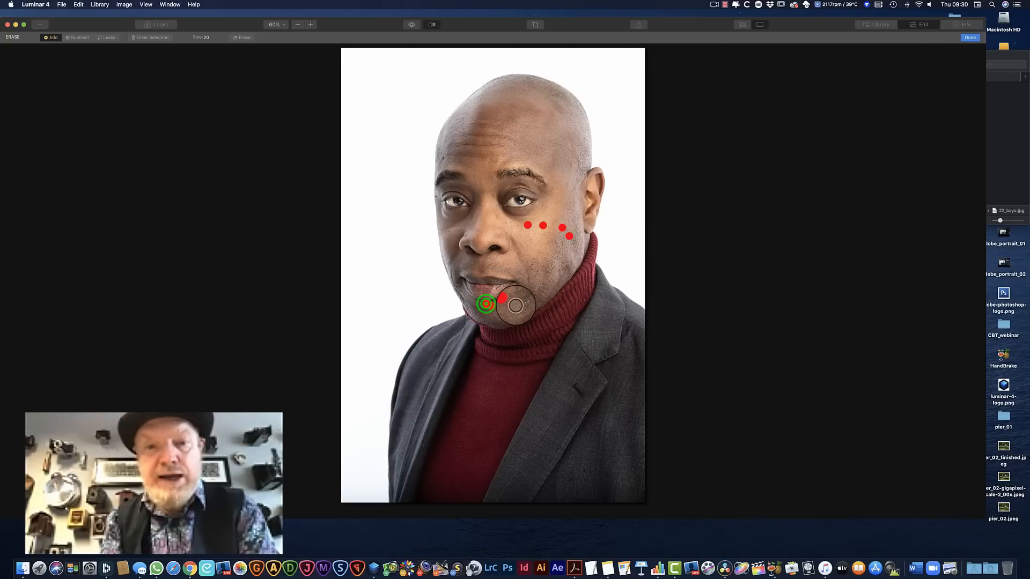
pyautogui.click(513, 296)
pyautogui.click(527, 304)
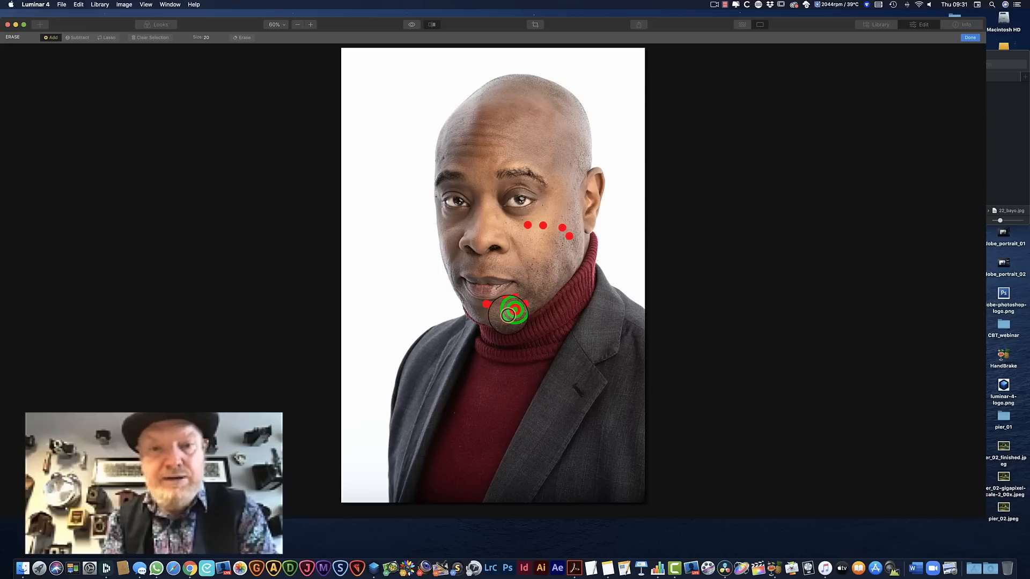
pyautogui.click(507, 315)
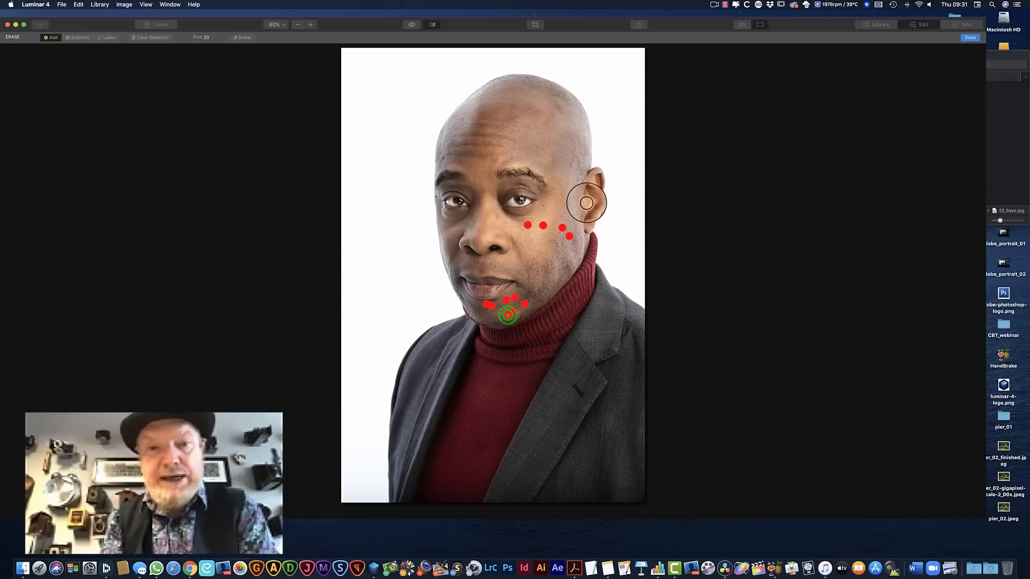
# Mark the remaining spots under the eye, on the upper cheek beside the ear and around the temple for erasing
pyautogui.click(543, 205)
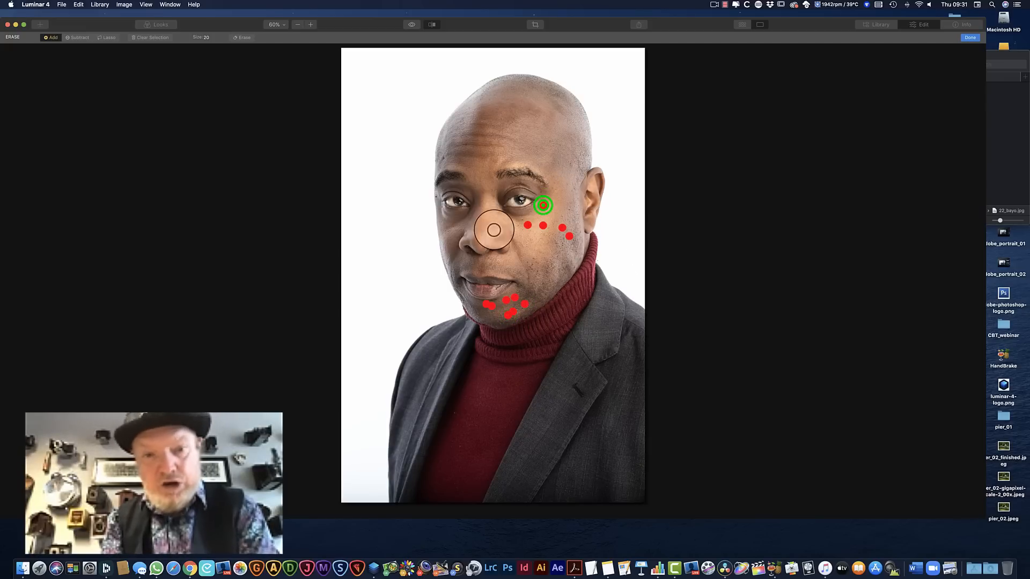
pyautogui.click(505, 219)
pyautogui.click(516, 226)
pyautogui.click(515, 227)
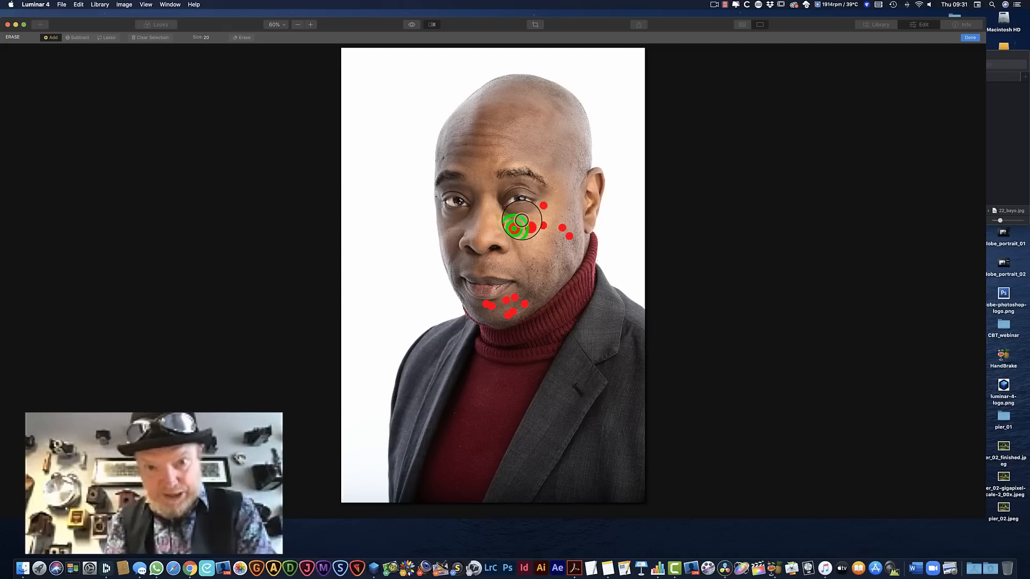
pyautogui.click(522, 221)
pyautogui.click(560, 218)
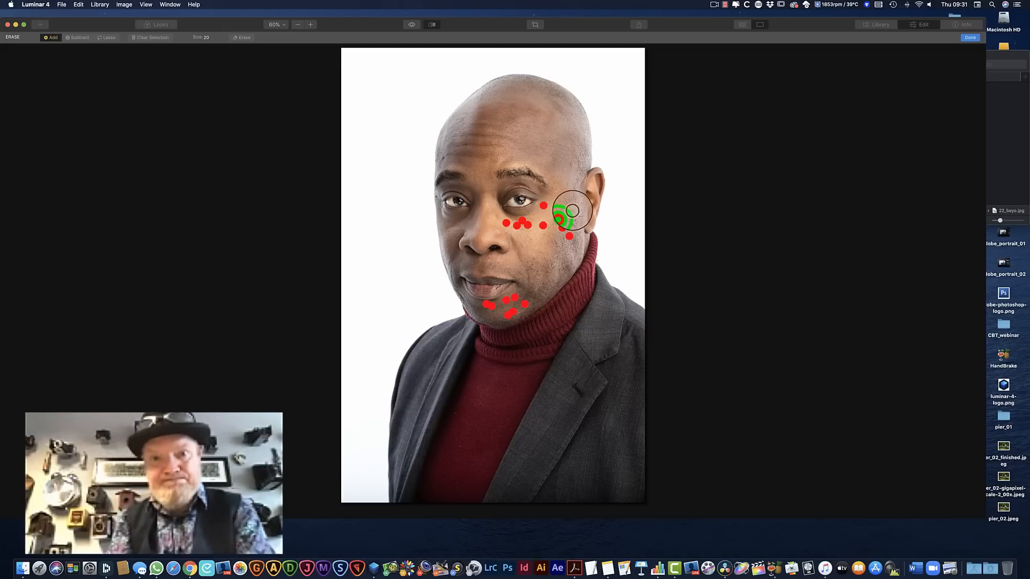
pyautogui.click(570, 209)
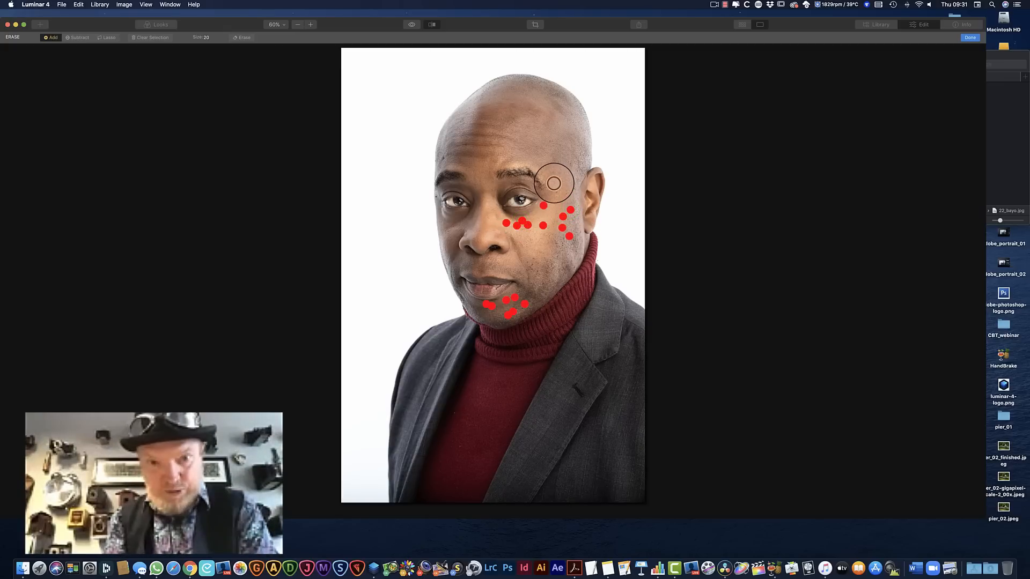
pyautogui.click(570, 165)
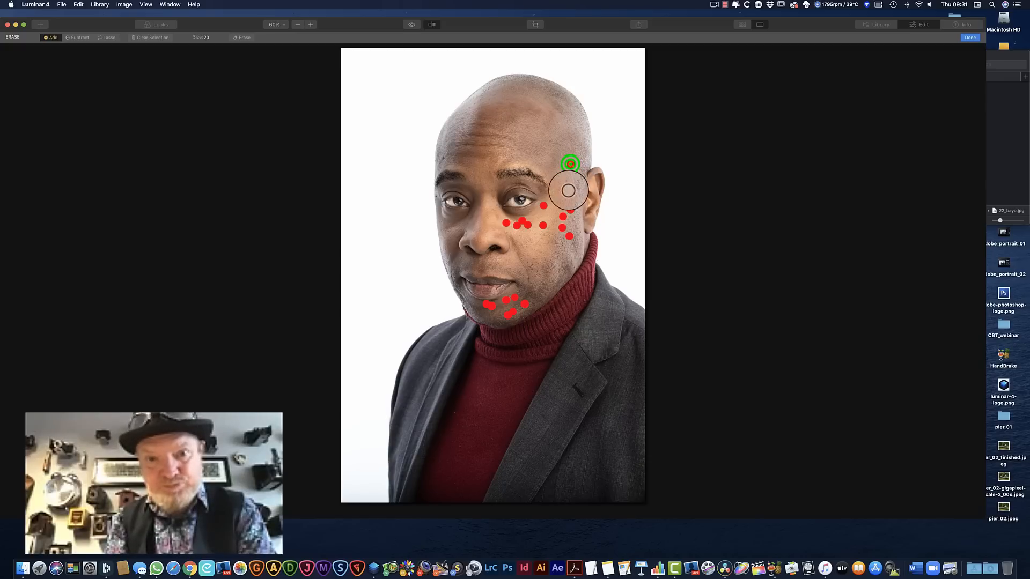
pyautogui.click(569, 183)
pyautogui.click(554, 184)
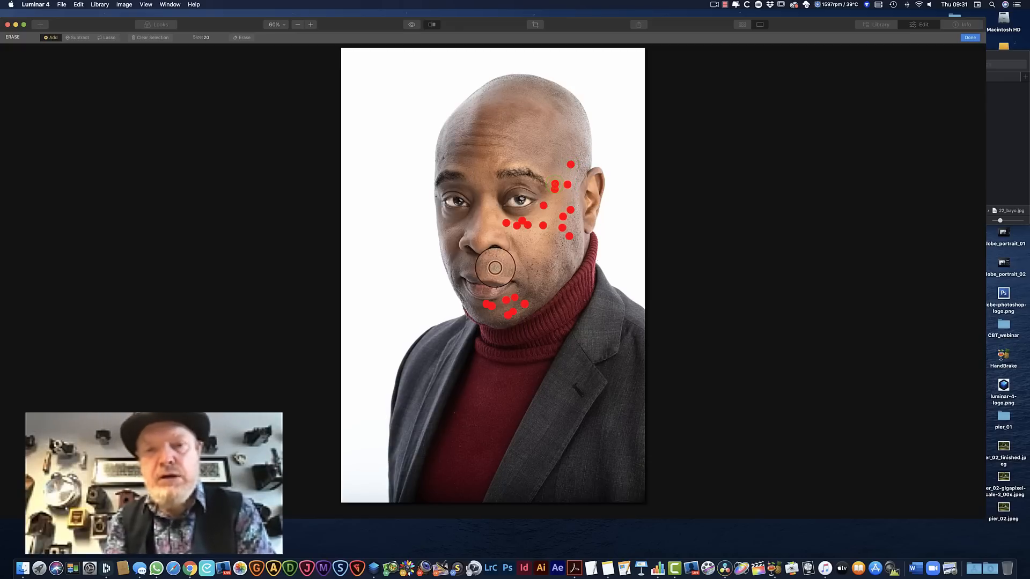
# Mark the spots on the lower cheek beside the mouth, above the upper lip and above the far eyebrow for erasing
pyautogui.click(530, 263)
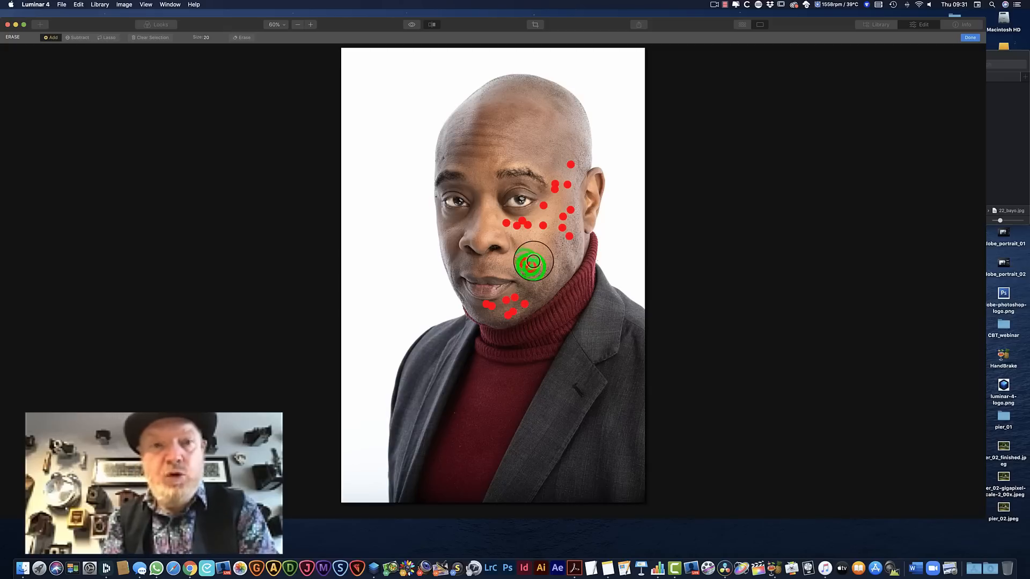
pyautogui.click(537, 270)
pyautogui.click(543, 283)
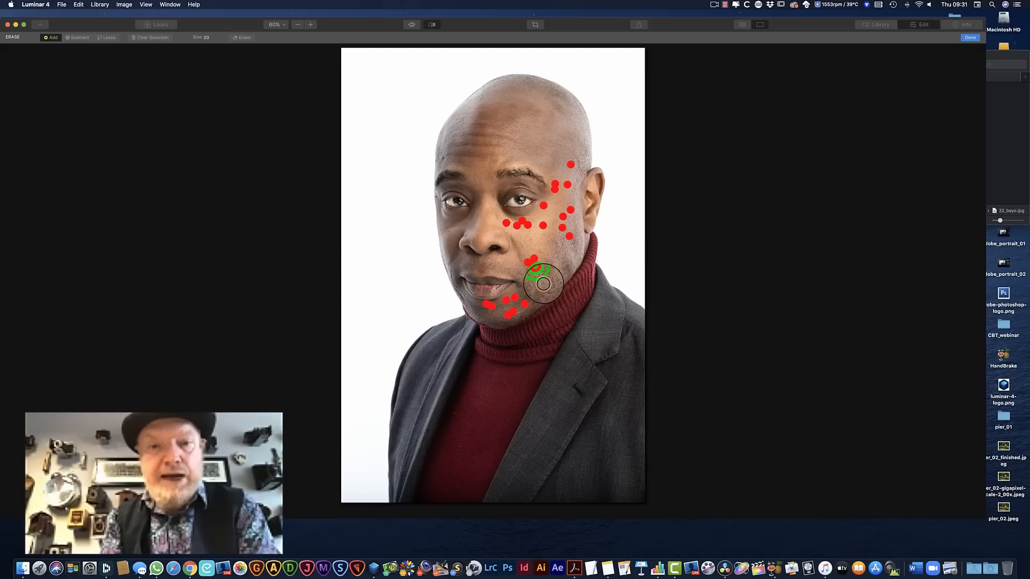
pyautogui.click(494, 260)
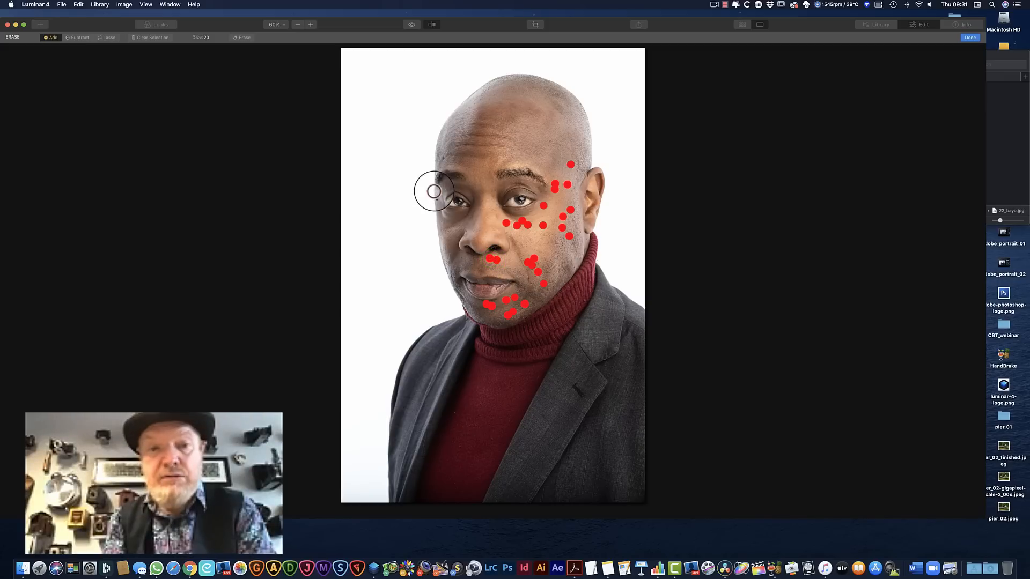
pyautogui.click(445, 158)
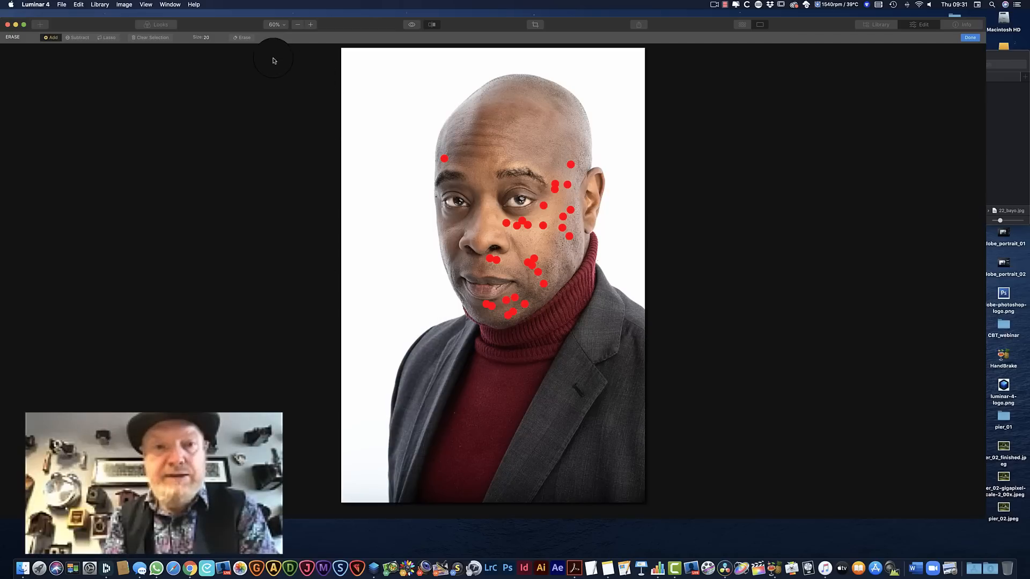
# Erase all the marked blemishes and apply the result, returning to the before/after comparison of the portrait
pyautogui.click(241, 37)
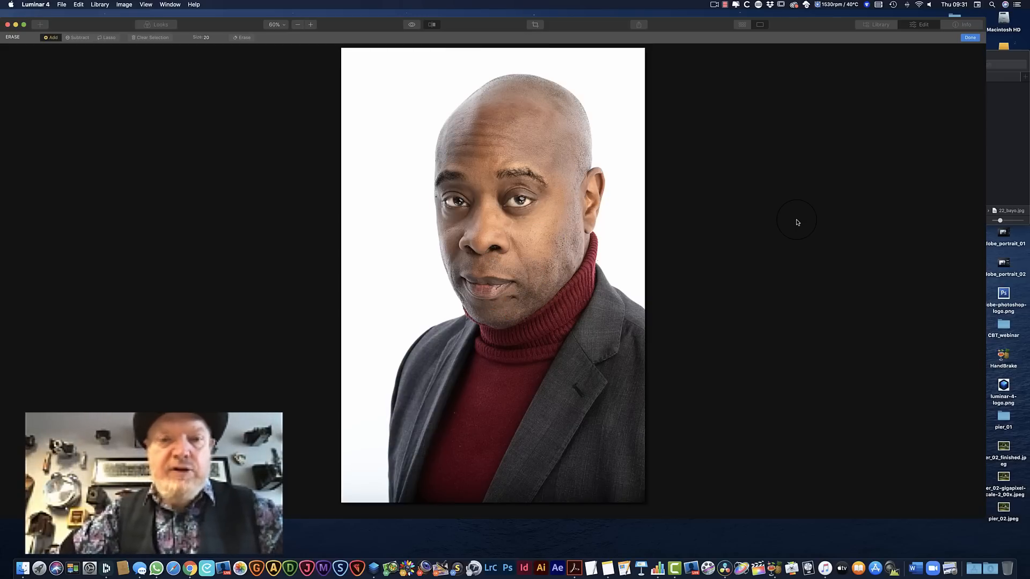
pyautogui.click(969, 37)
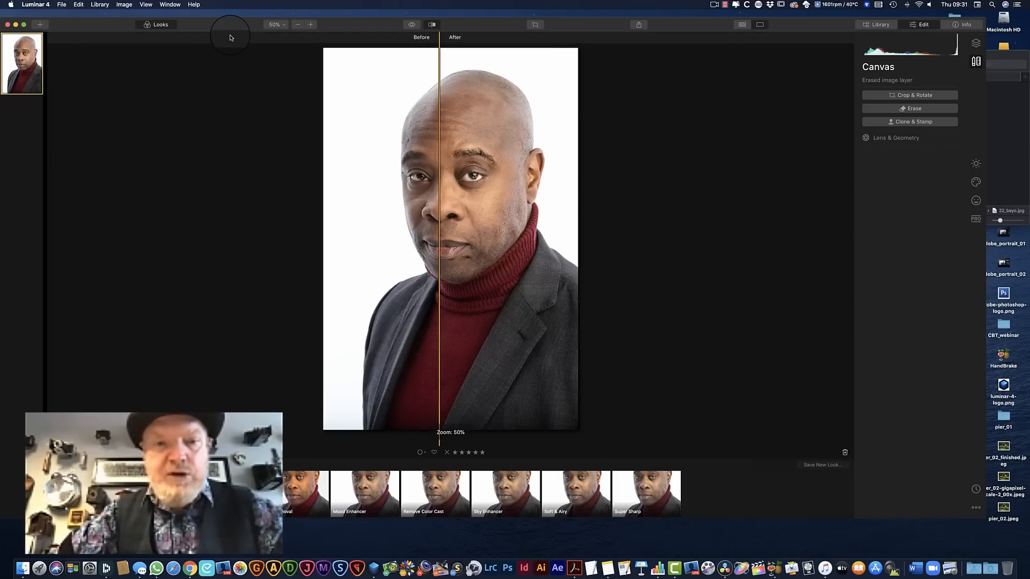
pyautogui.moveTo(438, 292)
pyautogui.mouseDown()
pyautogui.moveTo(512, 292)
pyautogui.moveTo(371, 291)
pyautogui.moveTo(524, 294)
pyautogui.moveTo(426, 302)
pyautogui.moveTo(524, 310)
pyautogui.moveTo(439, 310)
pyautogui.mouseUp()
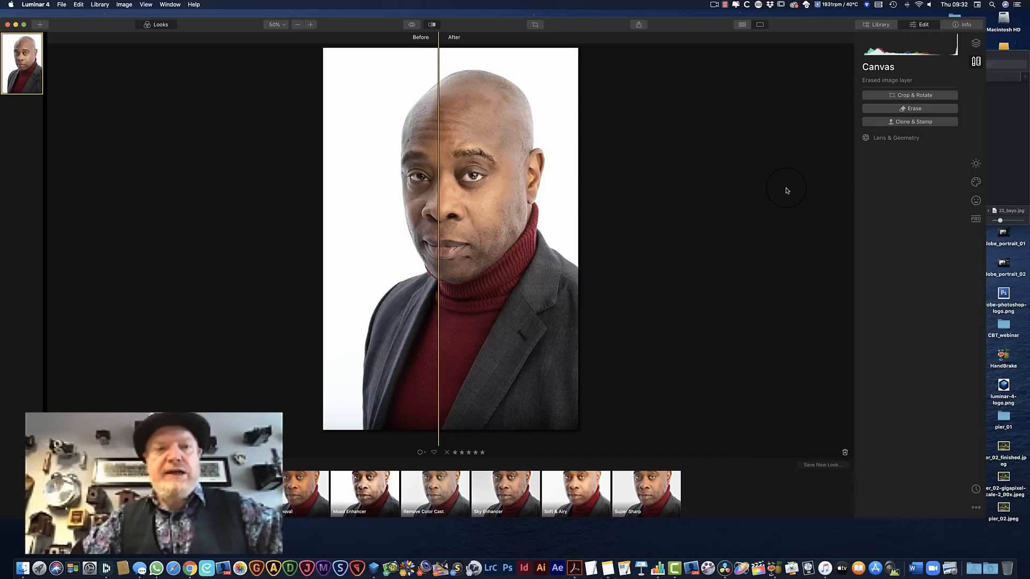
# Export the retouched portrait to the Desktop as a JPEG with quality 100, Adobe RGB, Low sharpening and Original size
pyautogui.click(61, 5)
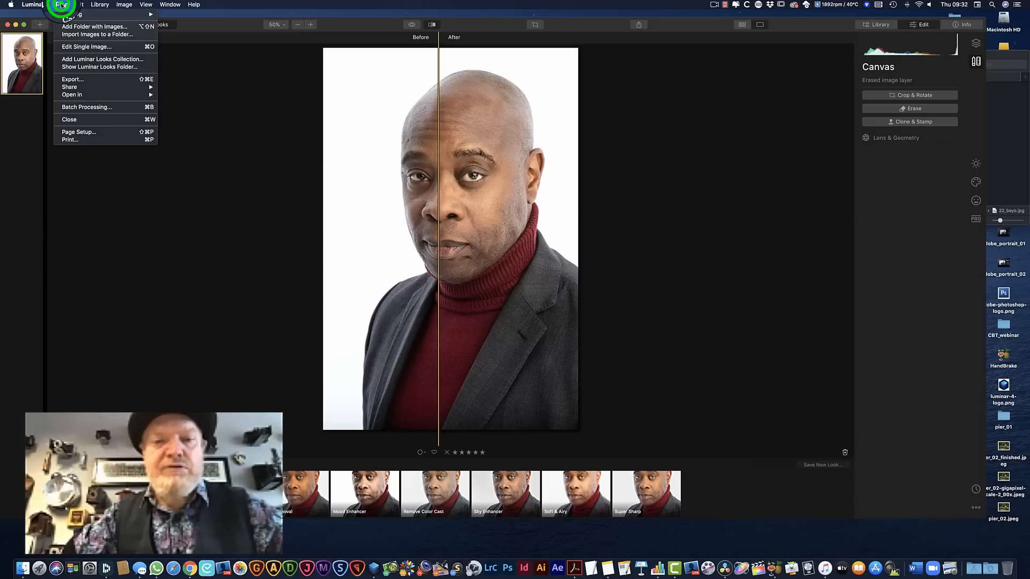
pyautogui.click(83, 81)
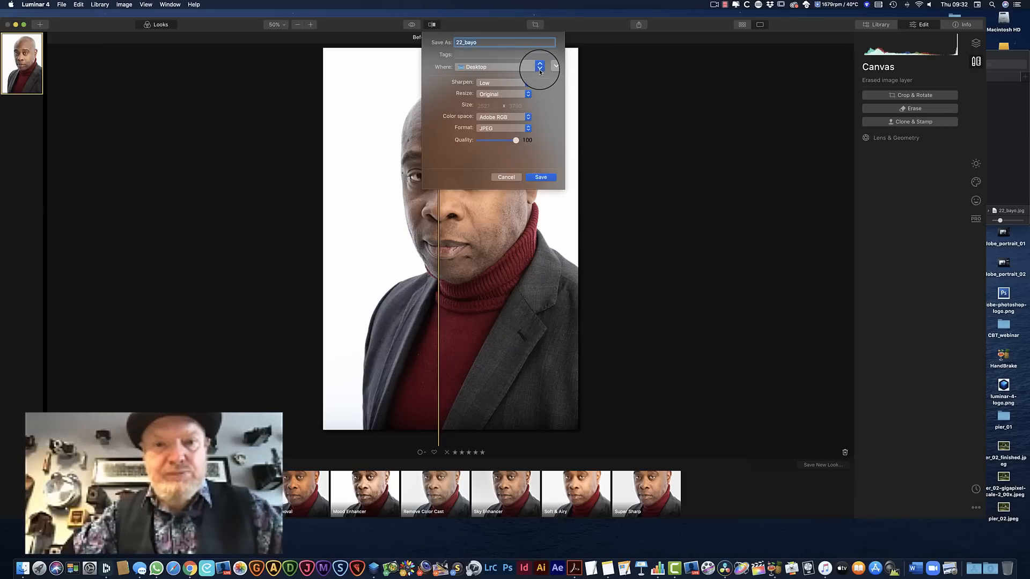
pyautogui.click(540, 67)
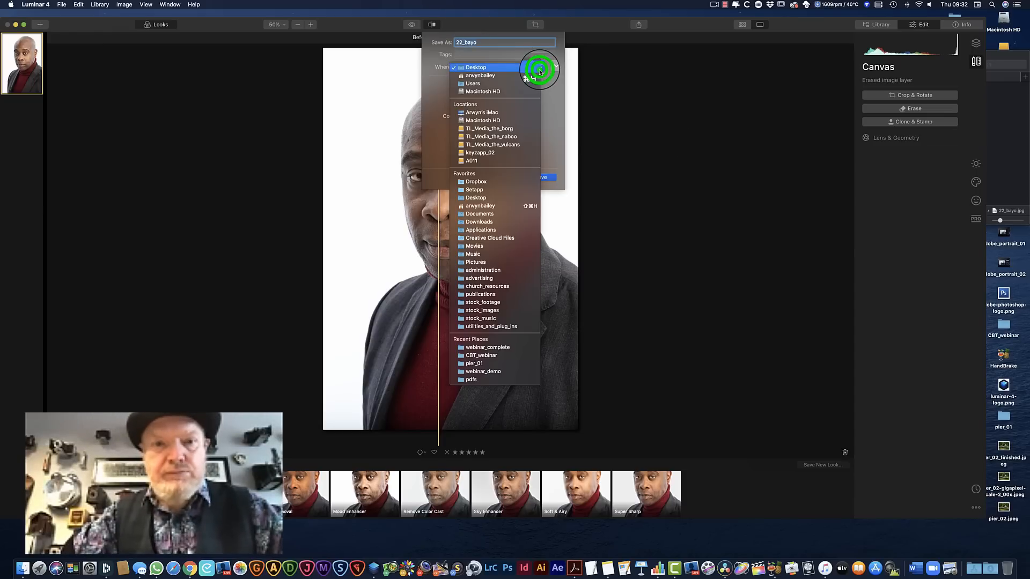
pyautogui.click(478, 68)
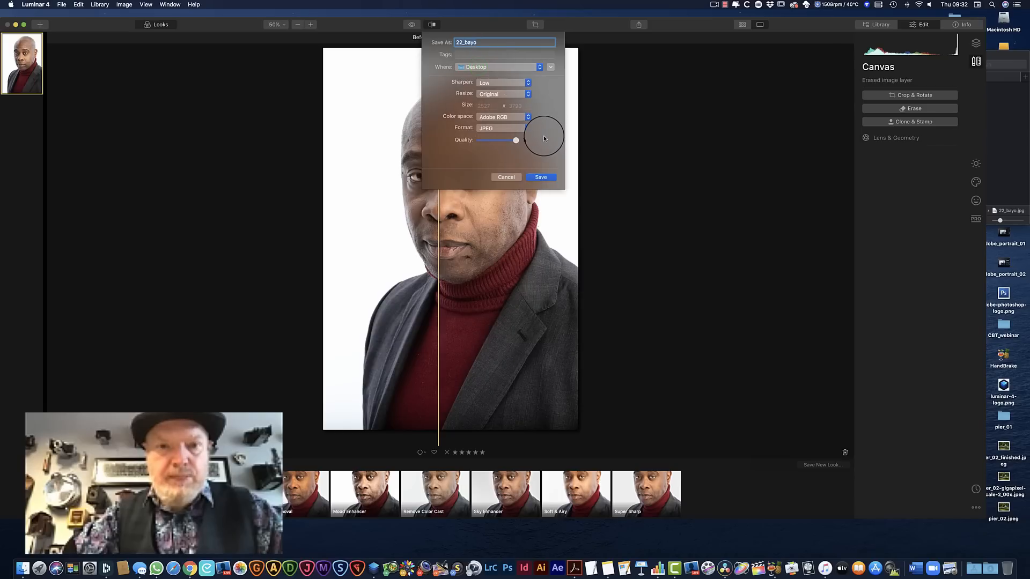
pyautogui.click(545, 178)
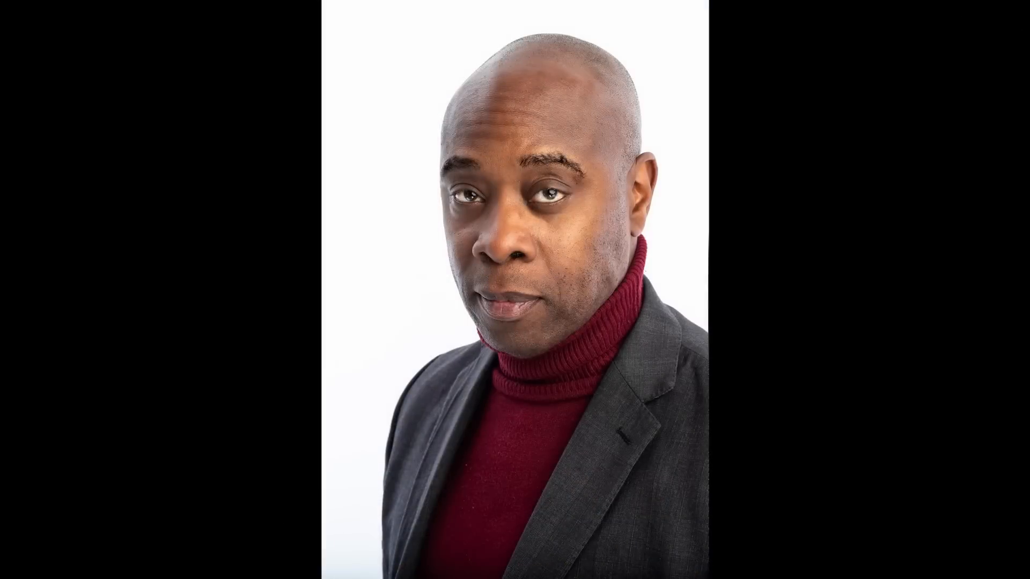
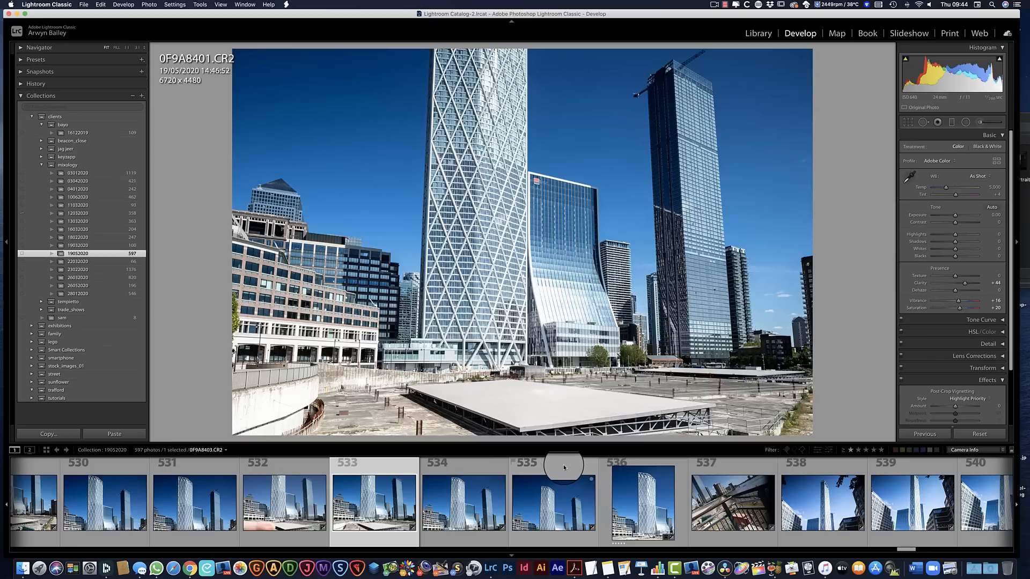
# Merge tower photos 533 to 535 into a panorama with Perspective projection and Fill Edges enabled
pyautogui.keyDown('shift'); pyautogui.click(563, 464); pyautogui.keyUp('shift')
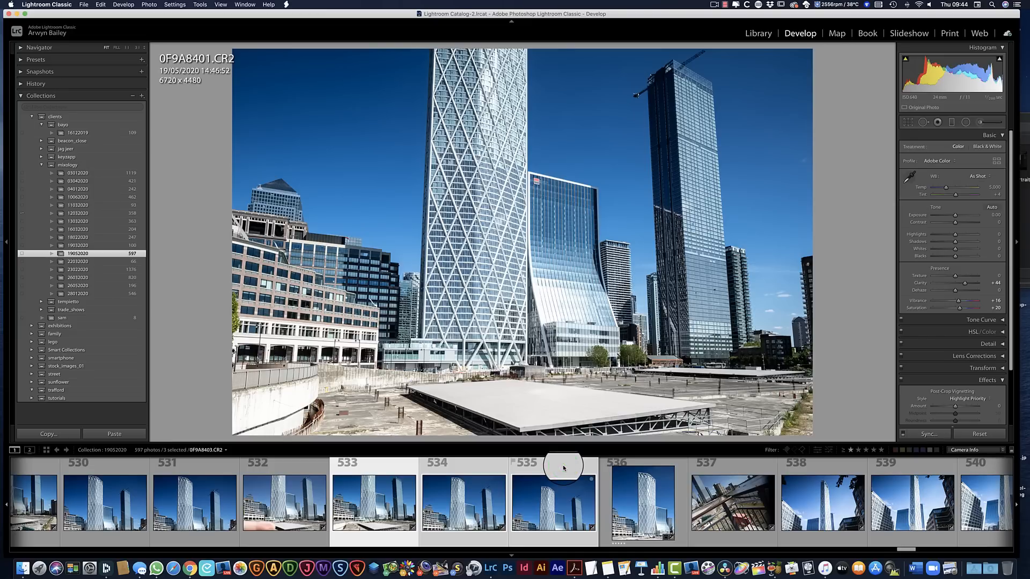
pyautogui.rightClick(563, 468)
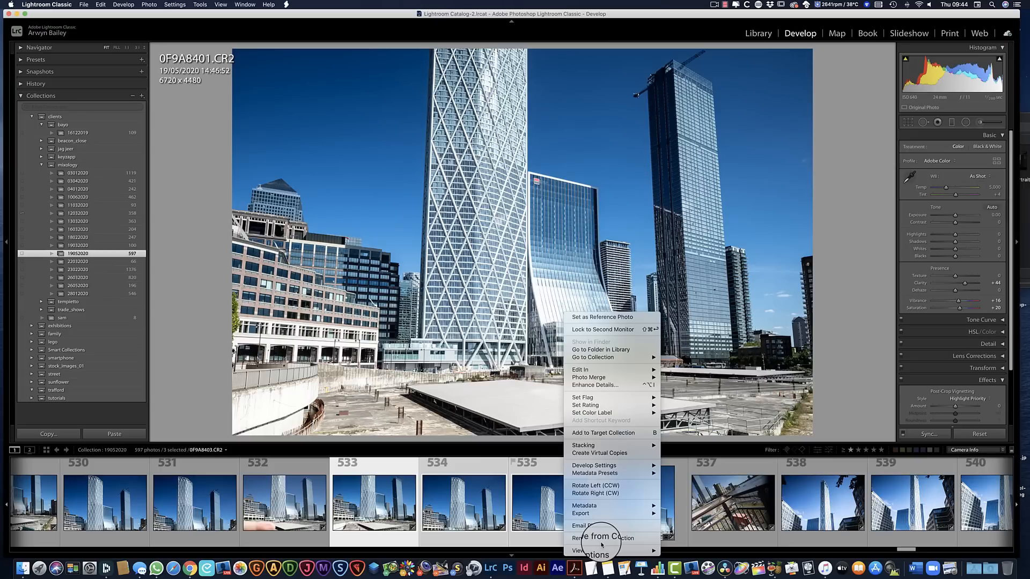
pyautogui.moveTo(588, 377)
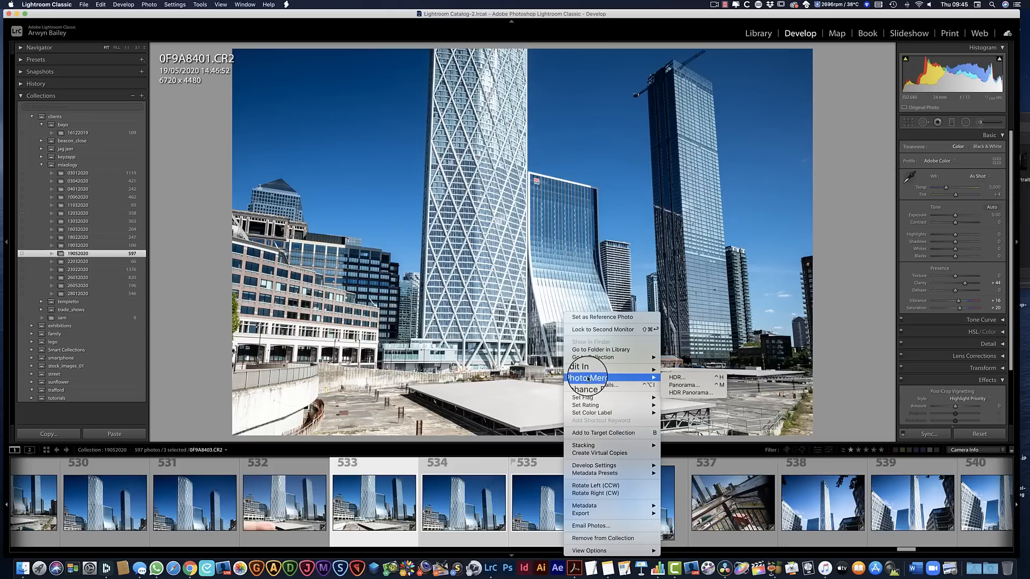
pyautogui.click(703, 386)
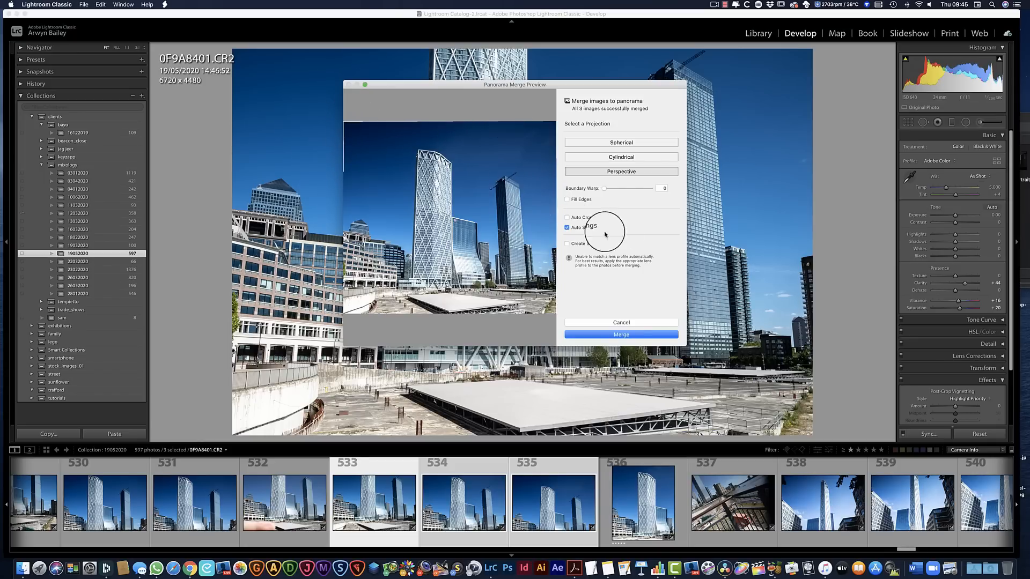
pyautogui.click(567, 199)
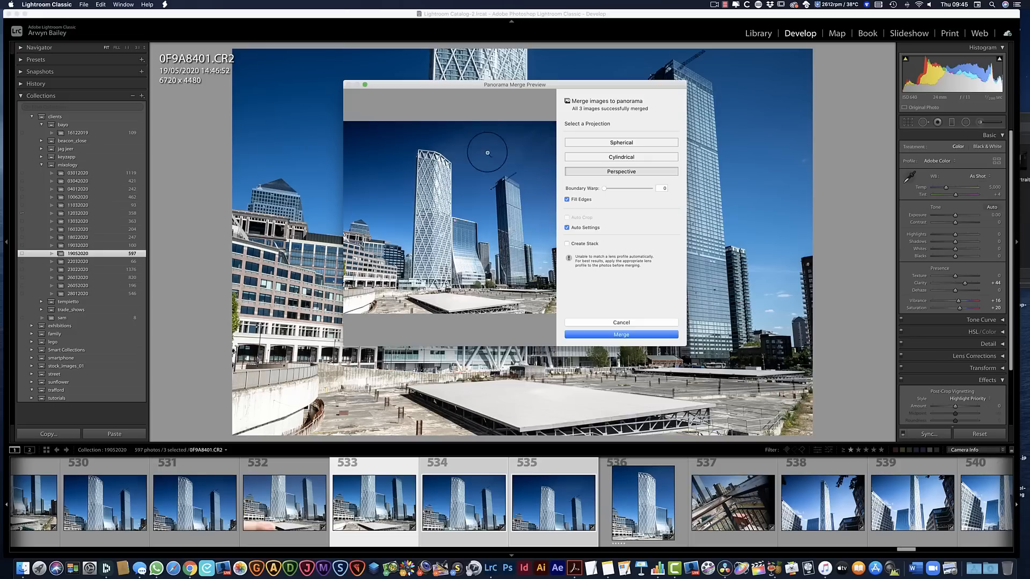
pyautogui.click(621, 335)
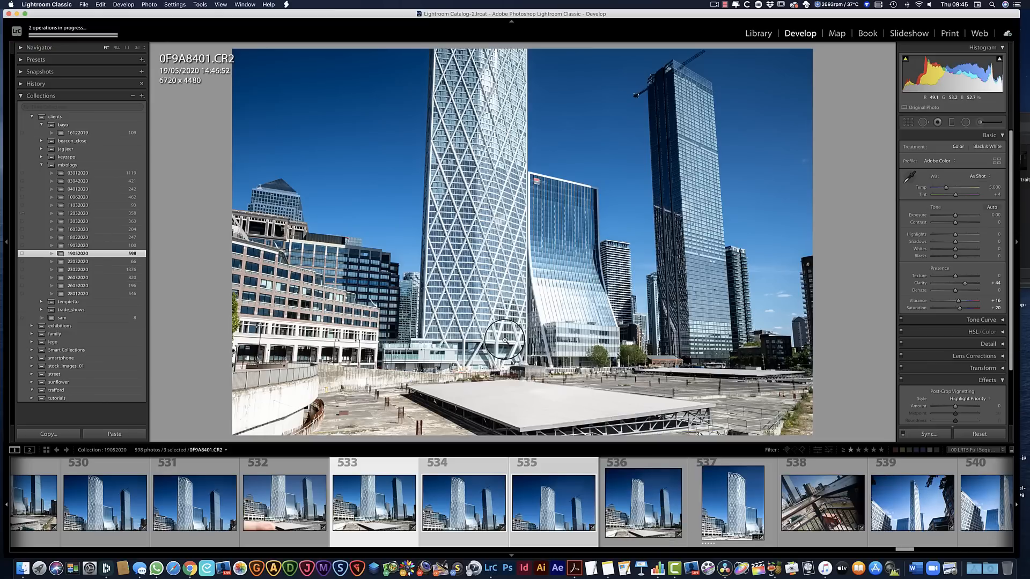
# Open the merged panorama and straighten its leaning towers with the Vertical Upright correction
pyautogui.click(652, 461)
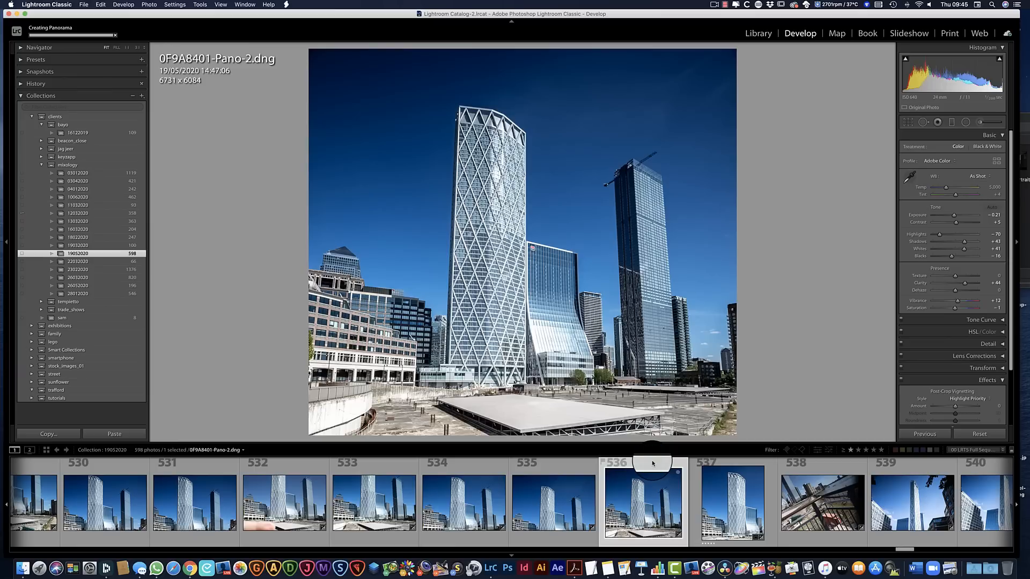
pyautogui.click(1001, 370)
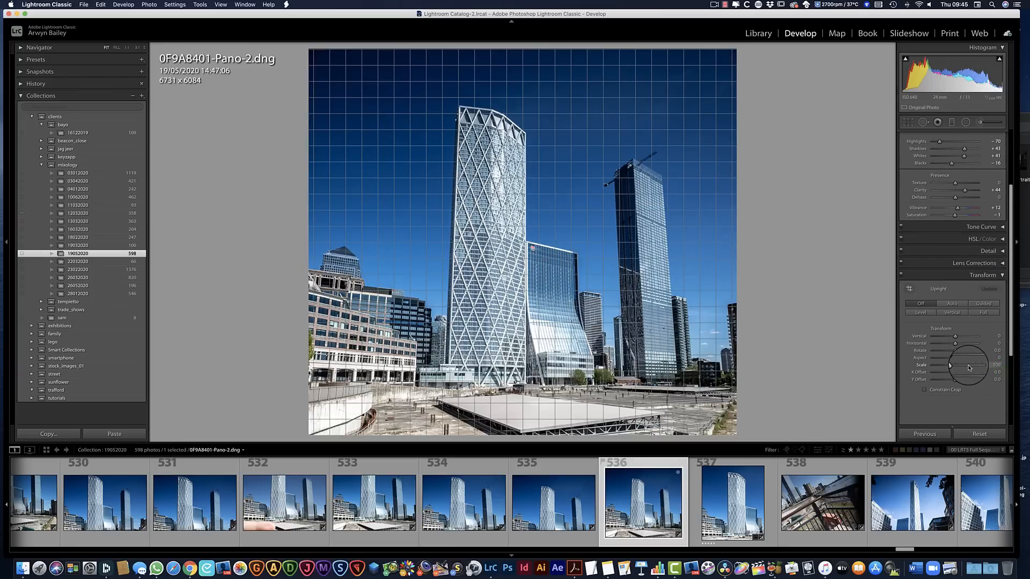
pyautogui.click(955, 336)
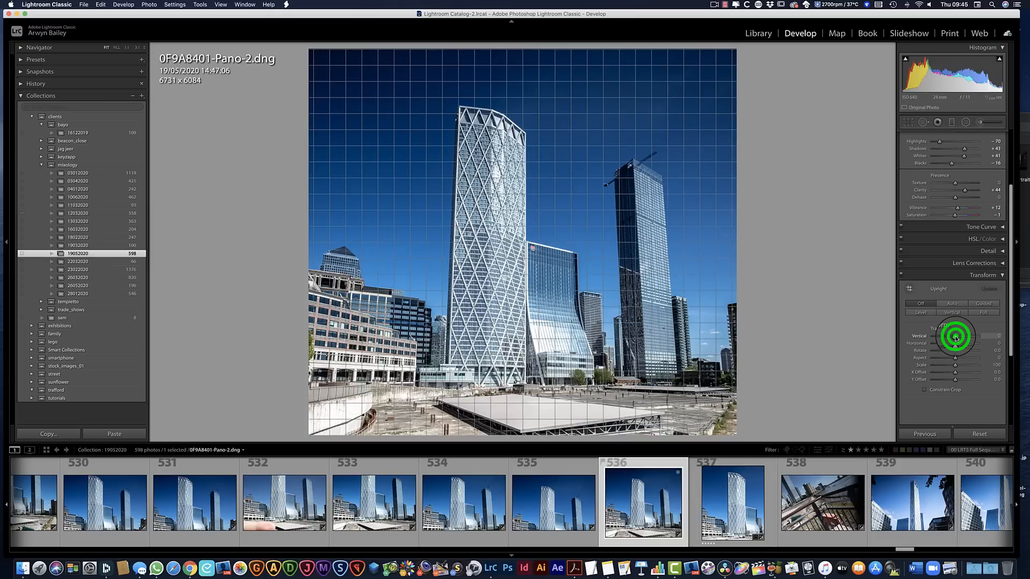
pyautogui.moveTo(955, 336); pyautogui.dragTo(956, 336)
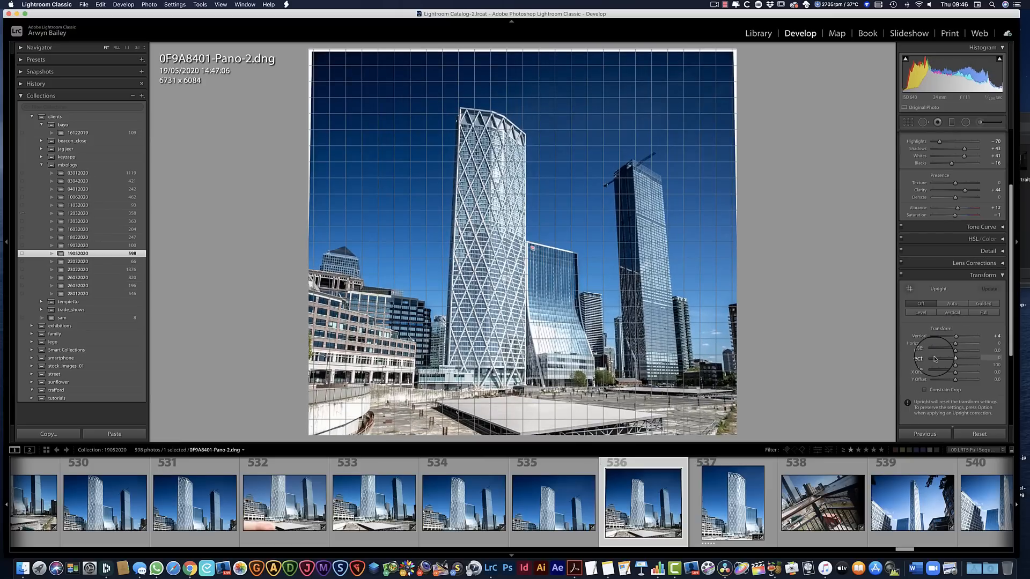
pyautogui.click(922, 303)
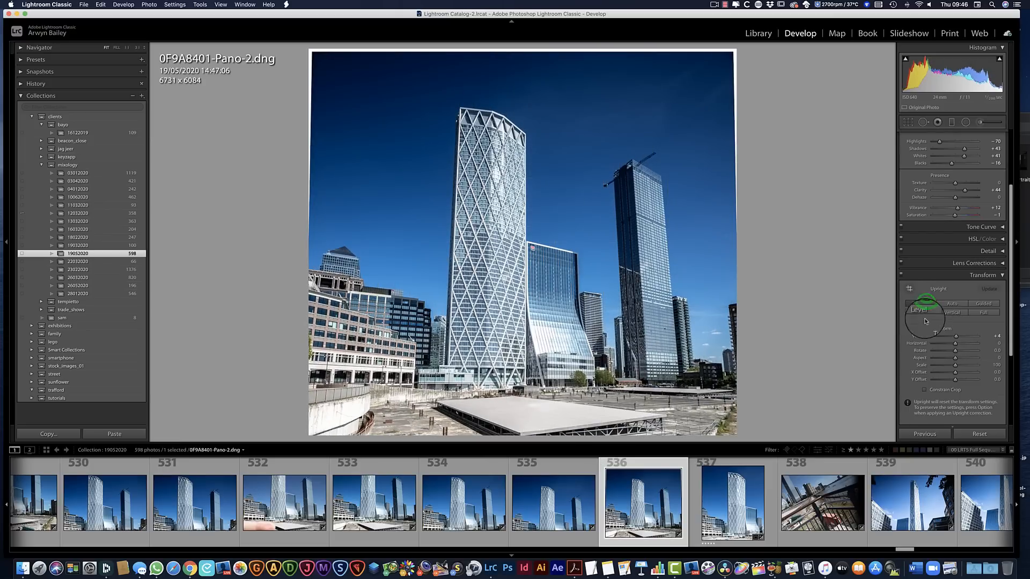
pyautogui.click(953, 313)
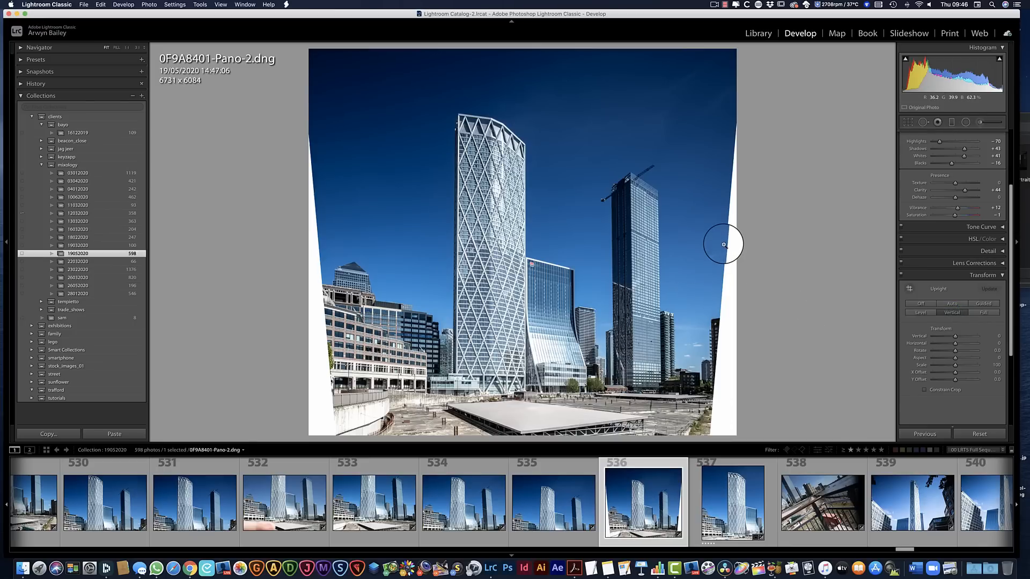
# Crop the panorama to a portrait format of about 4106 x 6065 pixels, excluding the blank wedges at both sides
pyautogui.press('r')
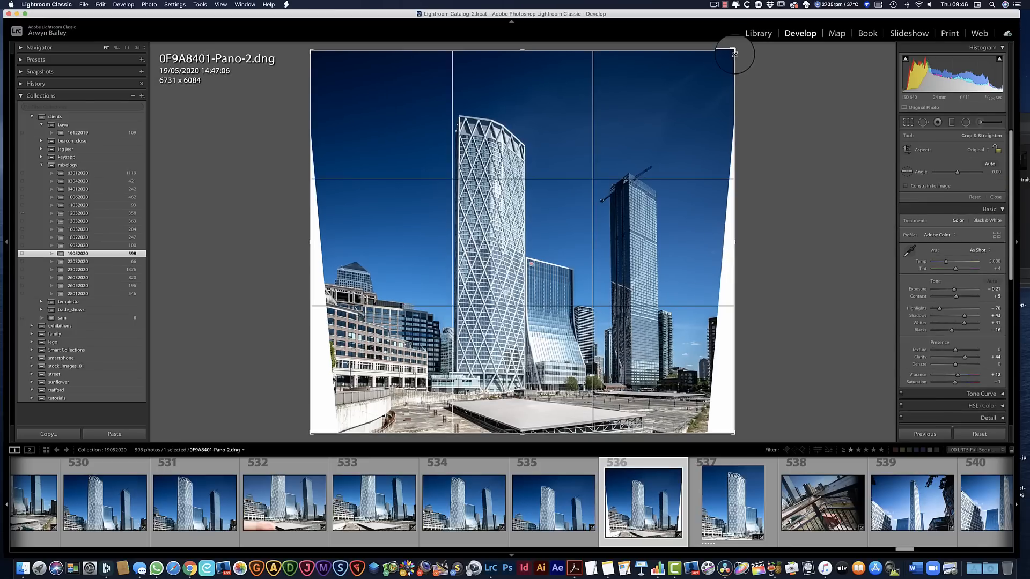
pyautogui.moveTo(735, 52); pyautogui.dragTo(731, 46)
pyautogui.moveTo(345, 55); pyautogui.dragTo(394, 59)
pyautogui.moveTo(521, 58); pyautogui.dragTo(521, 51)
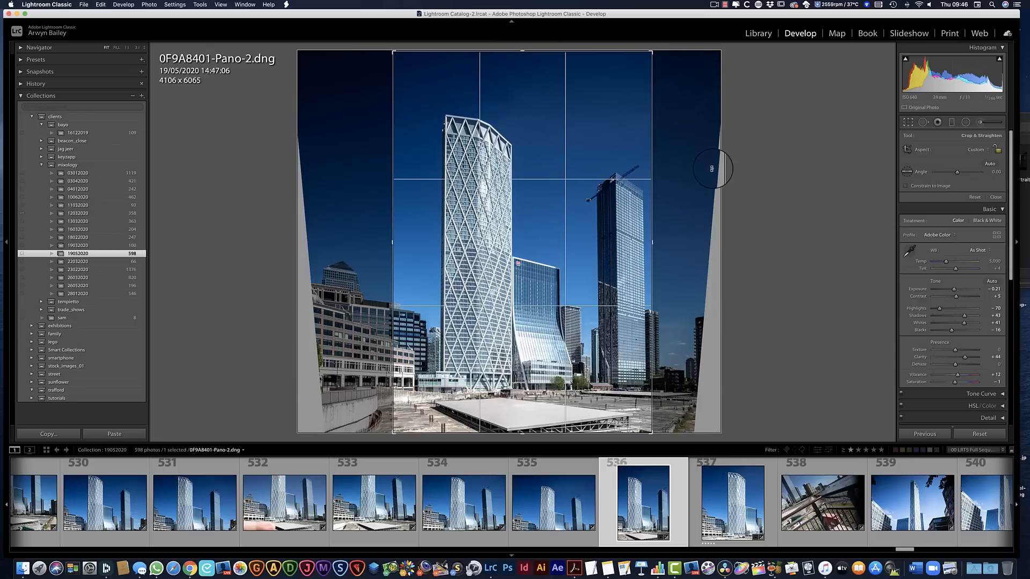
pyautogui.press('Return')
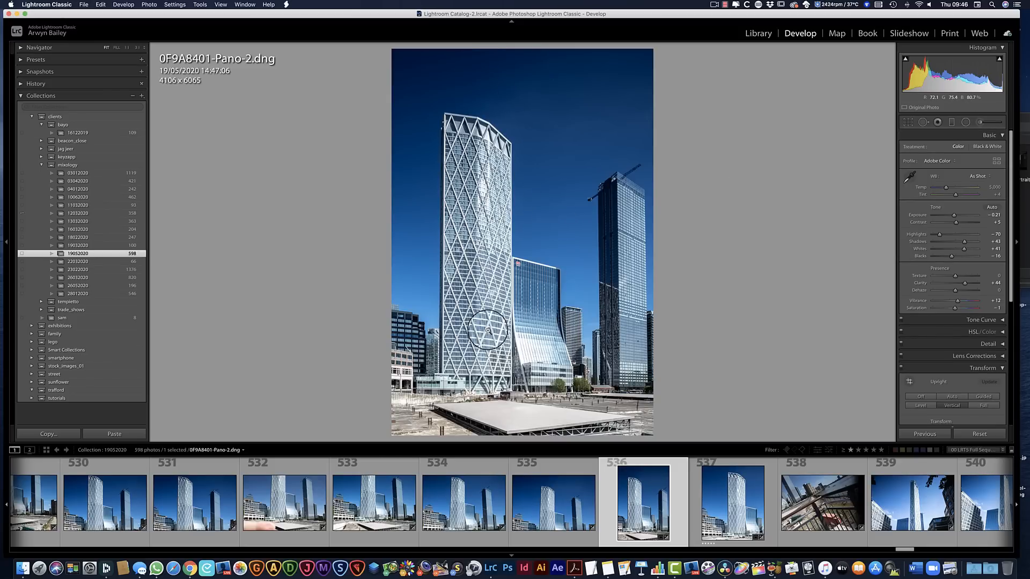
# Check the main tower's detail up close and export the panorama to the Desktop as a JPEG with the custom name tower
pyautogui.click(498, 197)
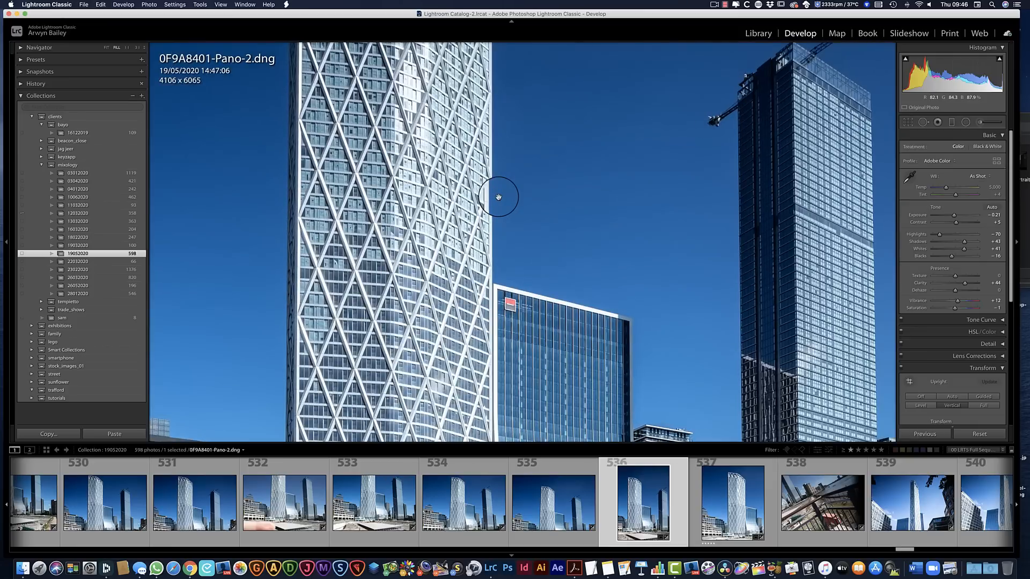
pyautogui.moveTo(543, 141); pyautogui.dragTo(550, 309)
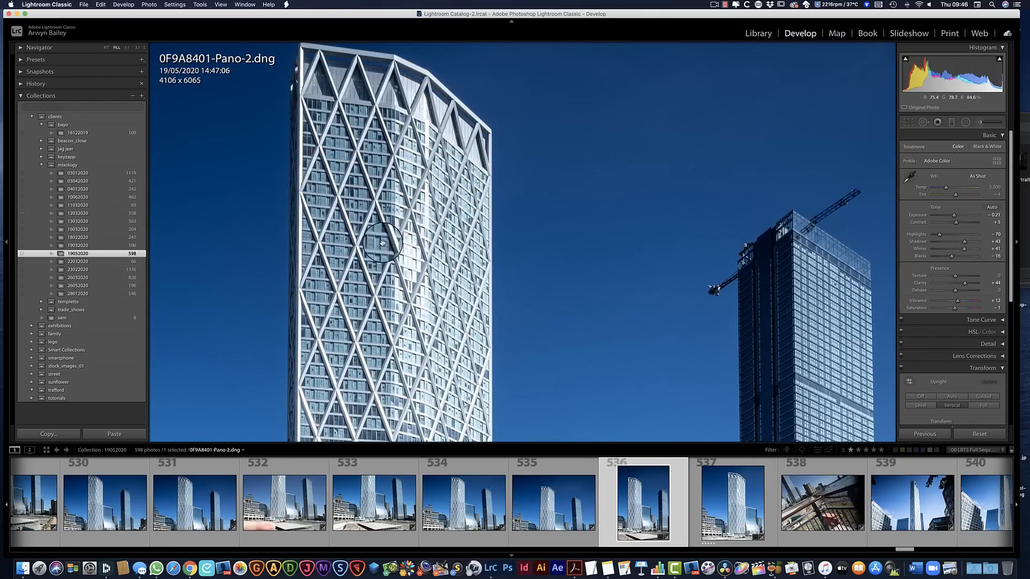
pyautogui.click(587, 226)
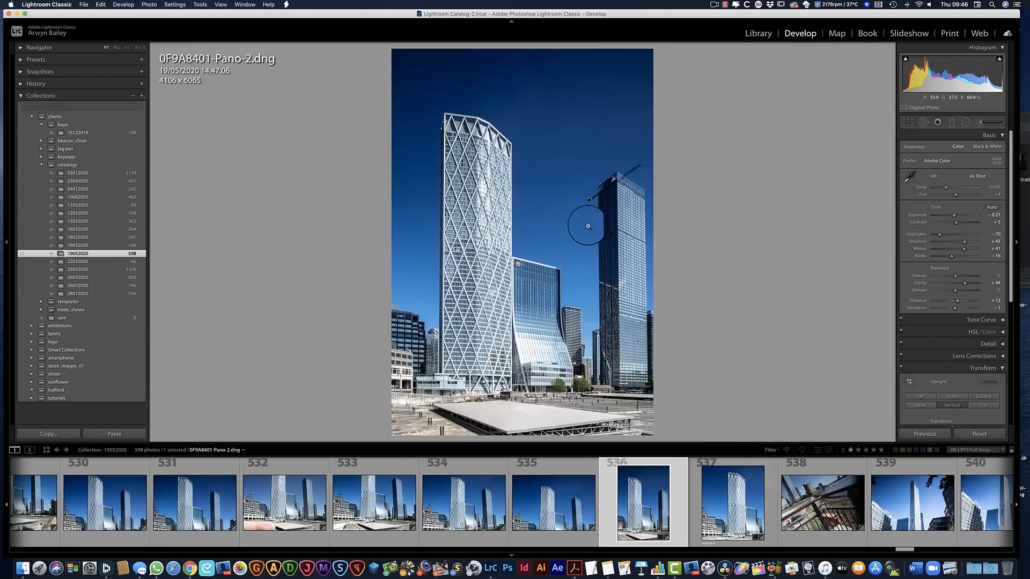
pyautogui.rightClick(652, 503)
pyautogui.moveTo(677, 513)
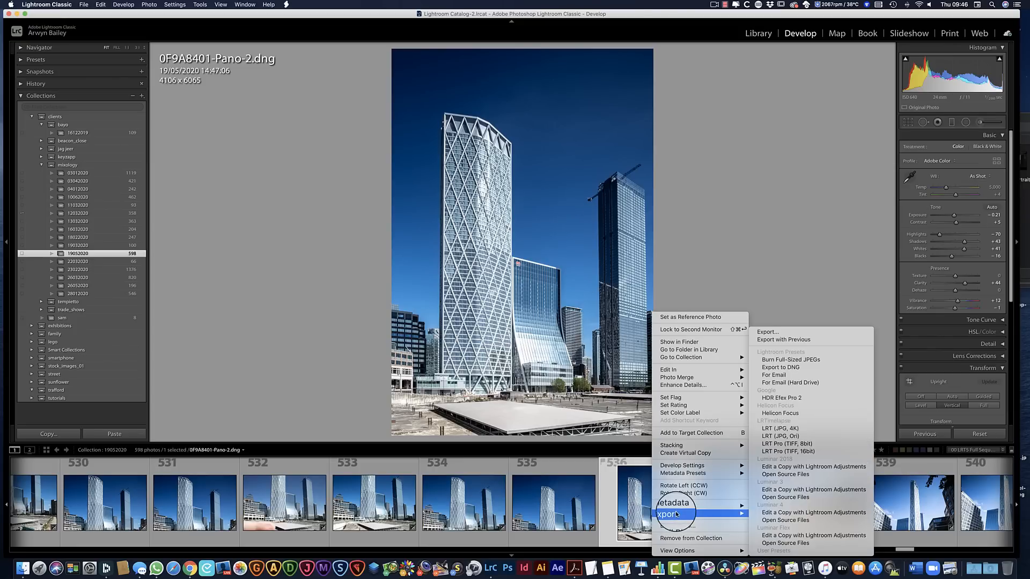
pyautogui.click(784, 333)
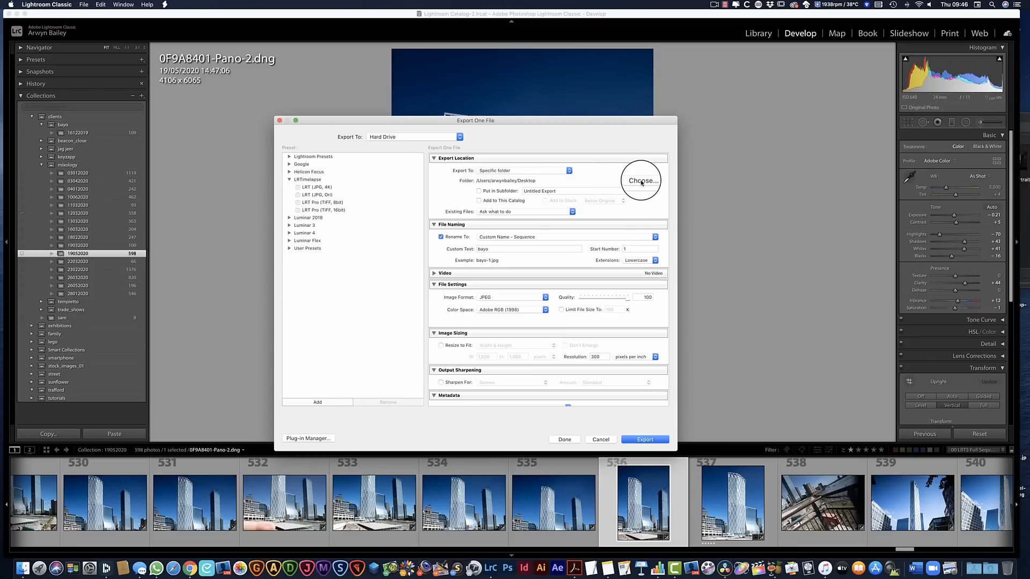
pyautogui.click(499, 250)
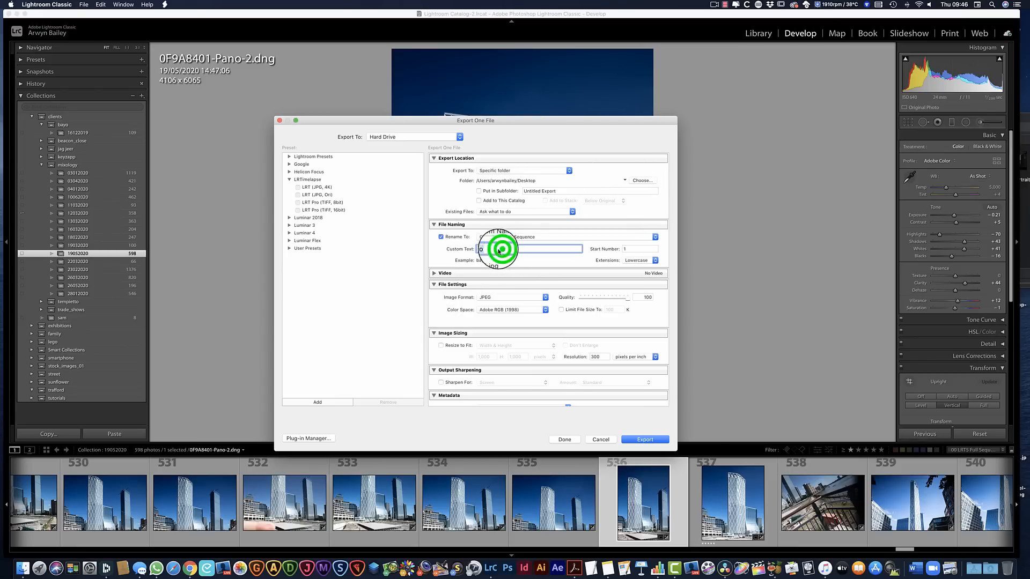
pyautogui.write('tower')
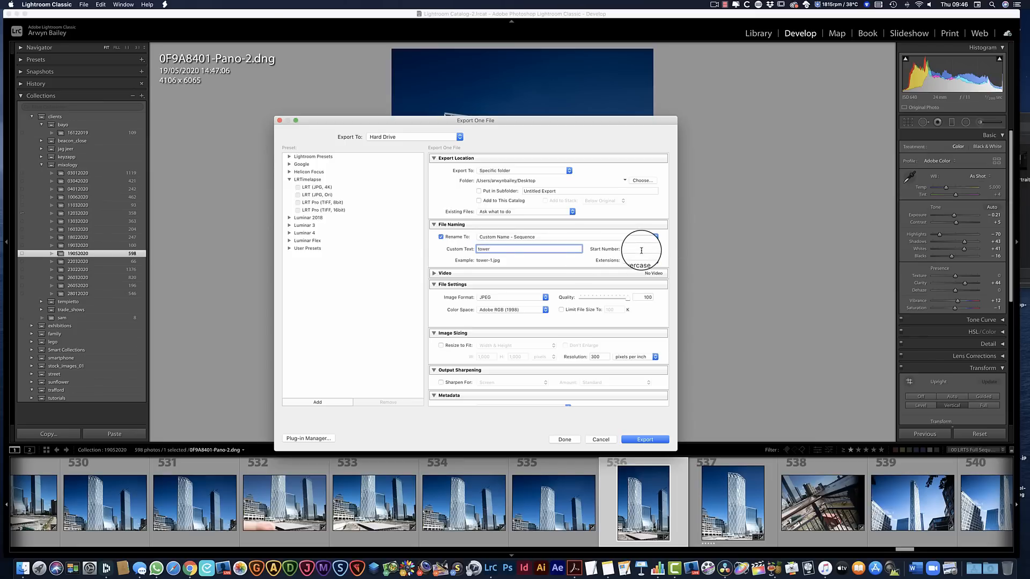
pyautogui.click(647, 440)
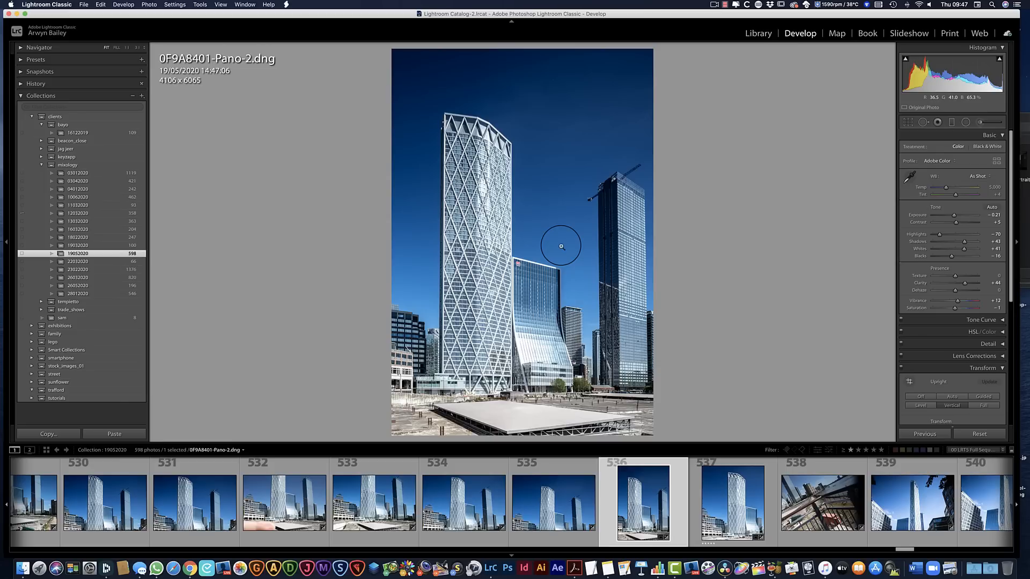
# Quit Lightroom Classic and open tower-1.jpg from the desktop in Topaz Sharpen AI
pyautogui.click(9, 13)
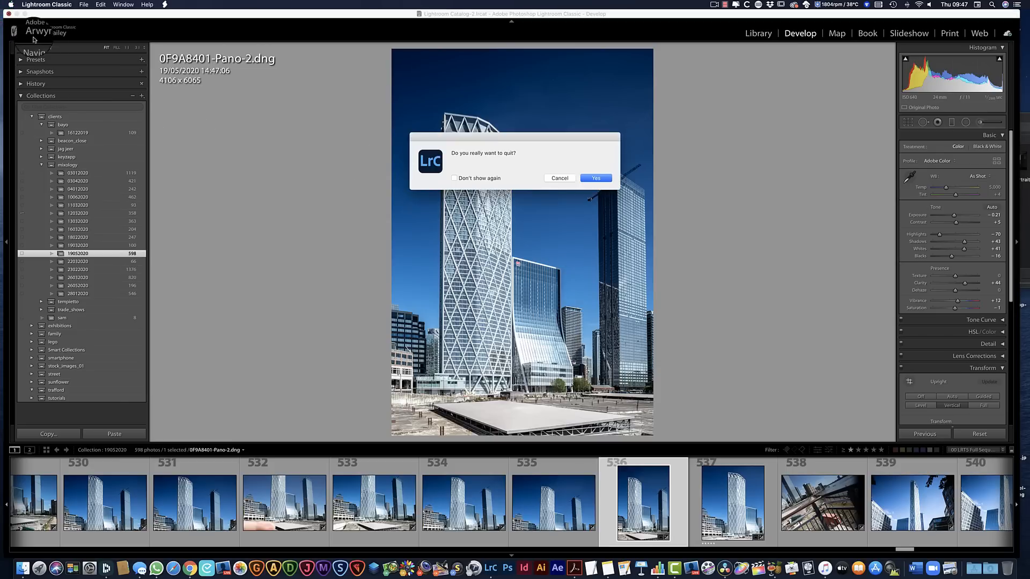
pyautogui.click(594, 179)
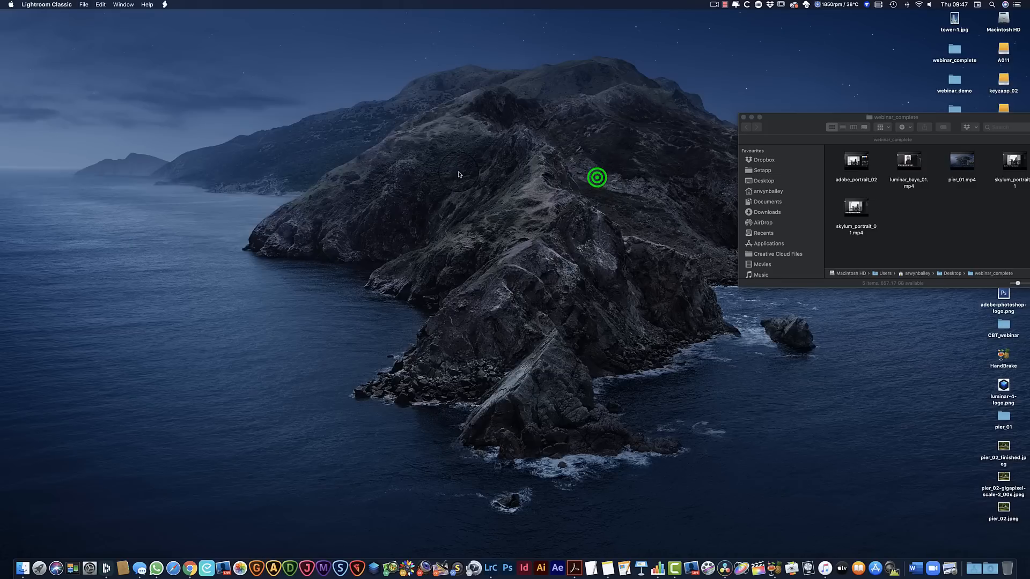
pyautogui.click(340, 566)
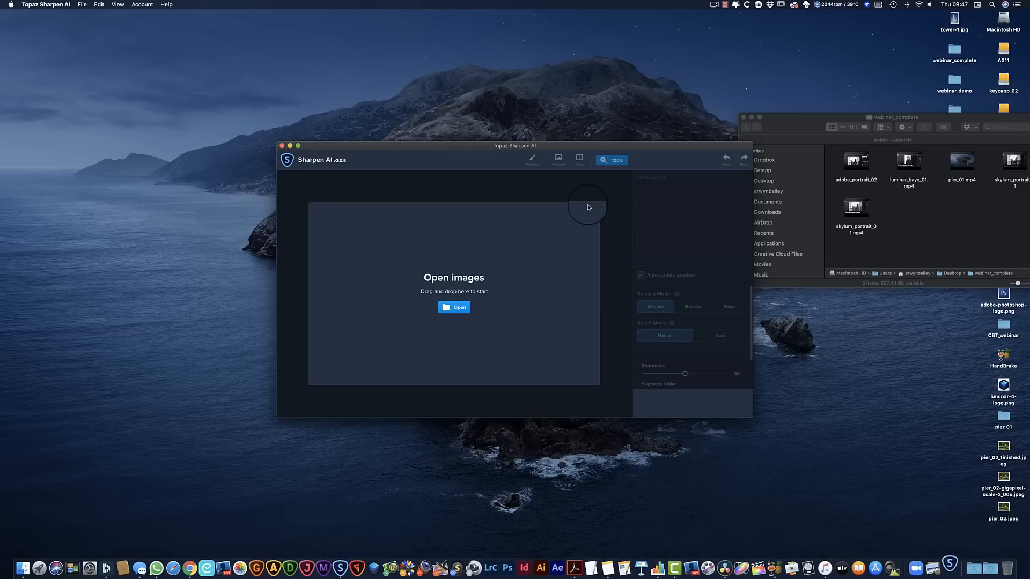
pyautogui.moveTo(688, 145); pyautogui.dragTo(595, 117)
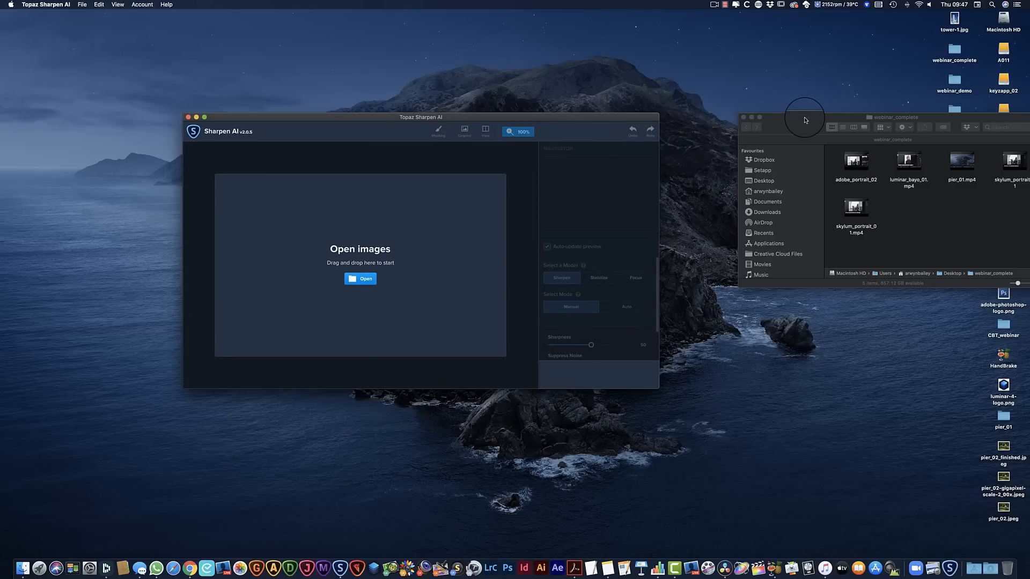
pyautogui.moveTo(956, 20); pyautogui.dragTo(369, 252)
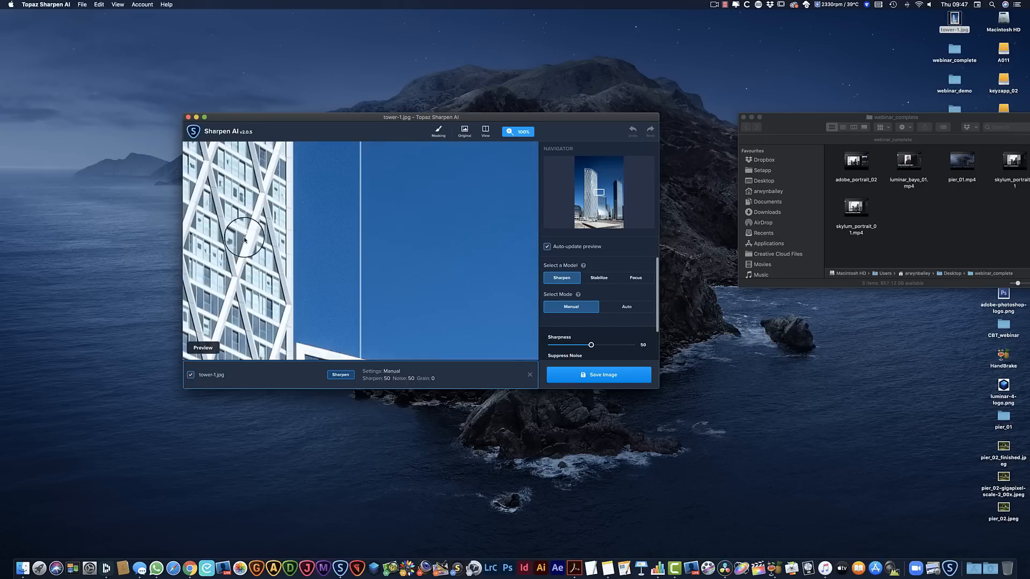
# Set the sharpness to 53 while previewing the tower's facade, and try the Stabilize and Focus models
pyautogui.moveTo(244, 239); pyautogui.dragTo(471, 503)
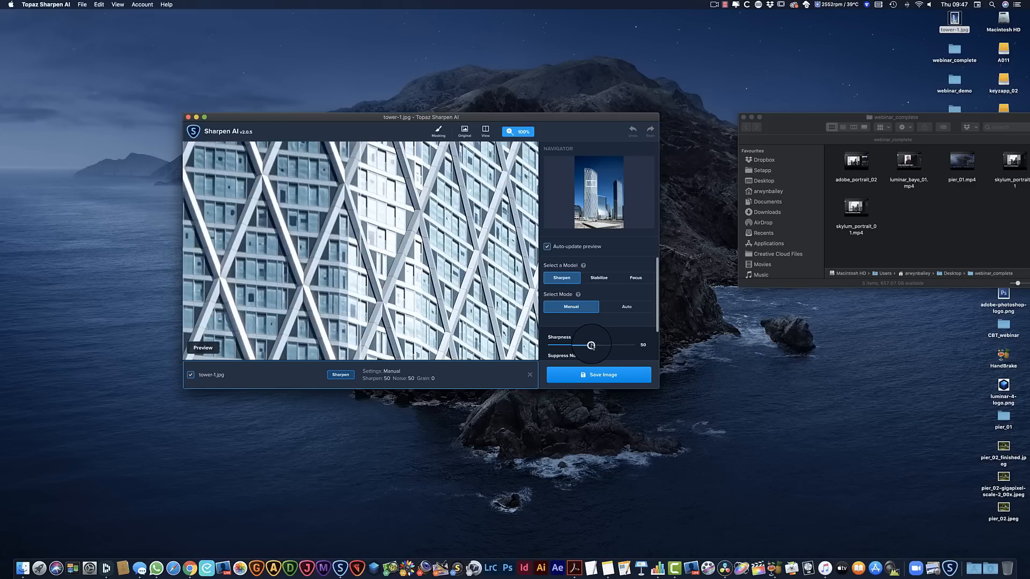
pyautogui.moveTo(591, 346)
pyautogui.mouseDown()
pyautogui.moveTo(631, 346)
pyautogui.moveTo(593, 346)
pyautogui.mouseUp()
pyautogui.click(602, 279)
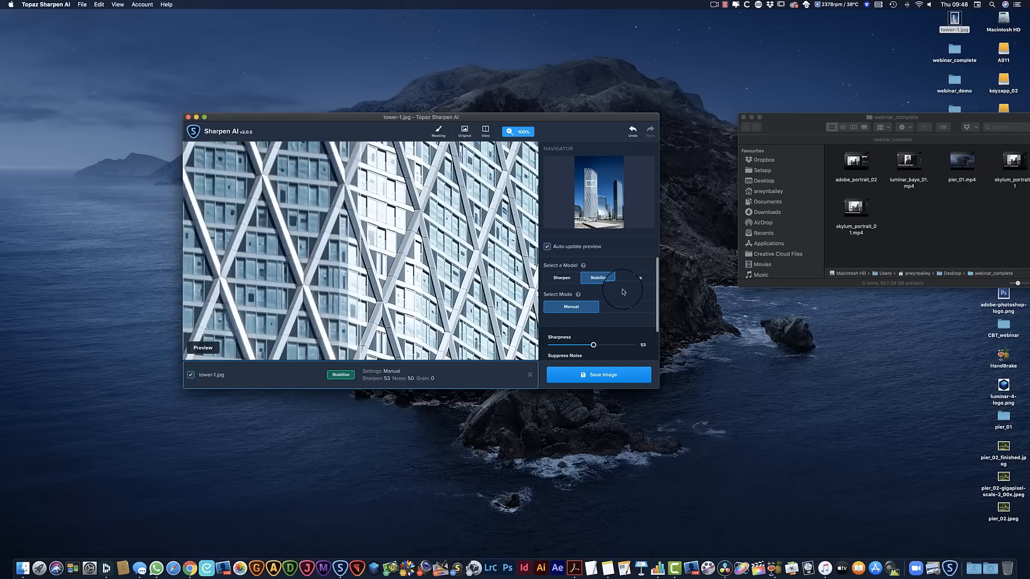
pyautogui.click(640, 278)
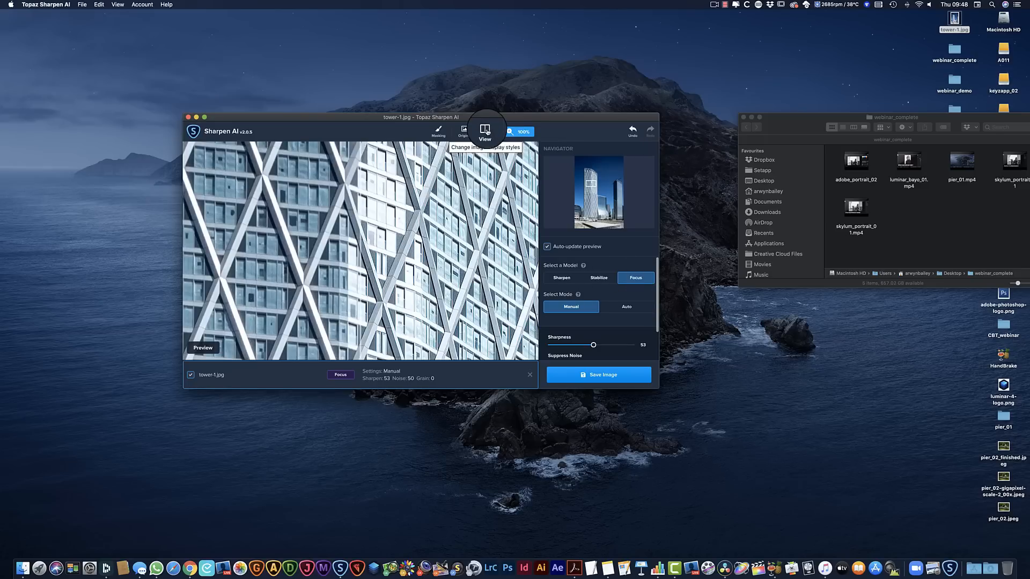
# Keep the single view with the Sharpen model selected, and enlarge the Sharpen AI window
pyautogui.click(486, 130)
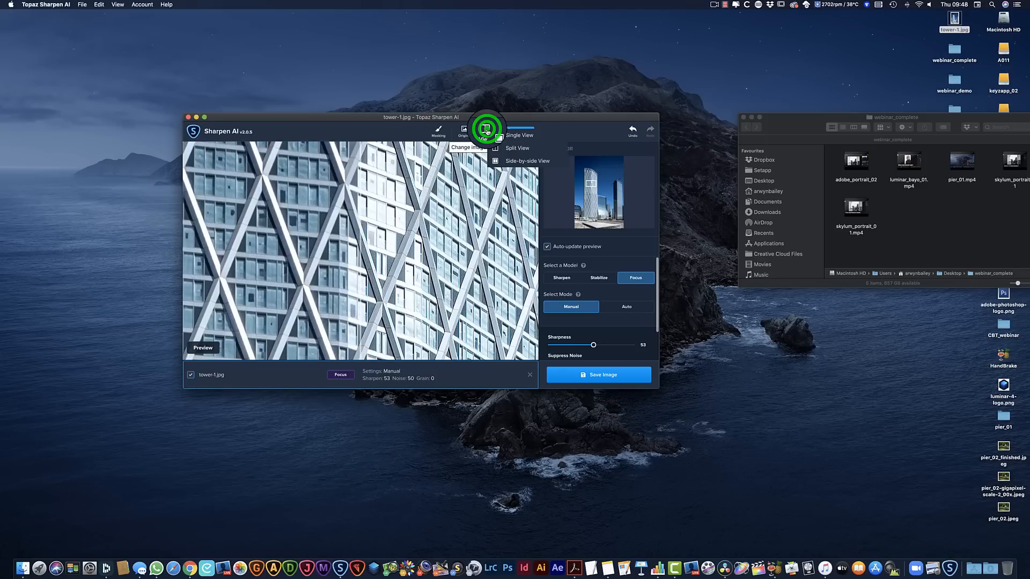
pyautogui.click(493, 135)
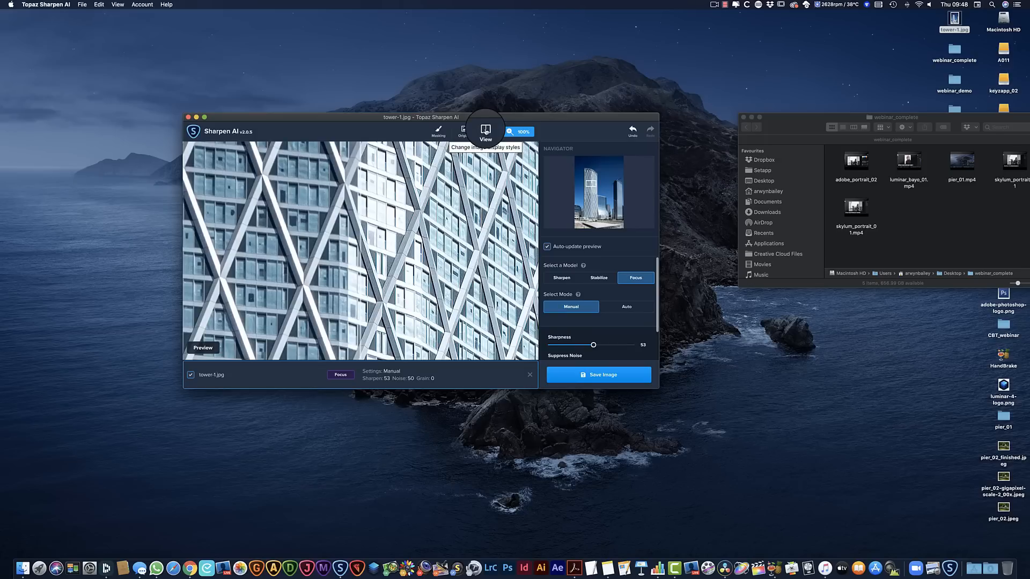
pyautogui.click(561, 279)
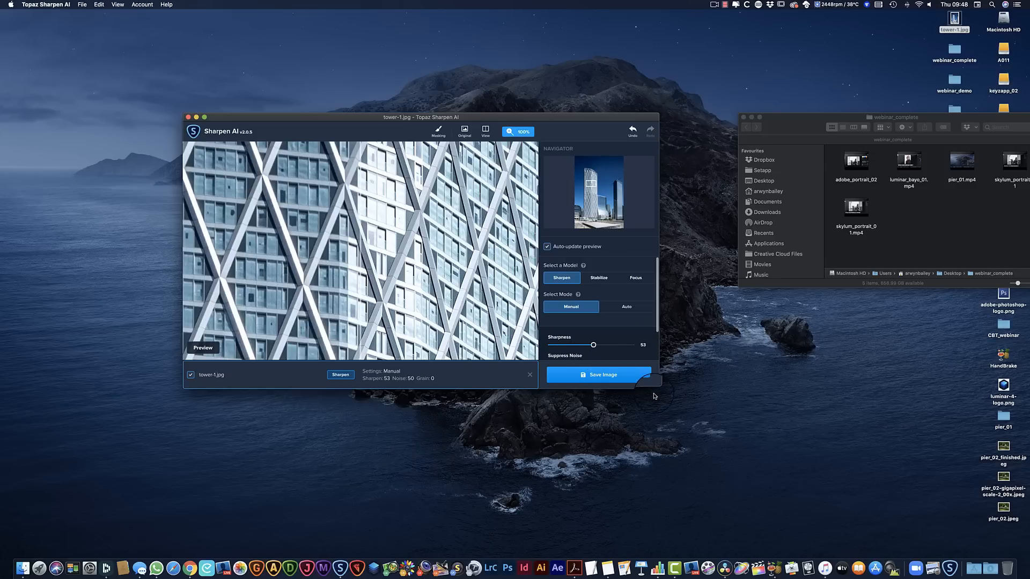
pyautogui.moveTo(656, 386); pyautogui.dragTo(777, 523)
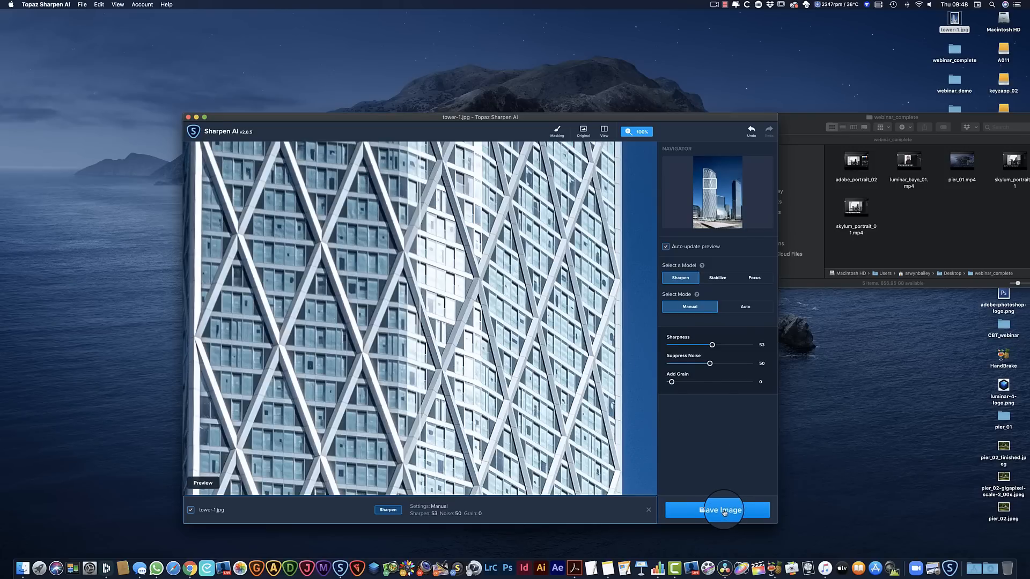
# Set Suppress Noise to 62, preview the tower's upper section, and choose the split view for comparison
pyautogui.moveTo(710, 364); pyautogui.dragTo(720, 364)
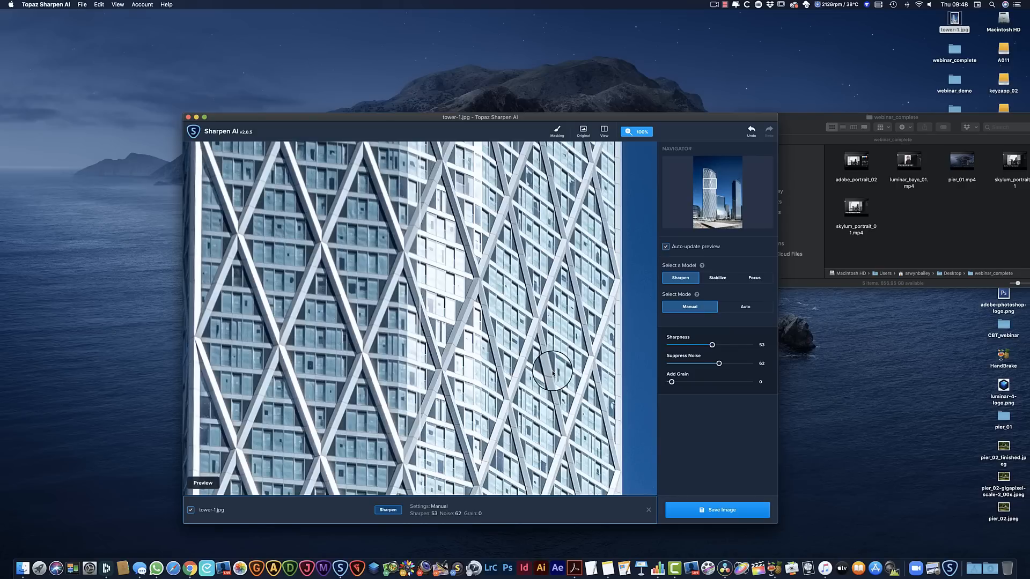
pyautogui.click(709, 185)
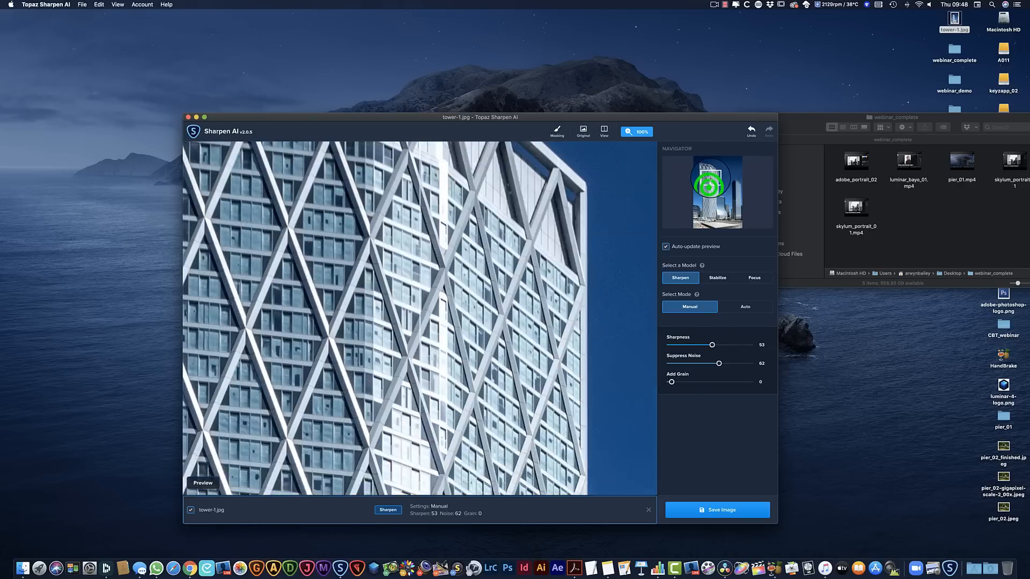
pyautogui.moveTo(709, 185); pyautogui.dragTo(710, 176)
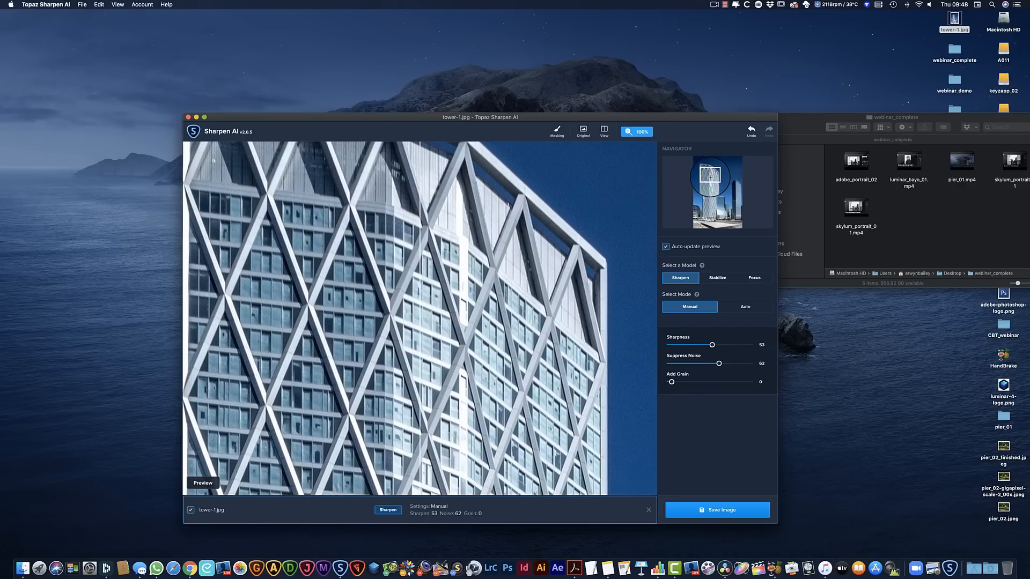
pyautogui.click(603, 133)
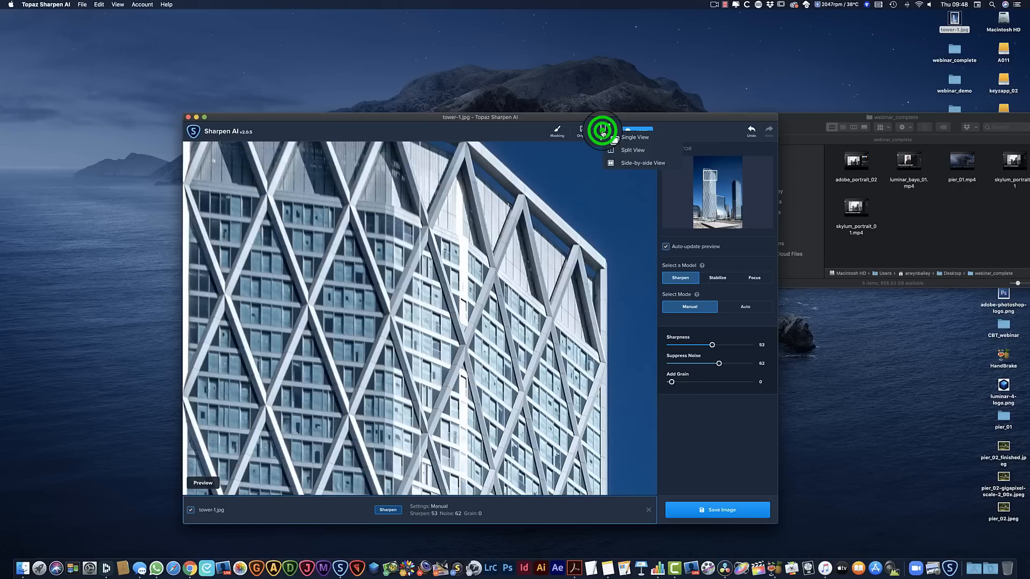
pyautogui.click(634, 151)
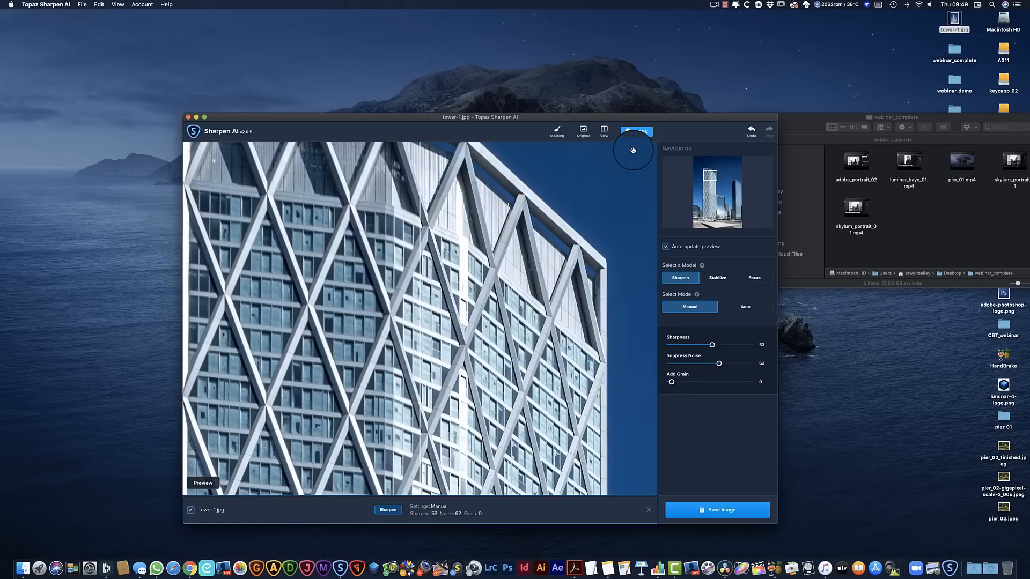
# Preview the facade lower down and save the sharpened tower image as a maximum-quality JPG in the source directory
pyautogui.moveTo(708, 173)
pyautogui.mouseDown()
pyautogui.moveTo(708, 216)
pyautogui.moveTo(710, 188)
pyautogui.mouseUp()
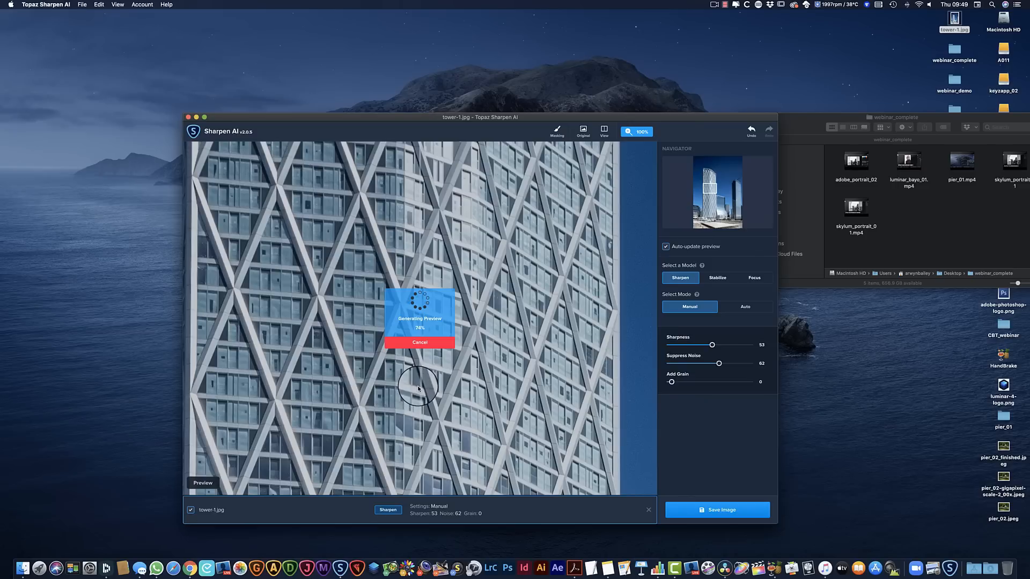
pyautogui.moveTo(419, 387); pyautogui.dragTo(296, 398)
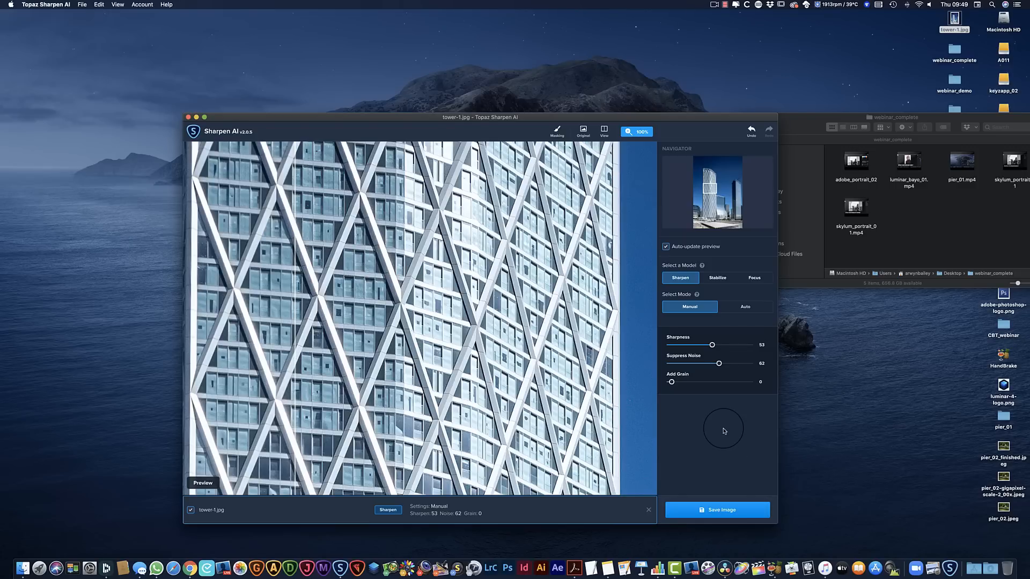
pyautogui.click(727, 509)
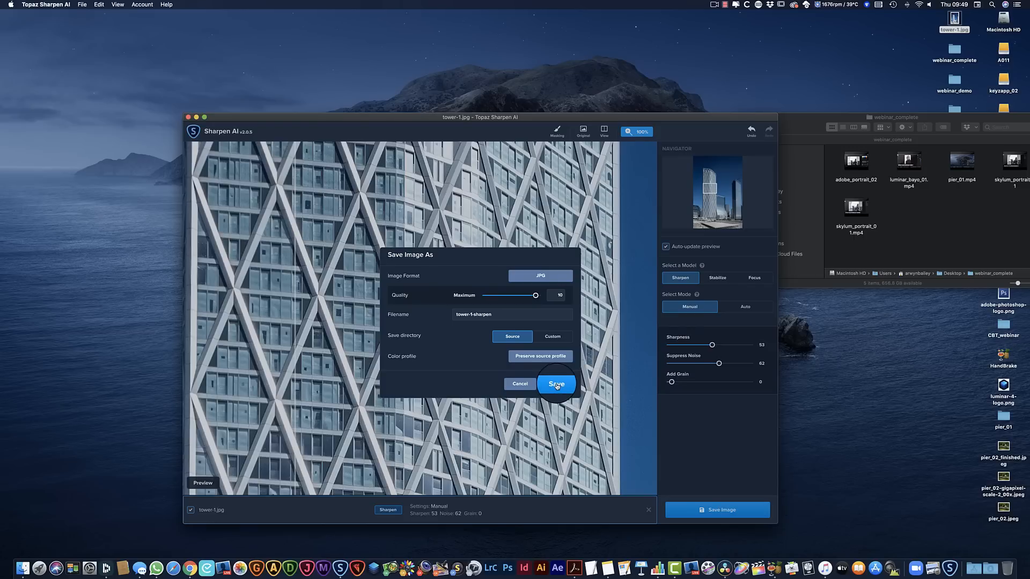
pyautogui.click(556, 385)
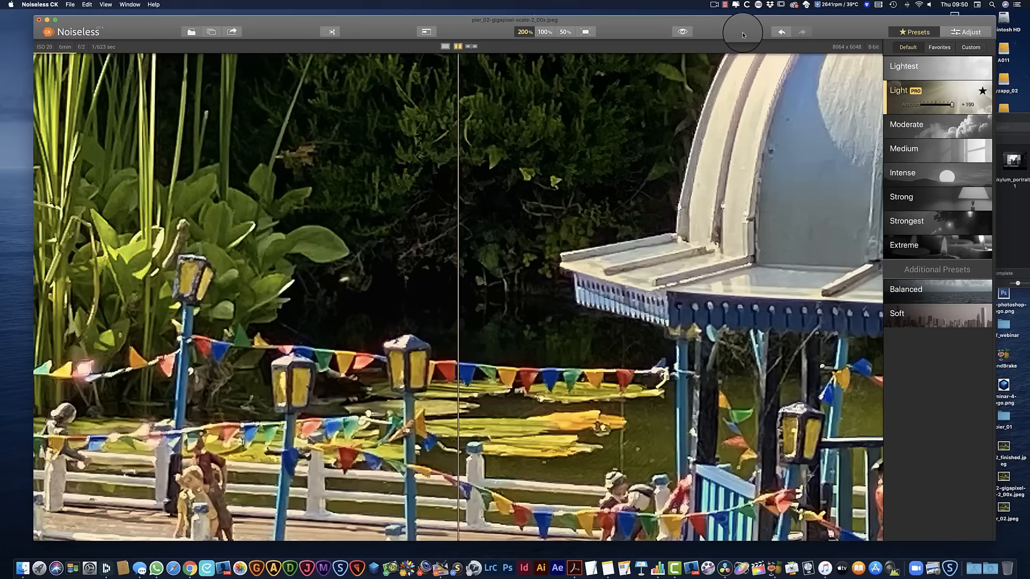
# Switch to Noiseless CK and open tower-1-sharpen-sharpen.jpg from the Desktop in place of the pier image
pyautogui.moveTo(743, 35); pyautogui.dragTo(715, 26)
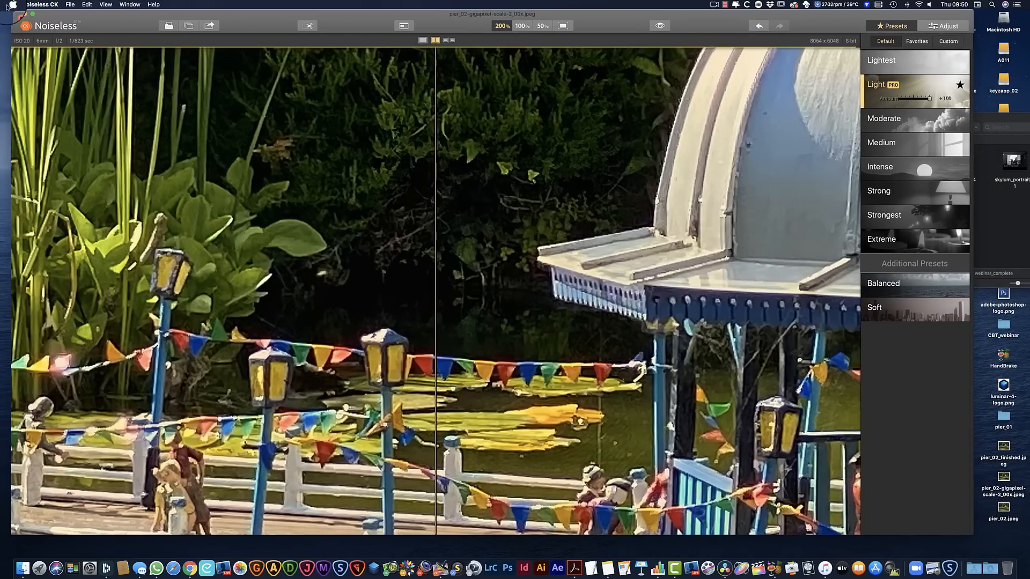
pyautogui.click(70, 5)
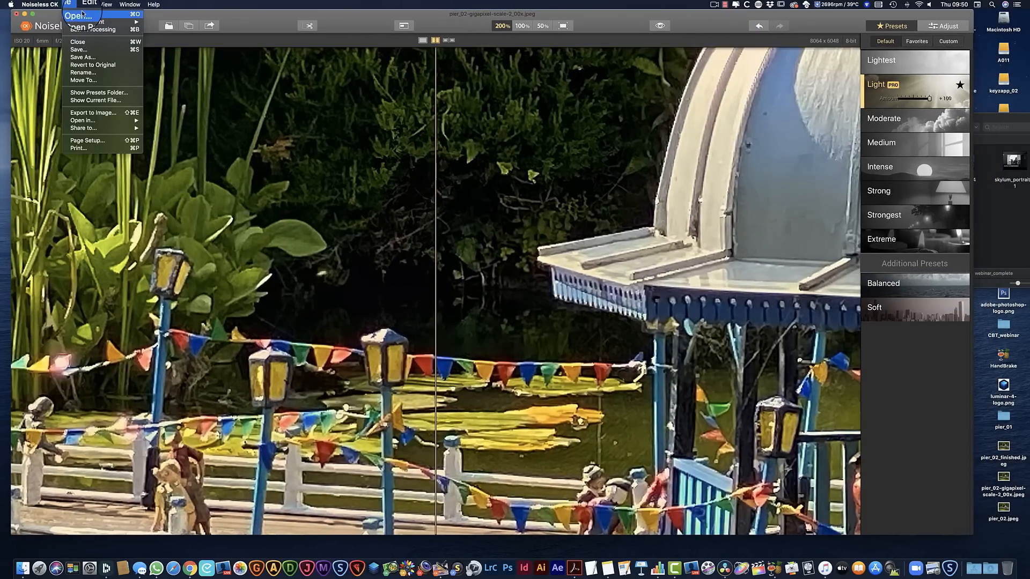
pyautogui.click(83, 14)
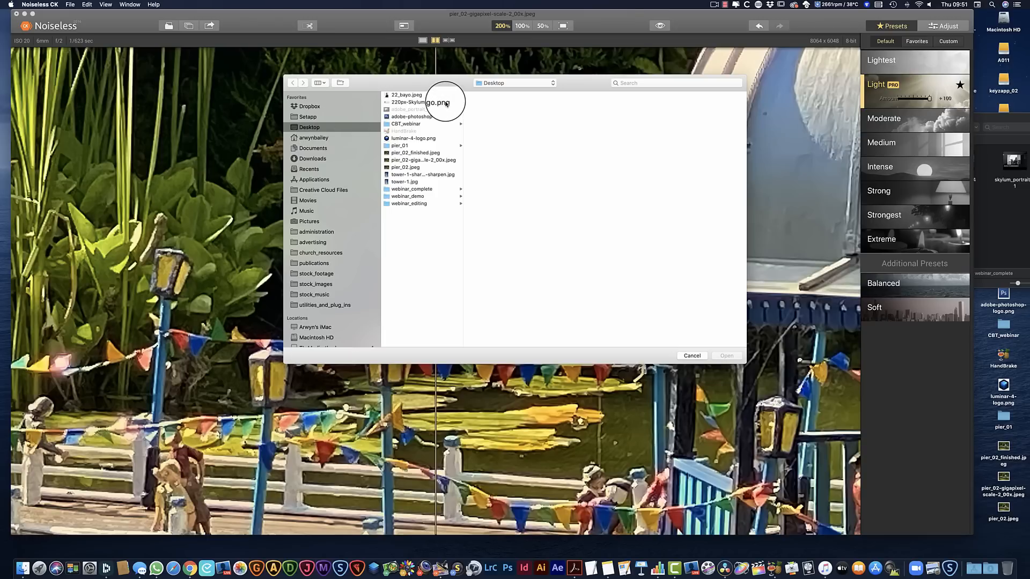
pyautogui.click(452, 175)
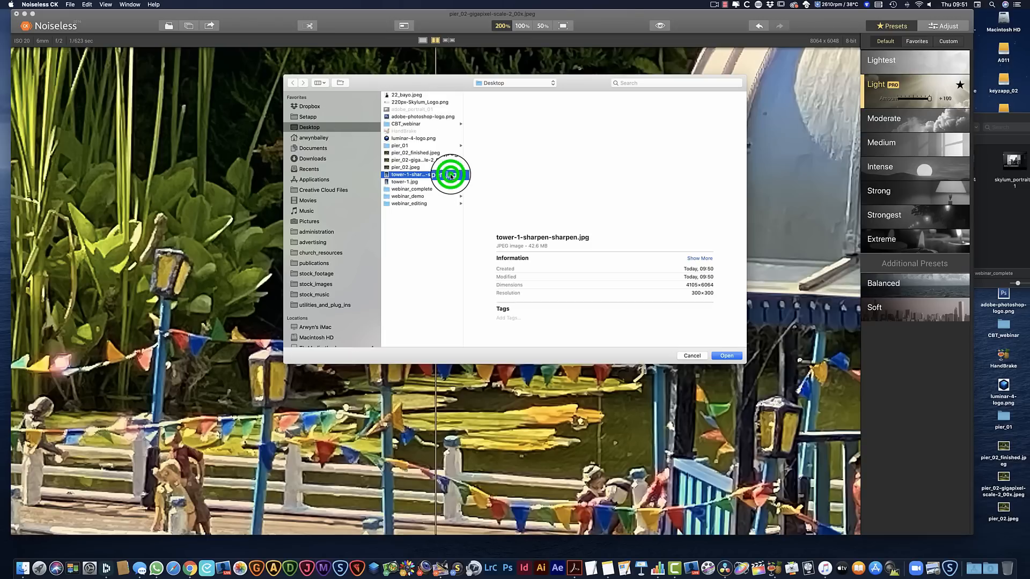
pyautogui.click(727, 356)
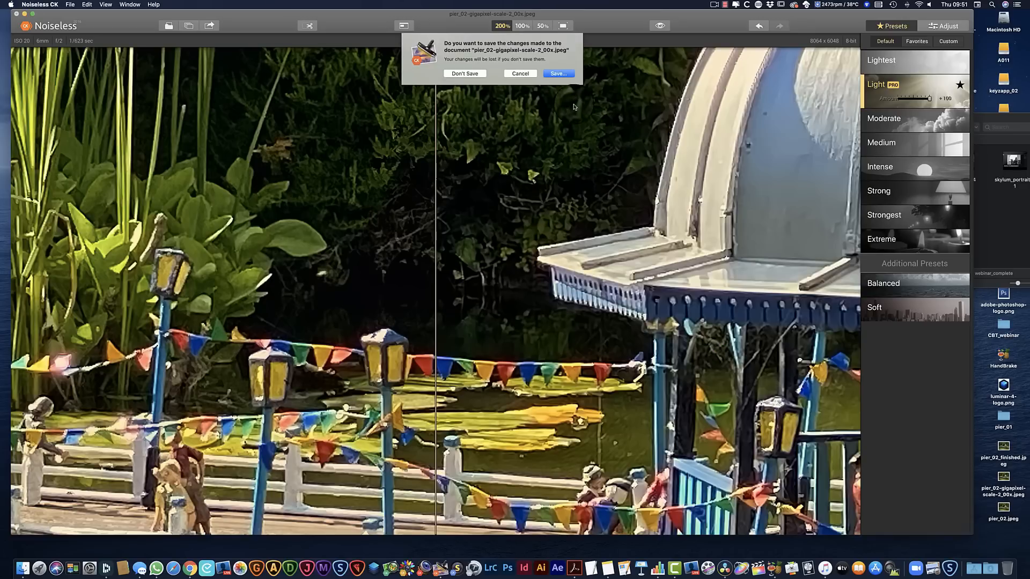
pyautogui.click(547, 75)
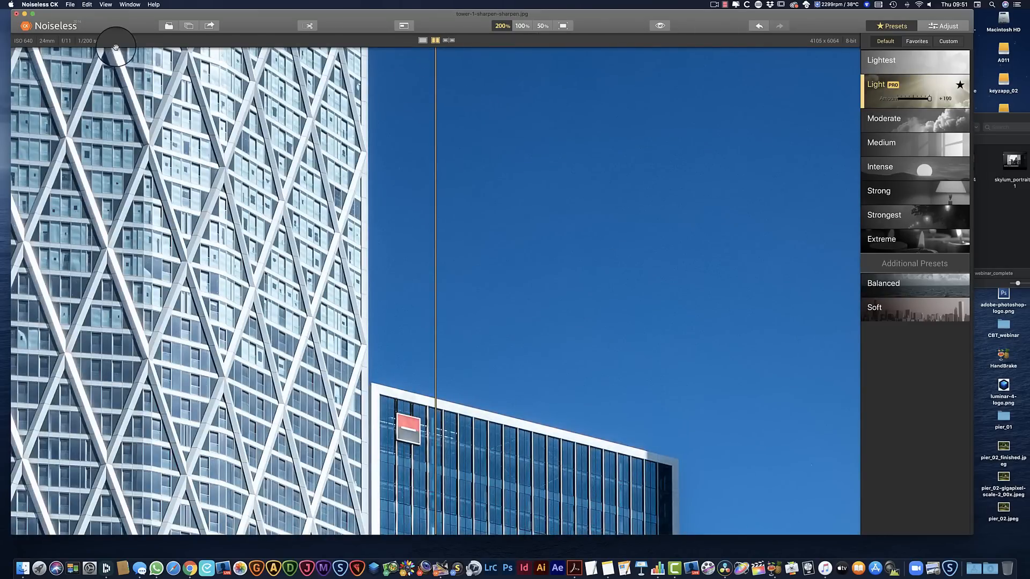
# Compare the Medium and Intense noise reduction presets on the tower's facade, and apply the Strong preset
pyautogui.click(68, 4)
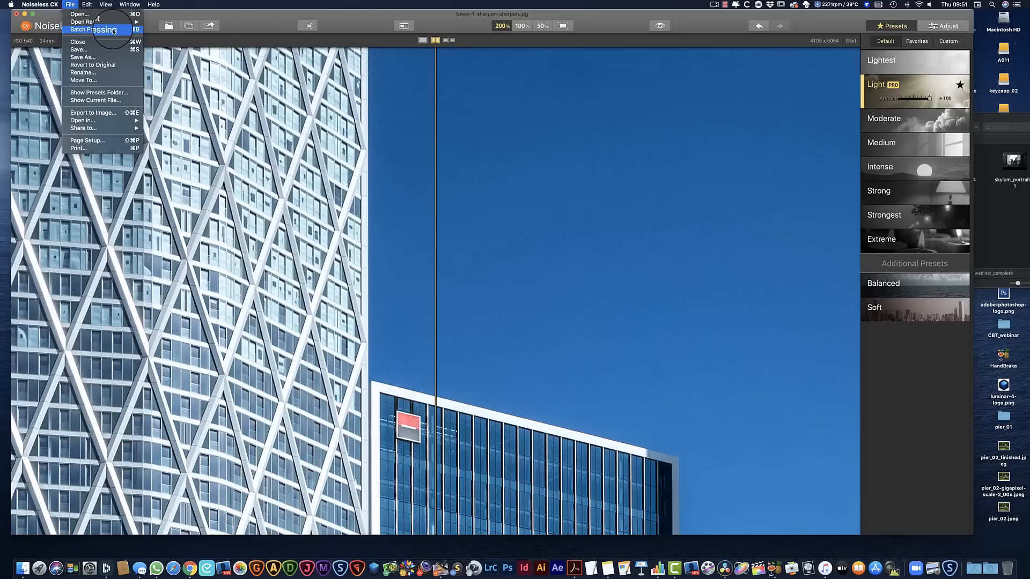
pyautogui.click(438, 20)
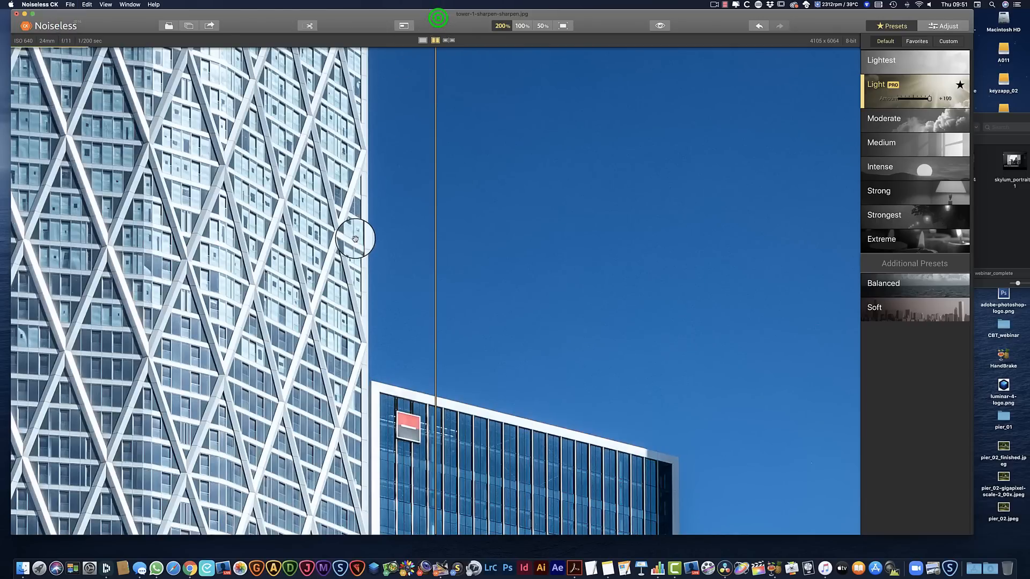
pyautogui.click(276, 233)
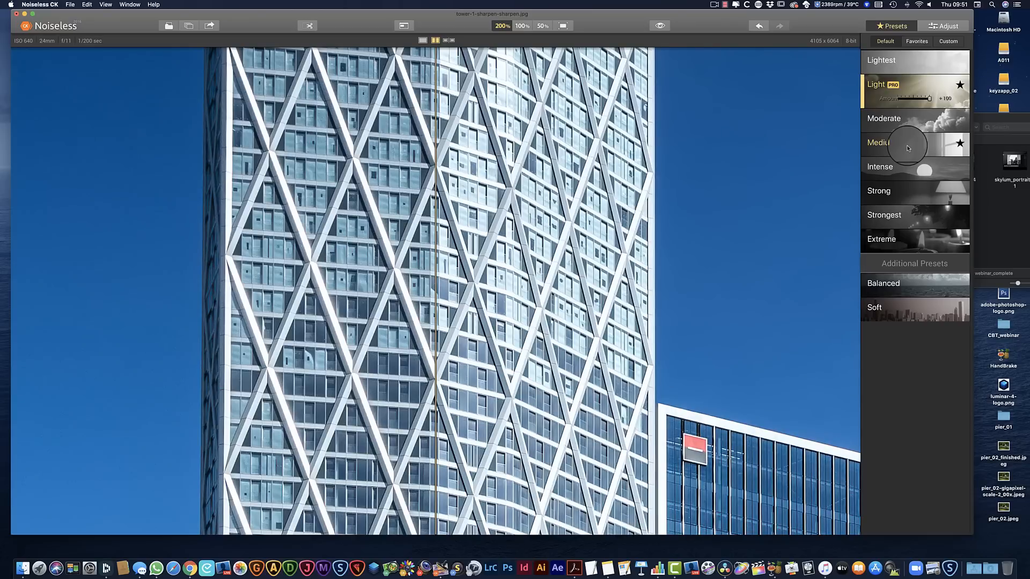
pyautogui.click(909, 145)
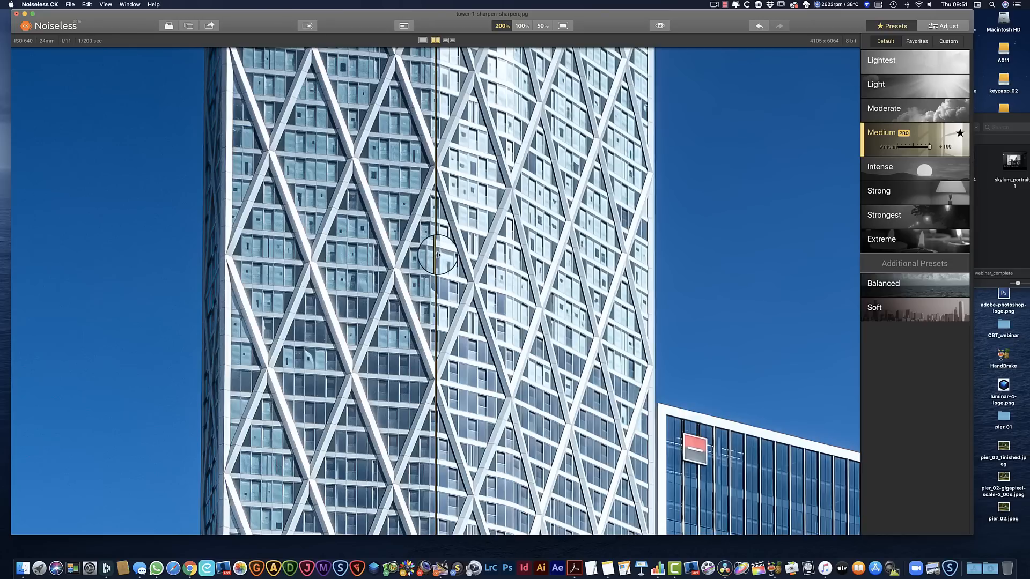
pyautogui.moveTo(436, 256); pyautogui.dragTo(454, 269)
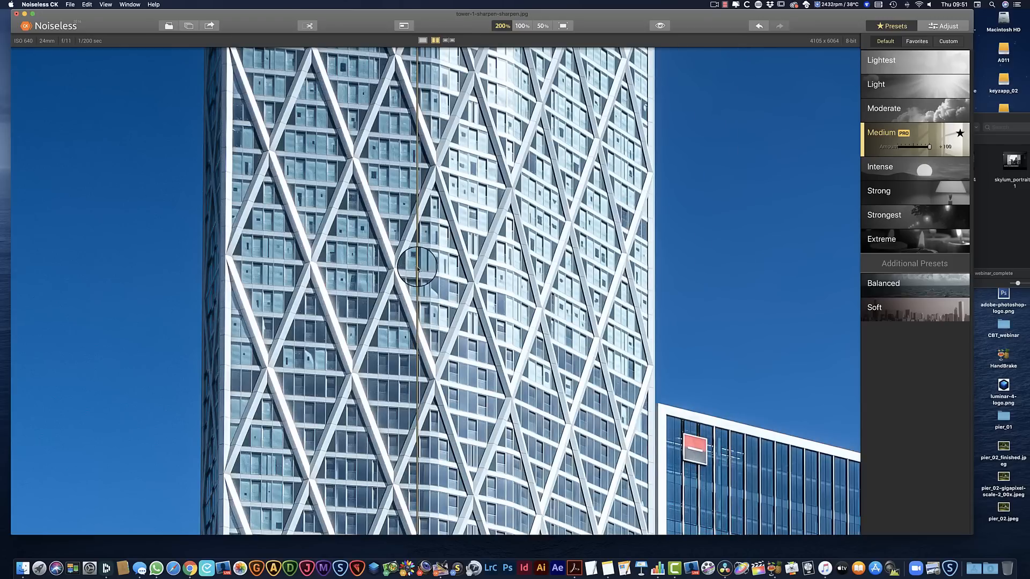
pyautogui.click(885, 170)
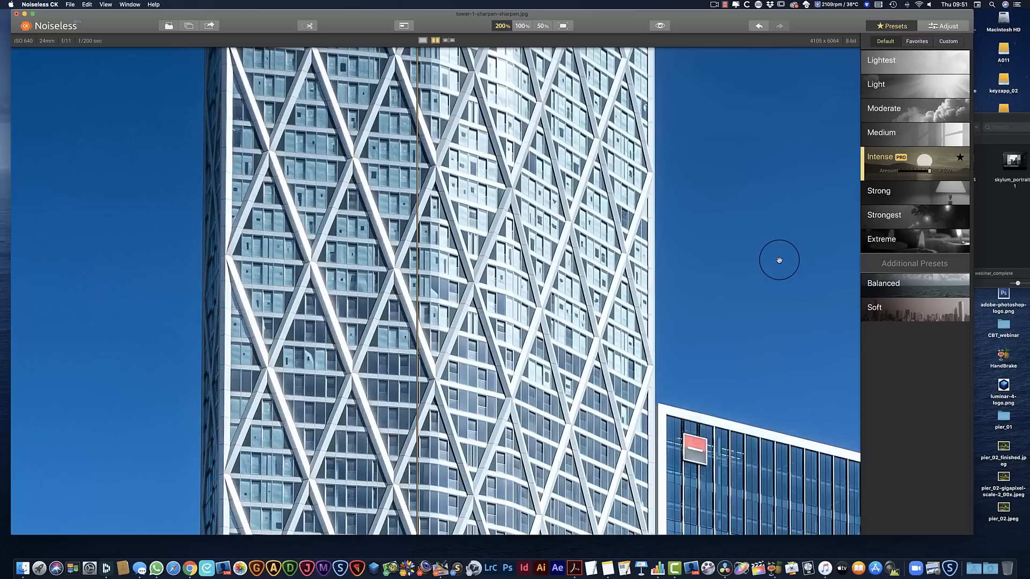
pyautogui.click(913, 198)
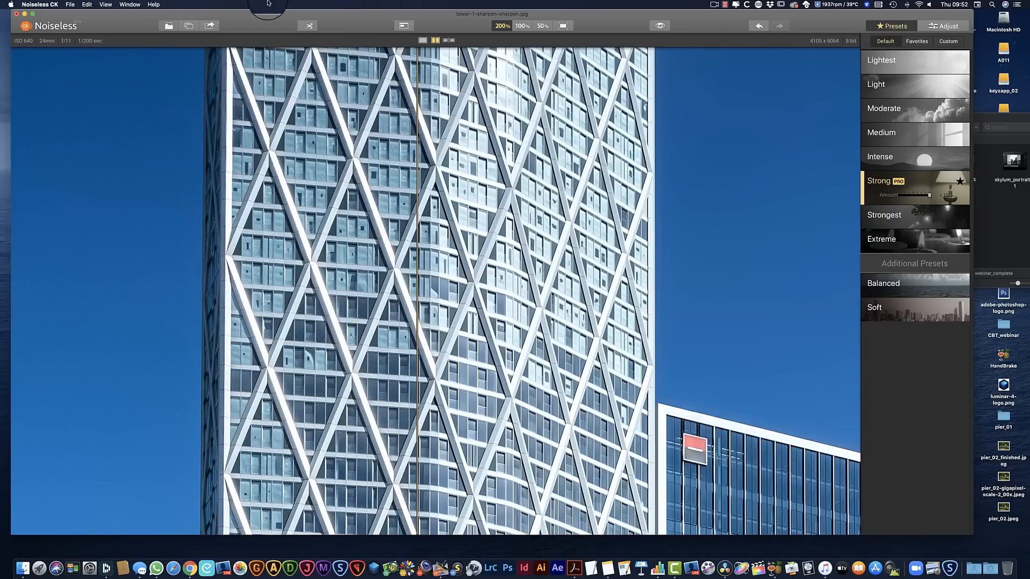
pyautogui.click(69, 4)
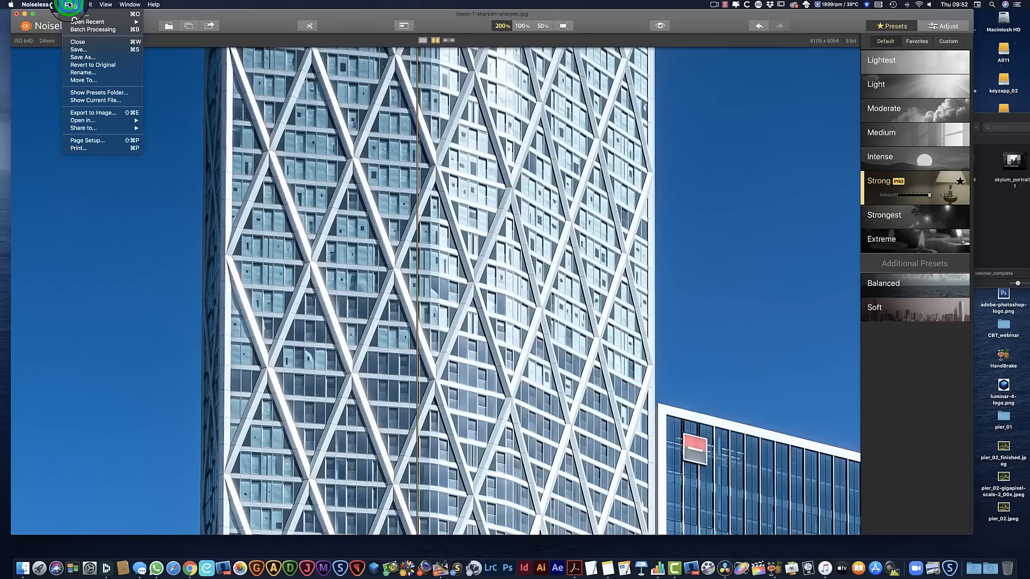
pyautogui.click(83, 57)
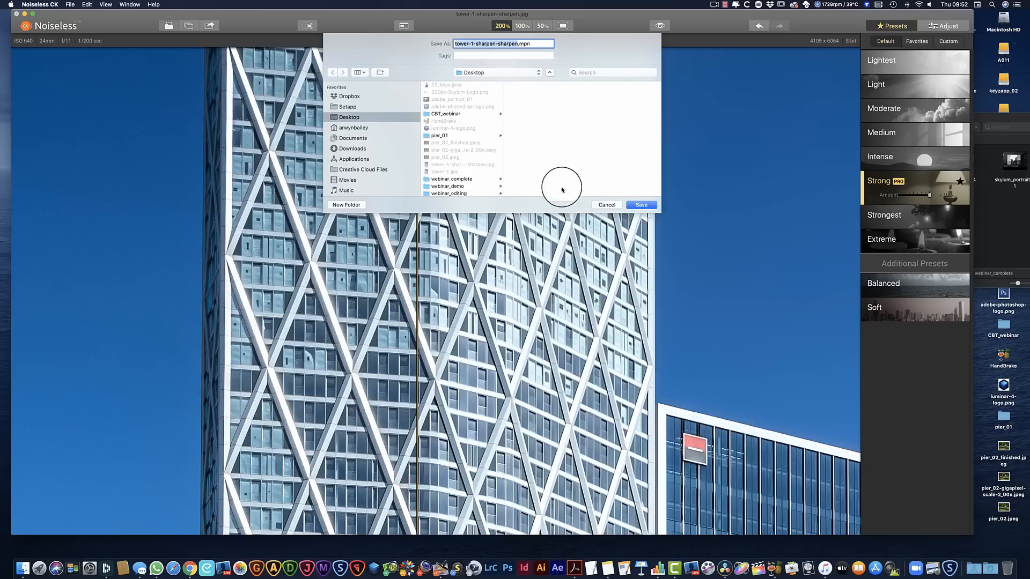
pyautogui.click(607, 205)
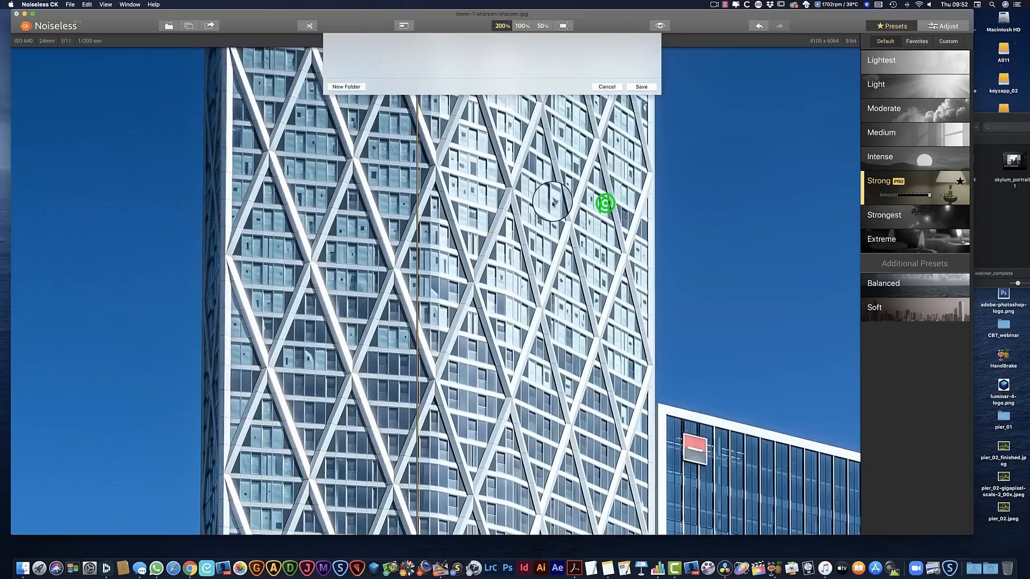
# Export the denoised tower image to the Desktop as an Adobe RGB JPEG named tower-finished, with quality at its highest
pyautogui.click(69, 4)
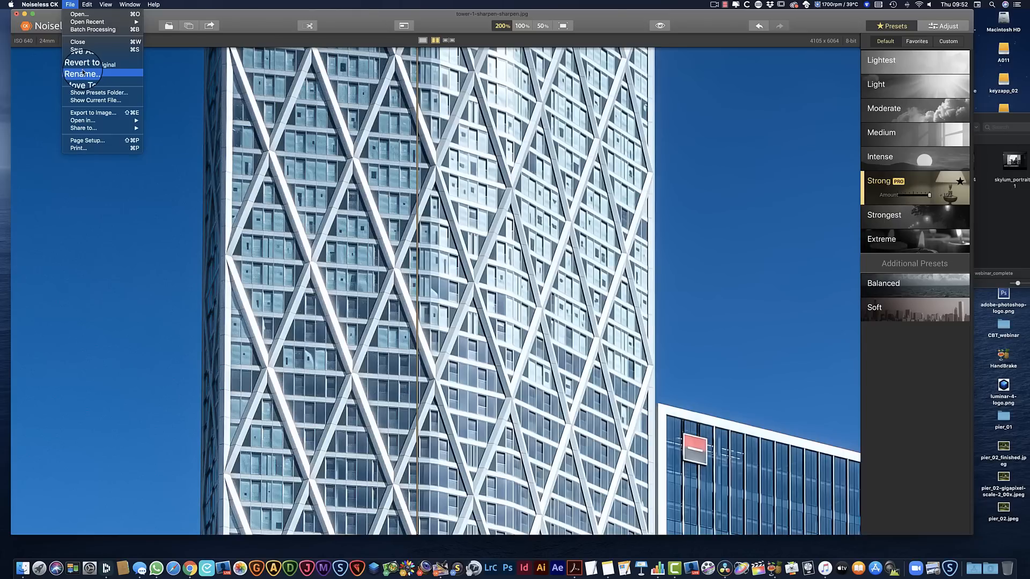
pyautogui.click(107, 112)
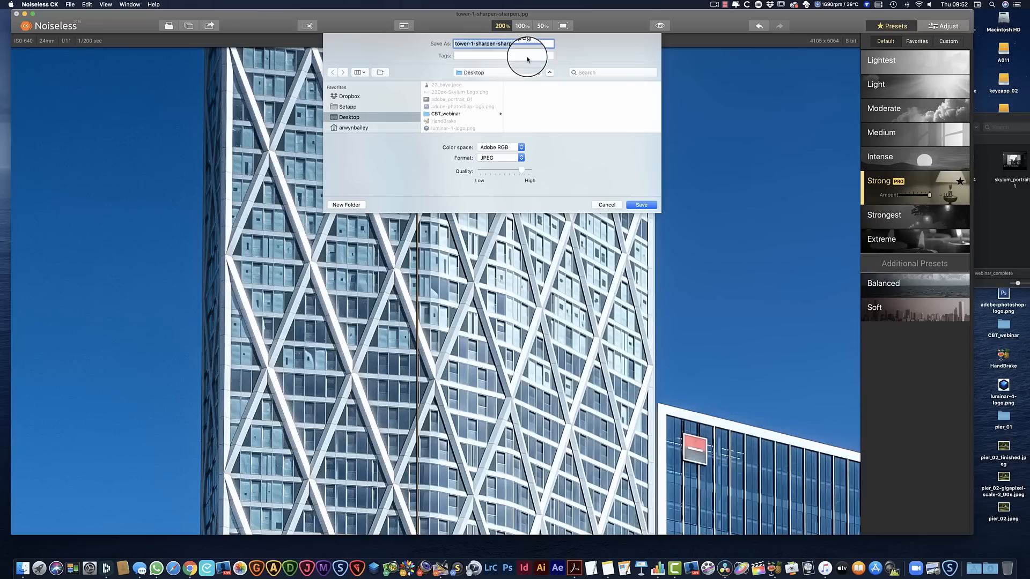
pyautogui.click(520, 169)
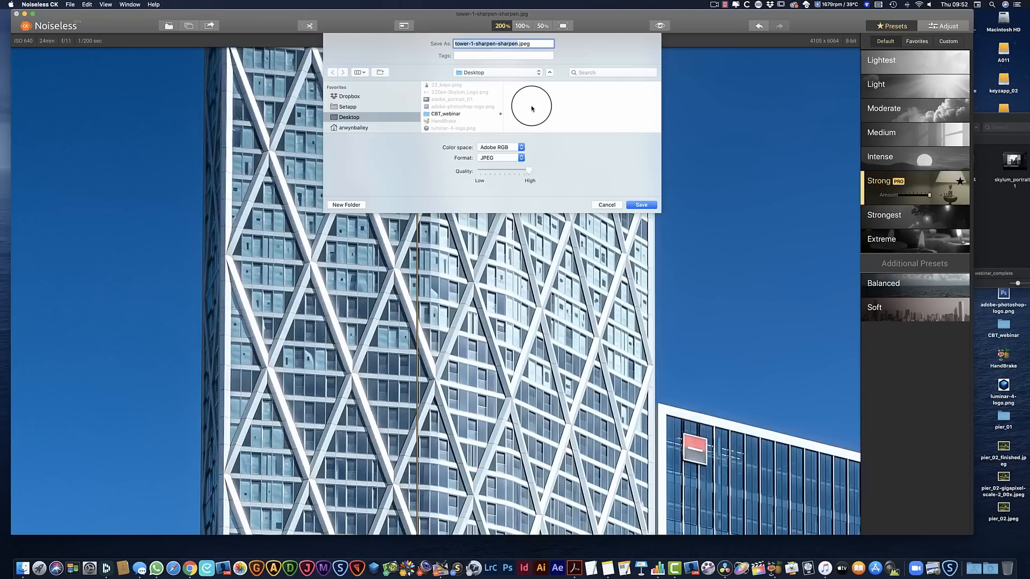
pyautogui.click(485, 44)
pyautogui.moveTo(475, 43); pyautogui.dragTo(517, 43)
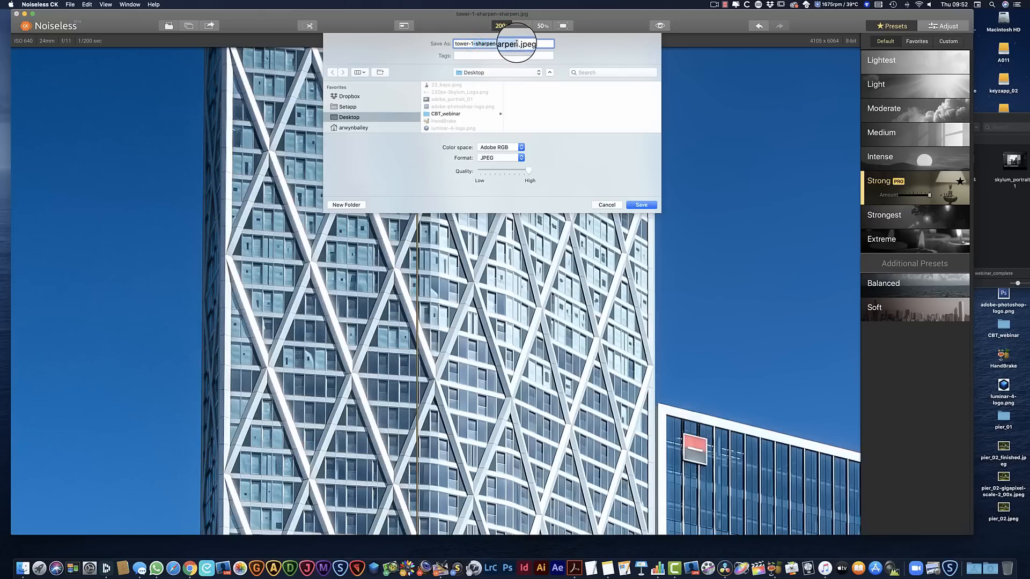
pyautogui.press('BackSpace')
pyautogui.write('finish')
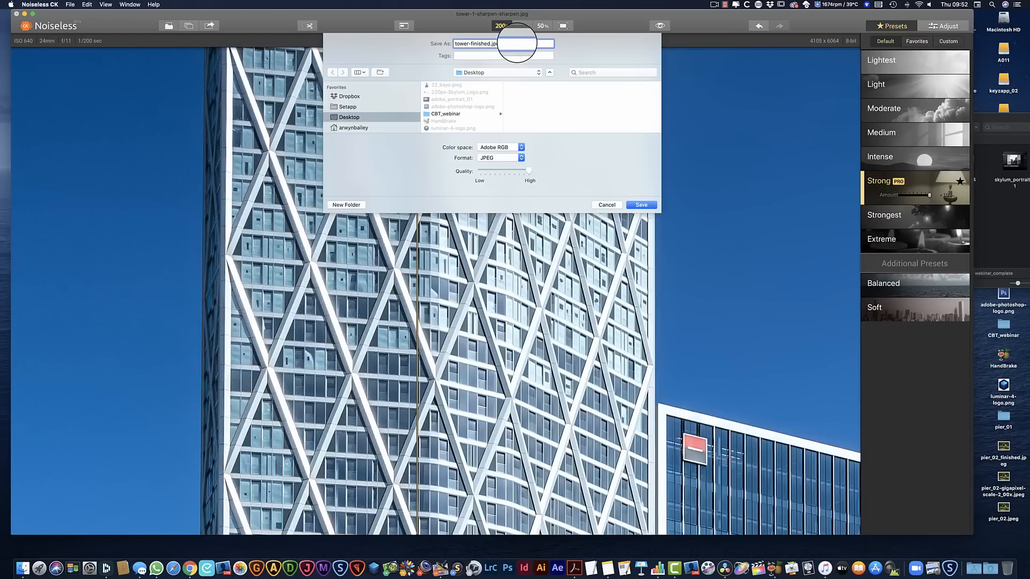
pyautogui.click(643, 206)
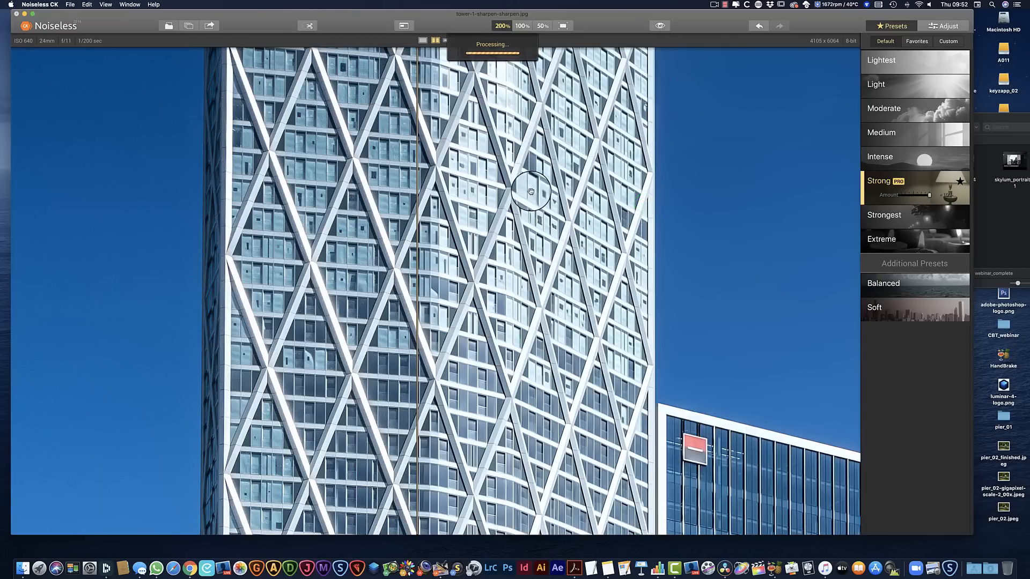
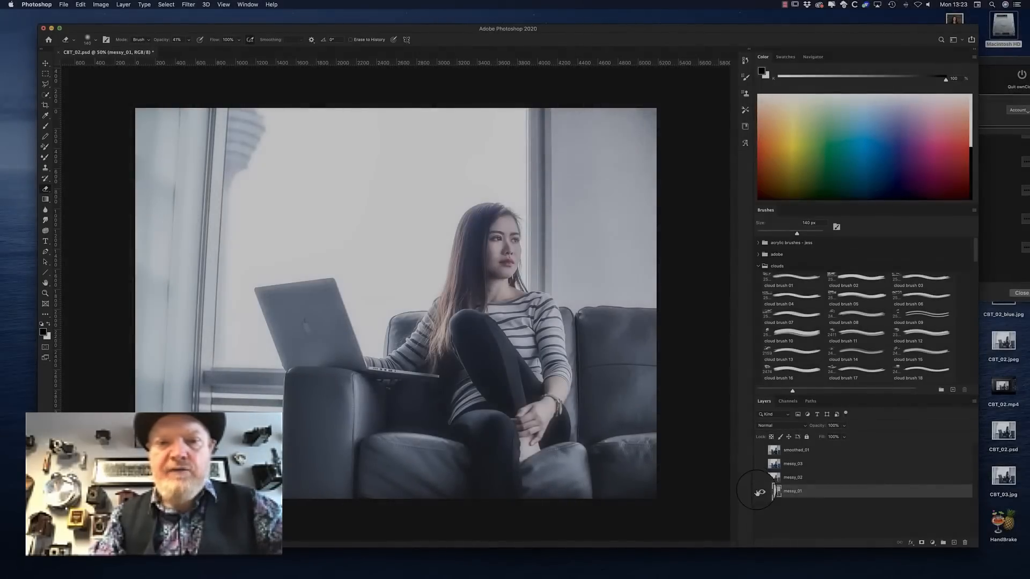
# Compare the messy_01, messy_02 and messy_03 layers one at a time, then show and select only smoothed_01
pyautogui.click(760, 490)
pyautogui.click(760, 477)
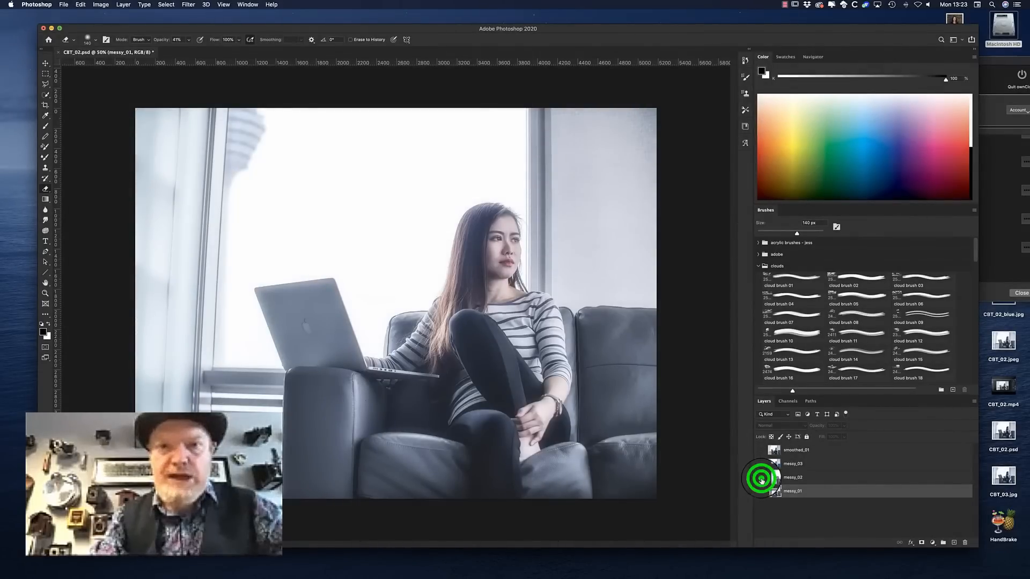
pyautogui.click(761, 479)
pyautogui.click(760, 464)
pyautogui.click(792, 463)
pyautogui.click(760, 464)
pyautogui.click(760, 450)
pyautogui.click(796, 450)
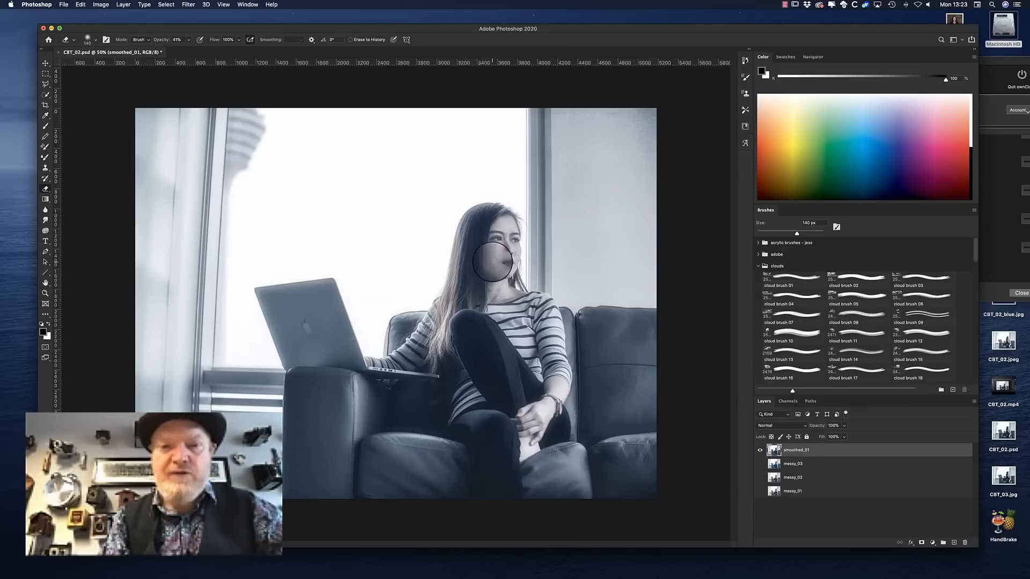
# Compare the smoothed_01 layer with messy_01 by switching their visibility
pyautogui.click(760, 490)
pyautogui.click(760, 450)
pyautogui.click(760, 451)
pyautogui.click(760, 450)
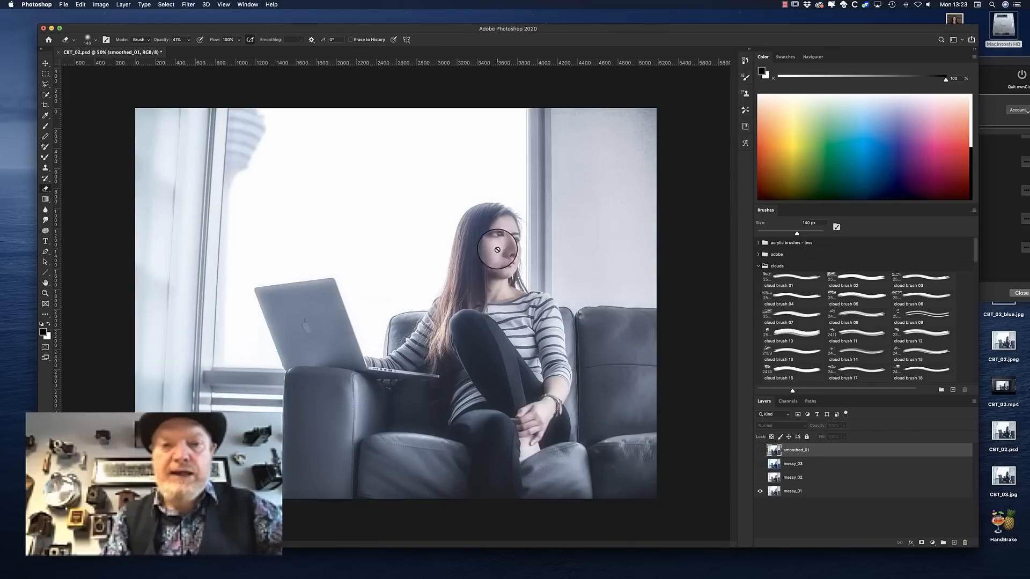
pyautogui.click(760, 450)
pyautogui.click(760, 490)
# Duplicate the smoothed_01 layer and name the copy B&W_01
pyautogui.rightClick(799, 452)
pyautogui.click(823, 269)
pyautogui.click(583, 246)
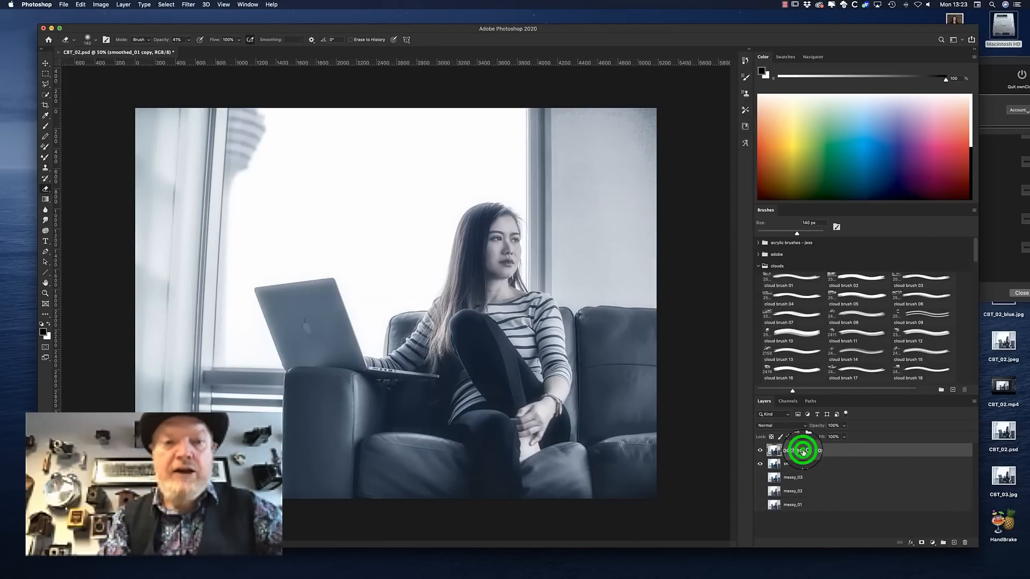
pyautogui.click(803, 450)
pyautogui.write('B&W_01')
pyautogui.press('Return')
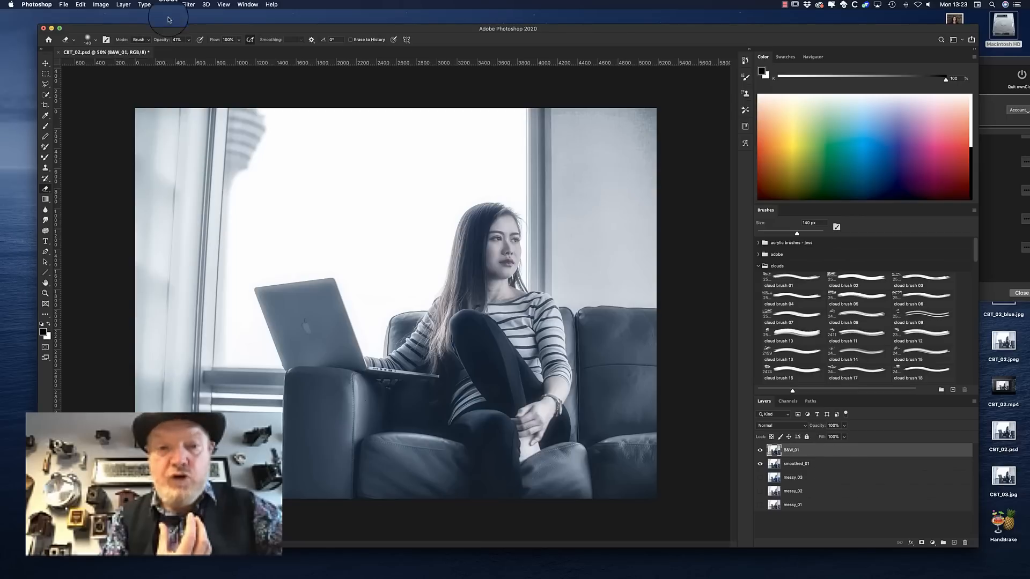
# Apply a Black & White adjustment to the B&W_01 layer and set its opacity to 40%
pyautogui.click(100, 4)
pyautogui.moveTo(114, 26)
pyautogui.click(235, 84)
pyautogui.press('Return')
pyautogui.click(836, 425)
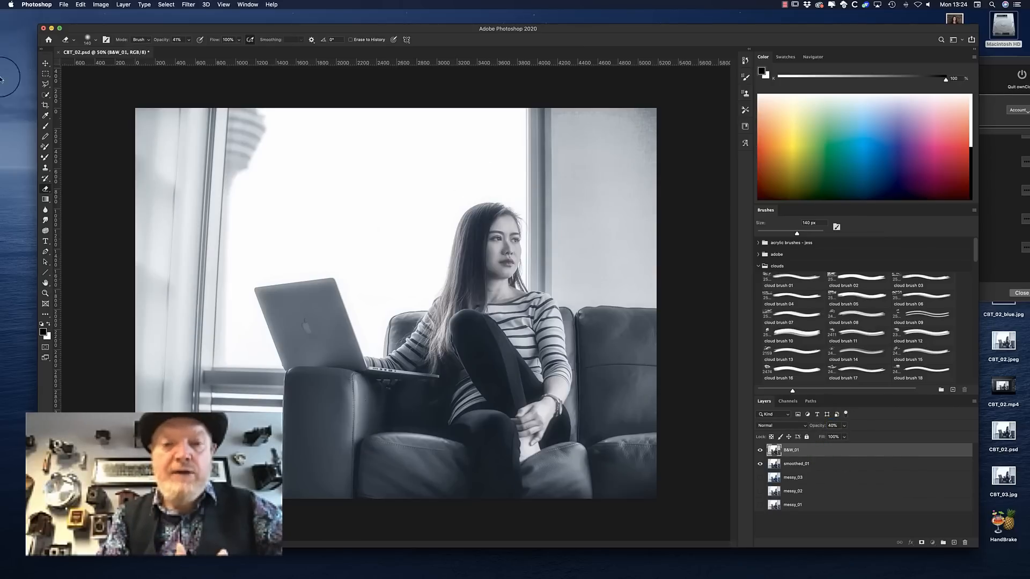
# Duplicate the smoothed_01 layer as blue_01
pyautogui.rightClick(811, 463)
pyautogui.click(834, 269)
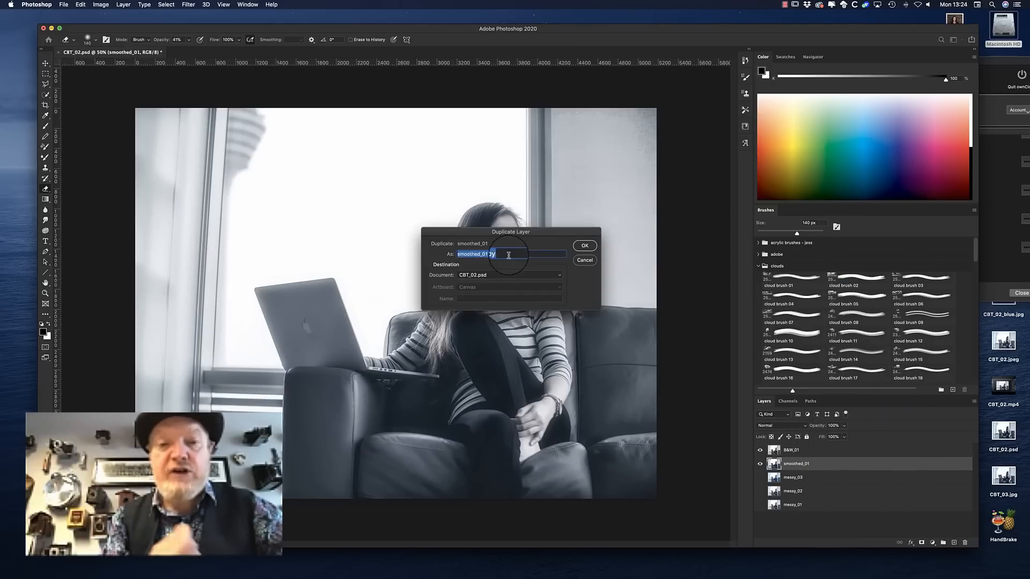
pyautogui.write('blue_01')
pyautogui.press('Return')
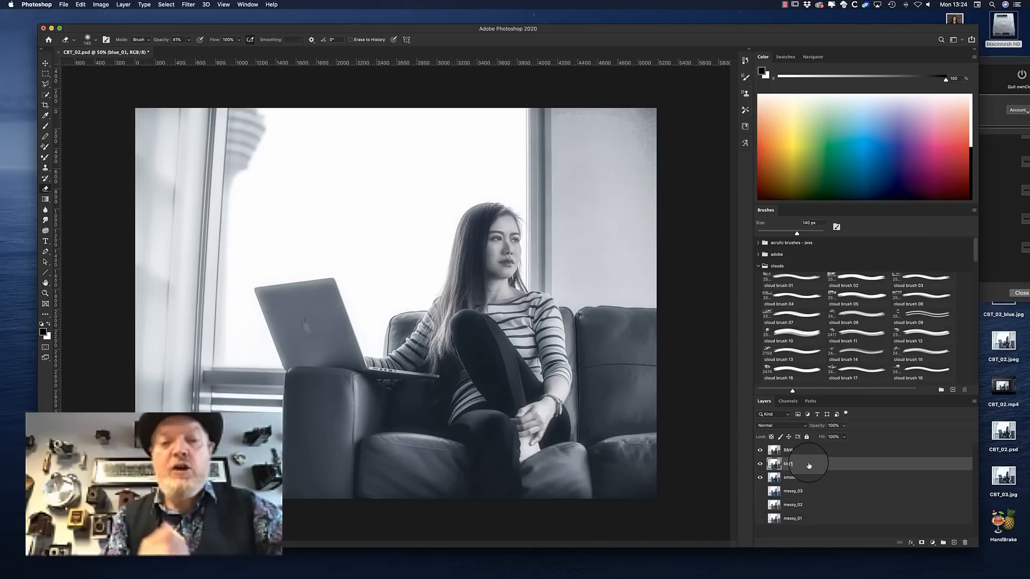
# Try to select the woman and sofa on blue_01 with Select Subject, leaving out the laptop and refining around her arm
pyautogui.click(46, 94)
pyautogui.click(273, 39)
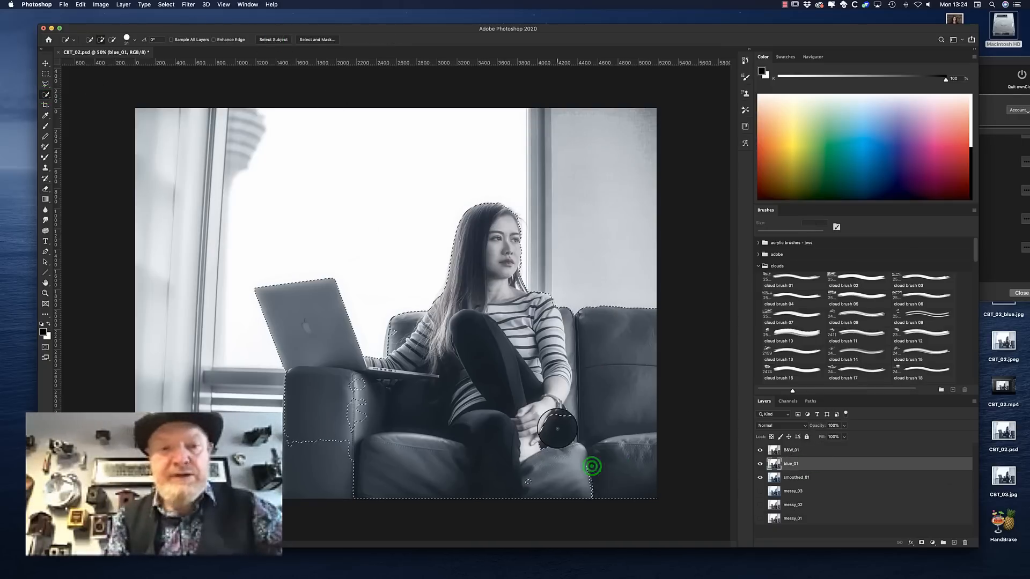
pyautogui.moveTo(355, 405); pyautogui.dragTo(341, 416)
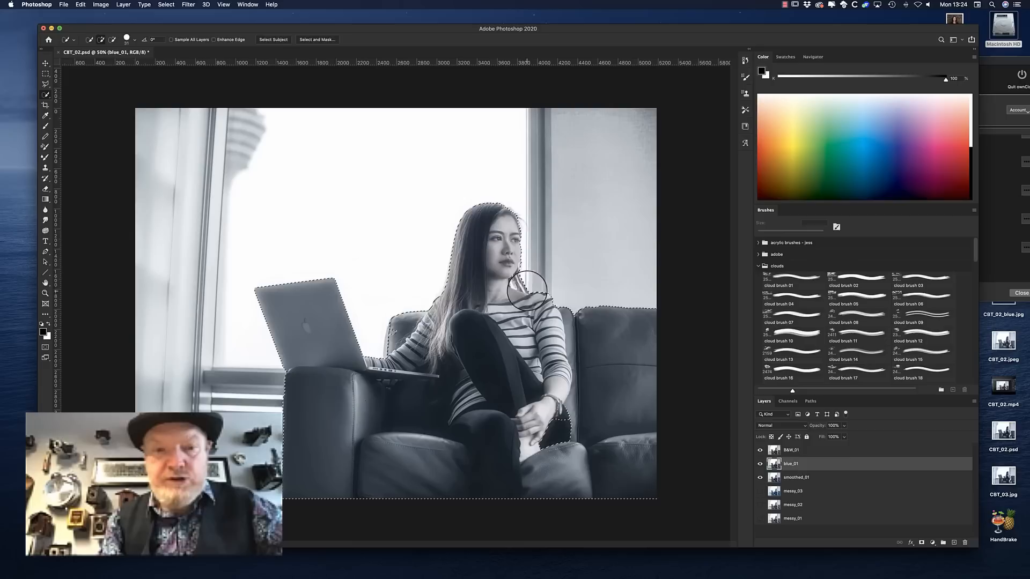
pyautogui.moveTo(295, 299)
pyautogui.mouseDown()
pyautogui.moveTo(316, 313)
pyautogui.moveTo(331, 290)
pyautogui.moveTo(367, 358)
pyautogui.moveTo(416, 349)
pyautogui.moveTo(431, 322)
pyautogui.mouseUp()
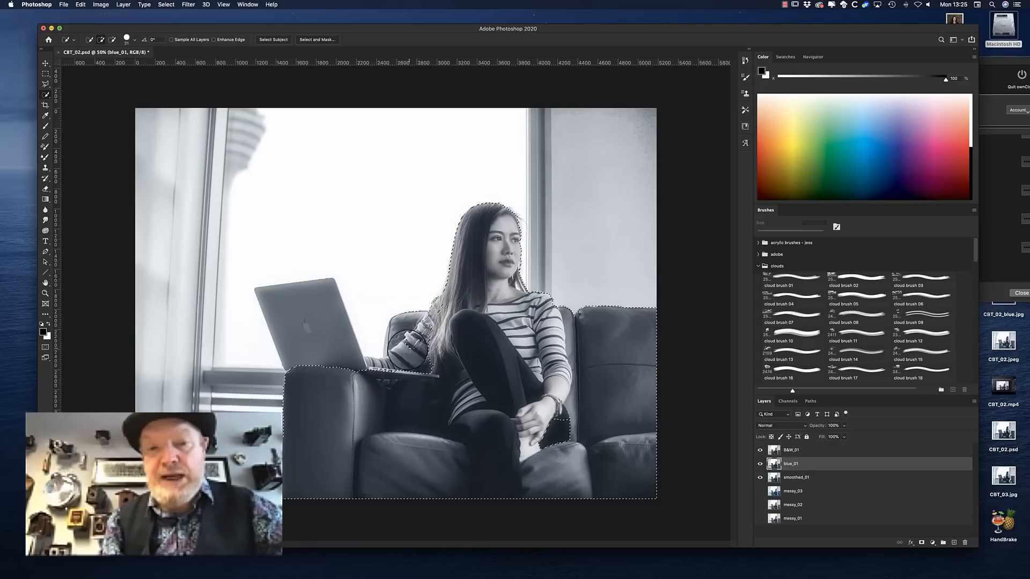
pyautogui.moveTo(366, 362); pyautogui.dragTo(418, 345)
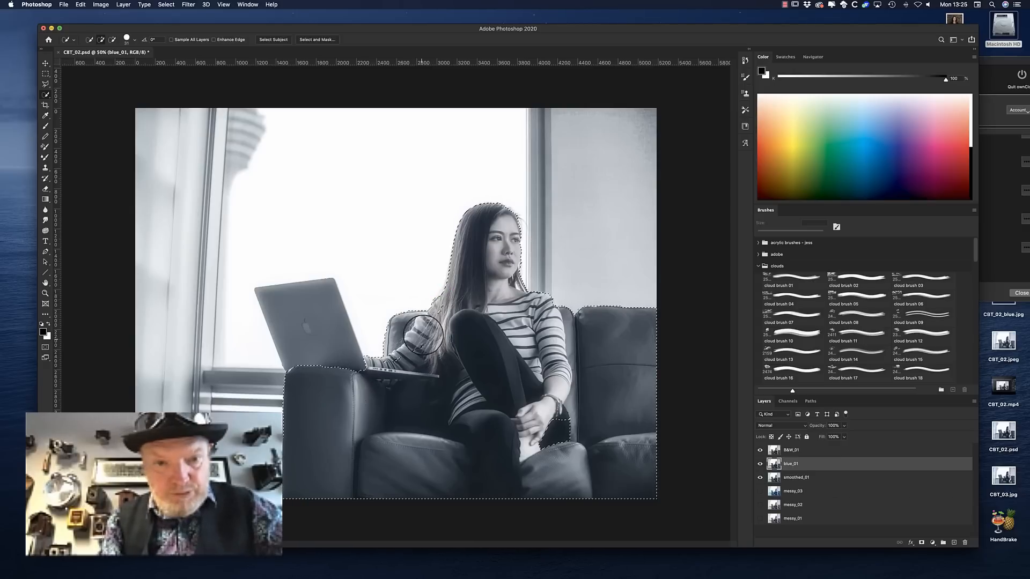
pyautogui.click(438, 312)
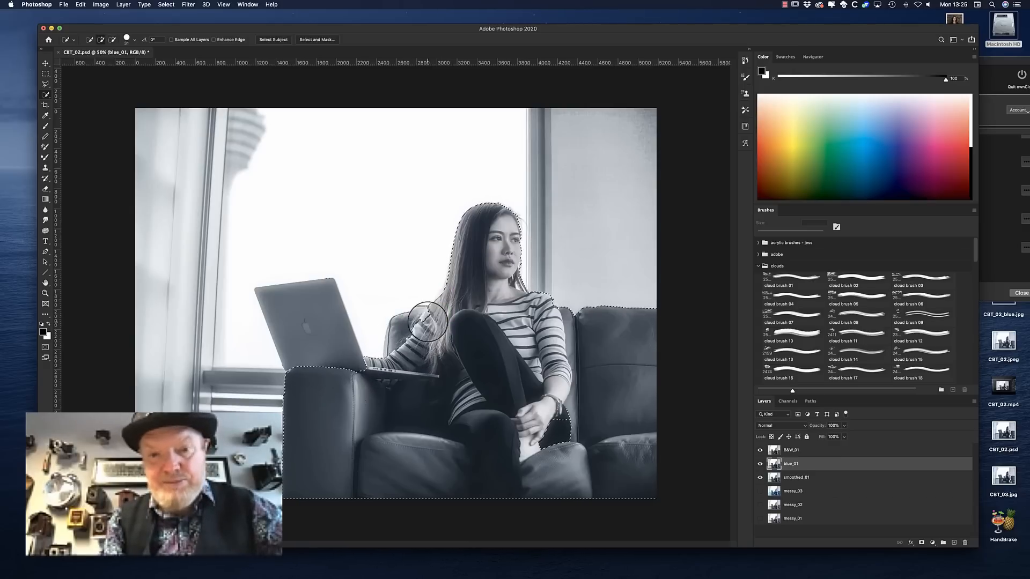
# Refine the selection around her feet, shoulder and the sofa, and clear the selection
pyautogui.moveTo(564, 421); pyautogui.dragTo(555, 439)
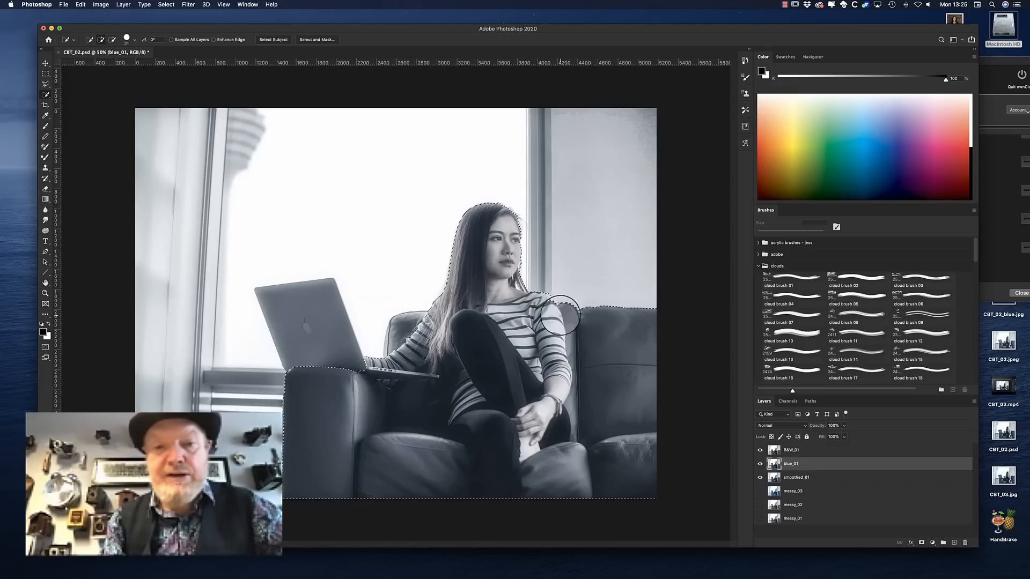
pyautogui.moveTo(553, 303); pyautogui.dragTo(542, 333)
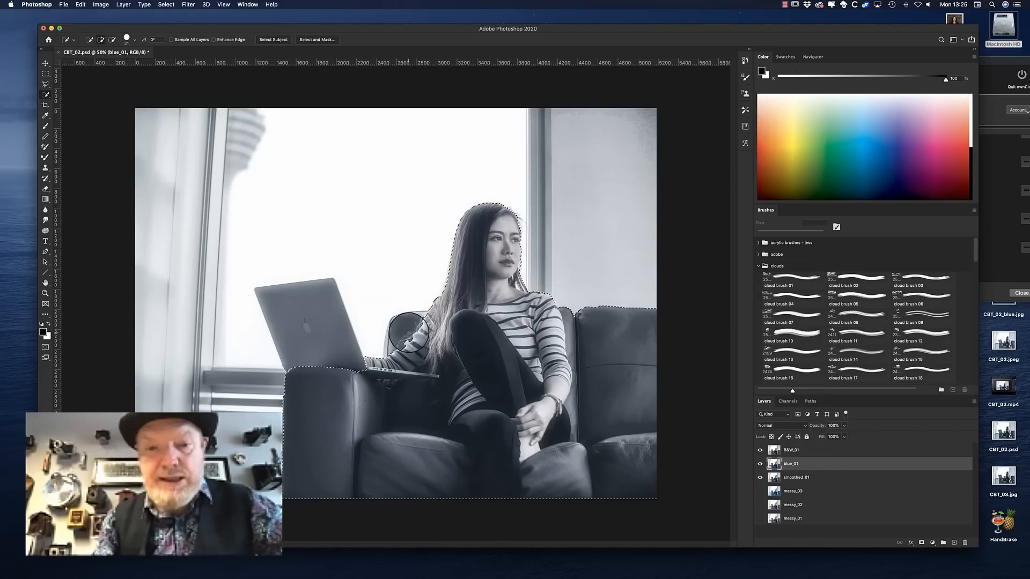
pyautogui.moveTo(572, 315)
pyautogui.mouseDown()
pyautogui.moveTo(571, 328)
pyautogui.moveTo(650, 345)
pyautogui.mouseUp()
pyautogui.moveTo(630, 483)
pyautogui.mouseDown()
pyautogui.moveTo(580, 471)
pyautogui.moveTo(585, 463)
pyautogui.moveTo(527, 469)
pyautogui.moveTo(501, 532)
pyautogui.moveTo(424, 416)
pyautogui.moveTo(331, 377)
pyautogui.mouseUp()
pyautogui.press('super+d')
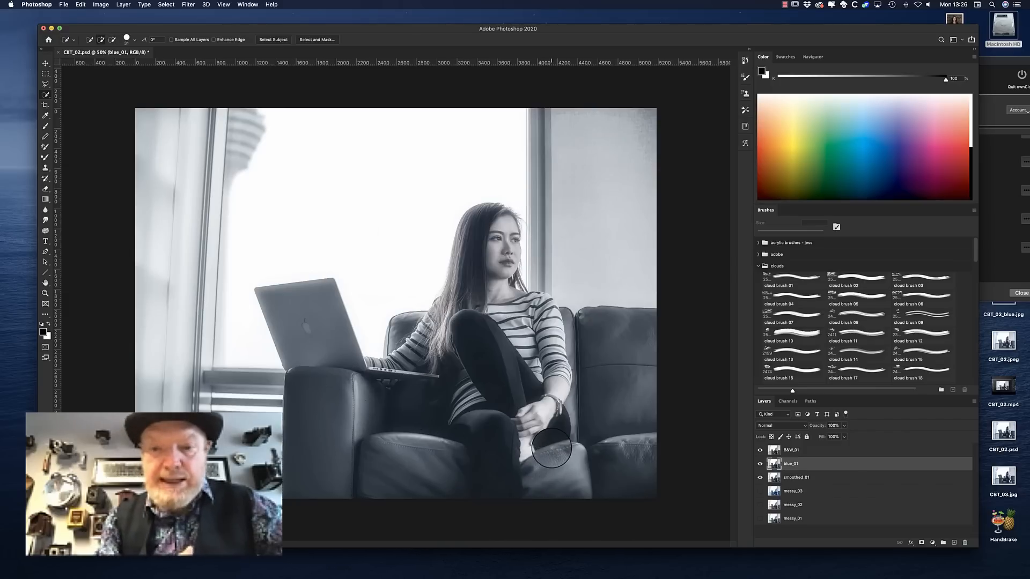
# Delete the blue_01 layer
pyautogui.rightClick(839, 463)
pyautogui.click(959, 498)
pyautogui.click(964, 542)
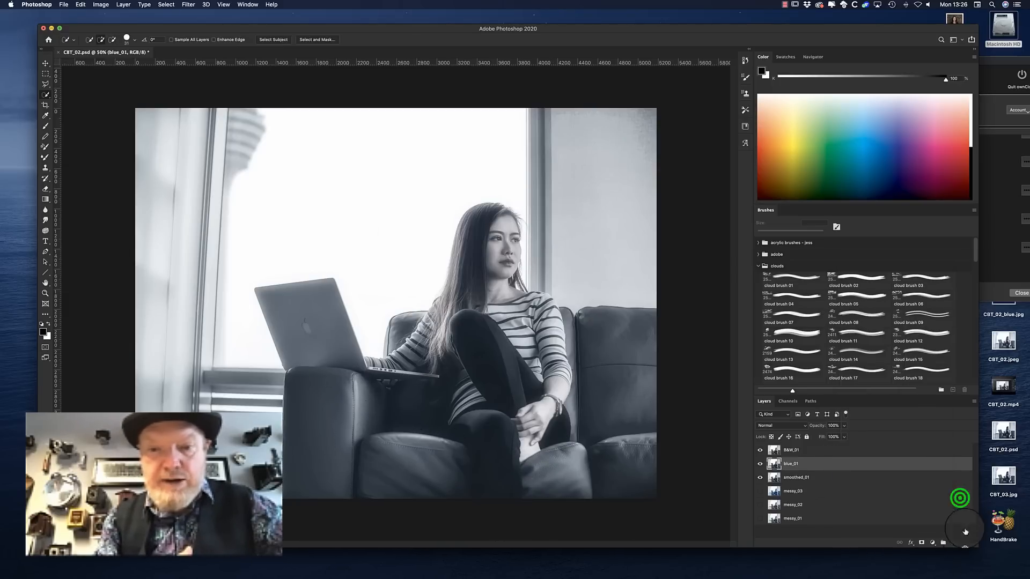
pyautogui.click(575, 186)
# Make a fresh duplicate of the smoothed_01 layer named blue_01
pyautogui.rightClick(798, 469)
pyautogui.click(823, 270)
pyautogui.write('blue_01')
pyautogui.press('Return')
pyautogui.click(804, 463)
pyautogui.click(100, 4)
pyautogui.moveTo(113, 27)
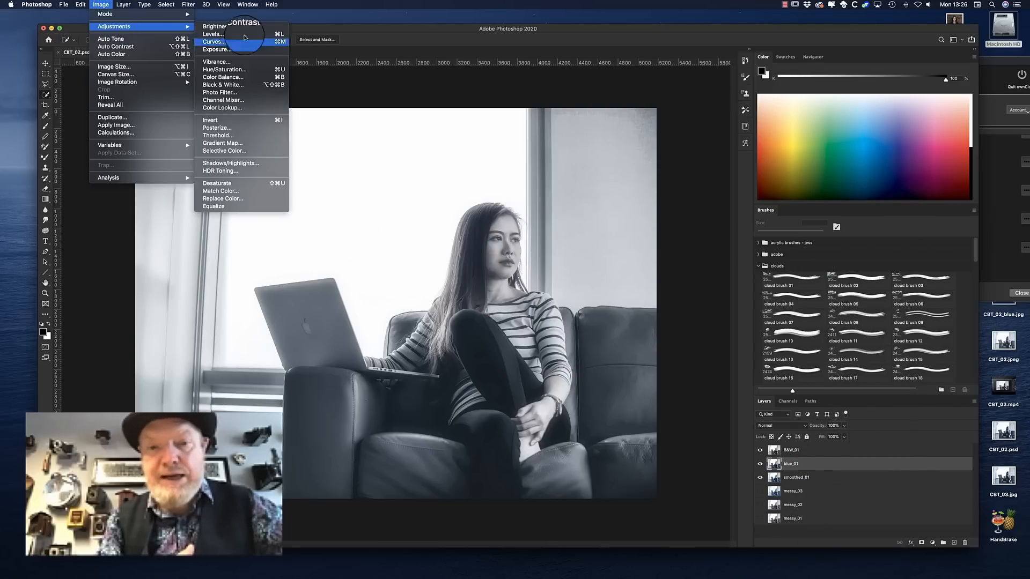
pyautogui.click(224, 78)
pyautogui.click(665, 278)
pyautogui.click(761, 450)
pyautogui.click(751, 277)
# Hide B&W_01 and apply midtone Color Balance levels of -29, 0 and +34 to the blue_01 layer
pyautogui.click(760, 450)
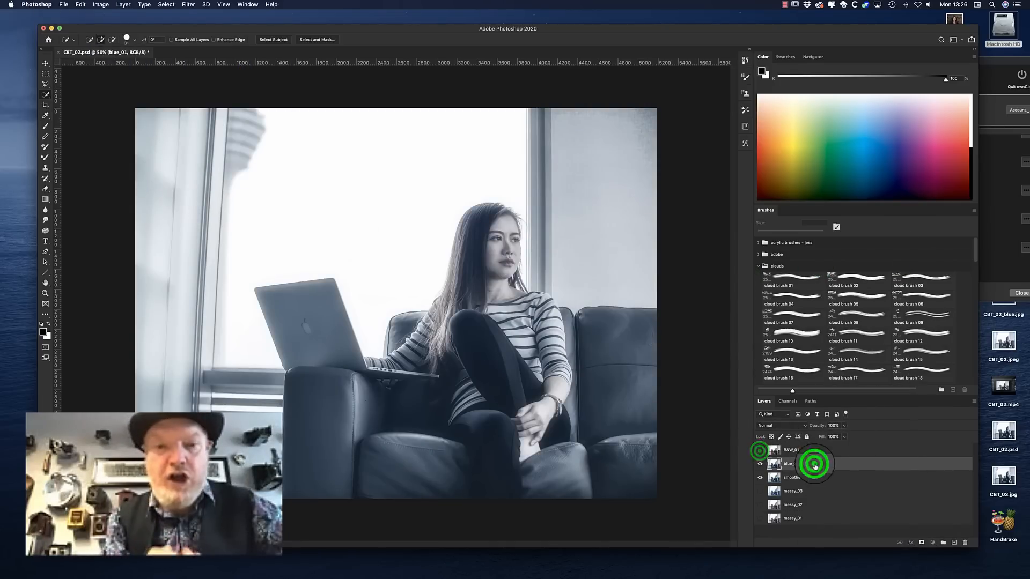
pyautogui.click(814, 464)
pyautogui.click(101, 5)
pyautogui.moveTo(113, 27)
pyautogui.click(224, 77)
pyautogui.moveTo(665, 278); pyautogui.dragTo(675, 299)
pyautogui.click(752, 263)
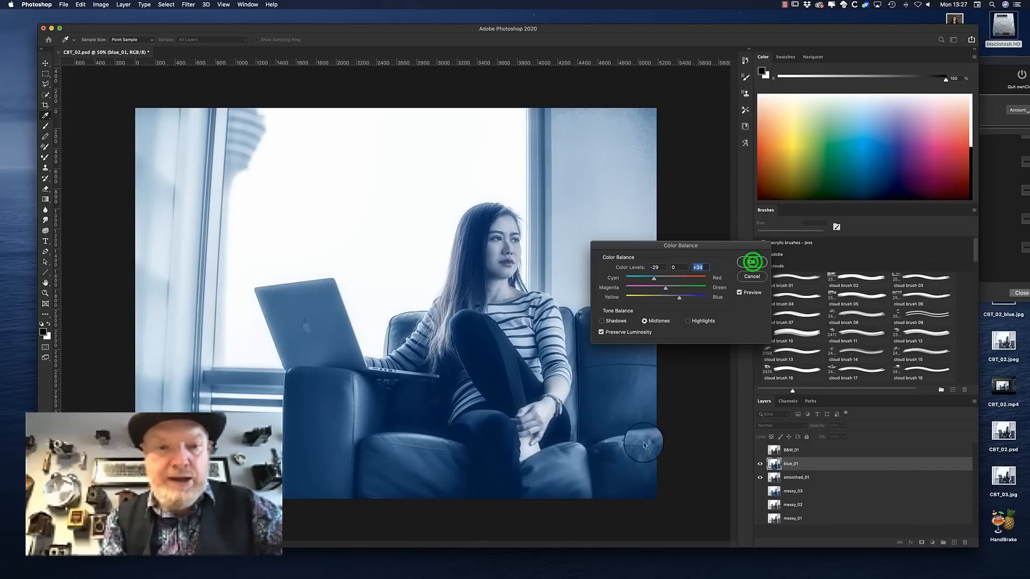
# Show B&W_01 again and remove the sofa section to the right of the woman from that layer
pyautogui.click(756, 450)
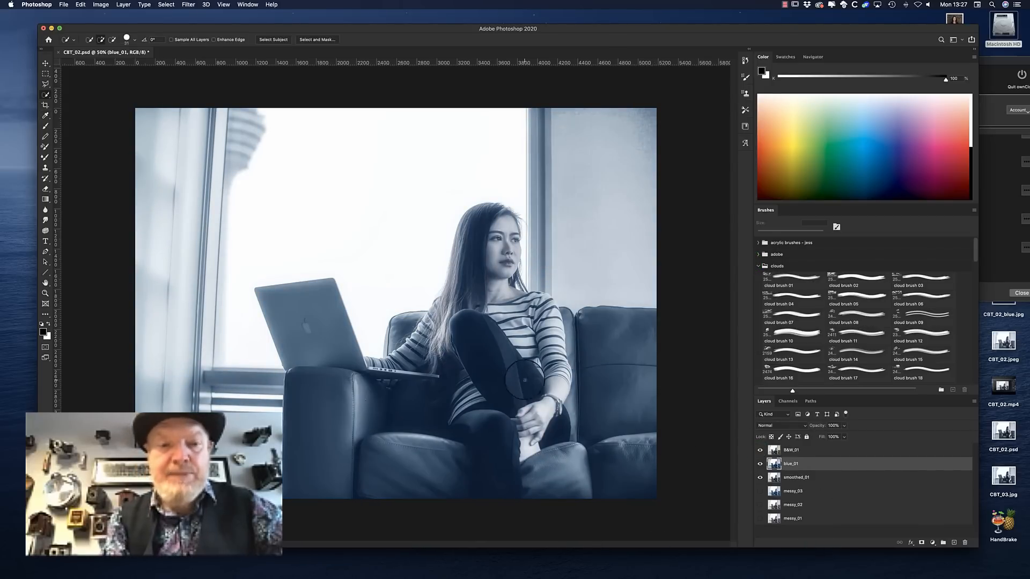
pyautogui.click(792, 450)
pyautogui.moveTo(572, 317); pyautogui.dragTo(608, 461)
pyautogui.keyDown('alt'); pyautogui.click(562, 406); pyautogui.keyUp('alt')
pyautogui.click(528, 468)
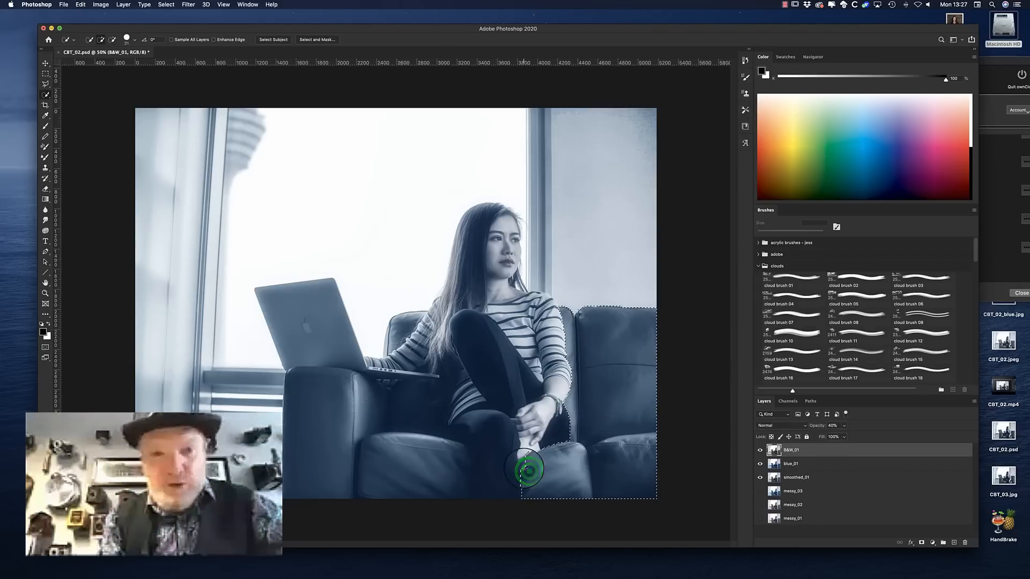
pyautogui.press('super+d')
# Select the sofa's left armrest and seat on the B&W_01 layer, up to the woman's leg
pyautogui.moveTo(412, 446)
pyautogui.mouseDown()
pyautogui.moveTo(418, 418)
pyautogui.moveTo(327, 406)
pyautogui.moveTo(461, 476)
pyautogui.mouseUp()
pyautogui.moveTo(462, 409)
pyautogui.mouseDown()
pyautogui.moveTo(500, 486)
pyautogui.moveTo(471, 405)
pyautogui.moveTo(513, 433)
pyautogui.moveTo(523, 479)
pyautogui.mouseUp()
pyautogui.moveTo(457, 500); pyautogui.dragTo(440, 440)
pyautogui.keyDown('alt'); pyautogui.click(435, 365); pyautogui.keyUp('alt')
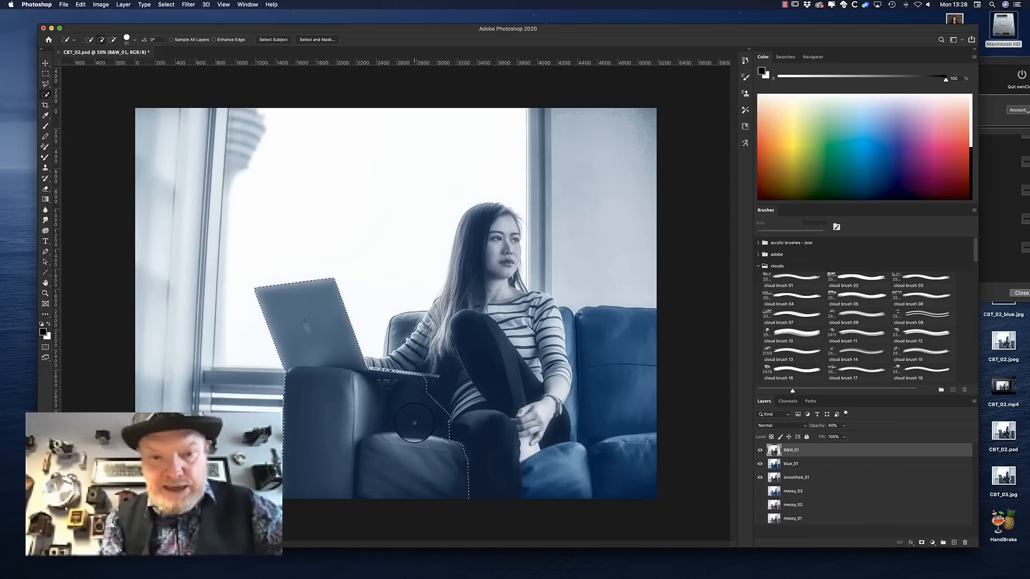
# Refine the selection beneath the laptop, exclude the laptop screen, and delete the selected sofa area from B&W_01
pyautogui.click(400, 379)
pyautogui.moveTo(371, 372)
pyautogui.mouseDown()
pyautogui.moveTo(398, 376)
pyautogui.moveTo(431, 378)
pyautogui.mouseUp()
pyautogui.click(430, 379)
pyautogui.click(427, 377)
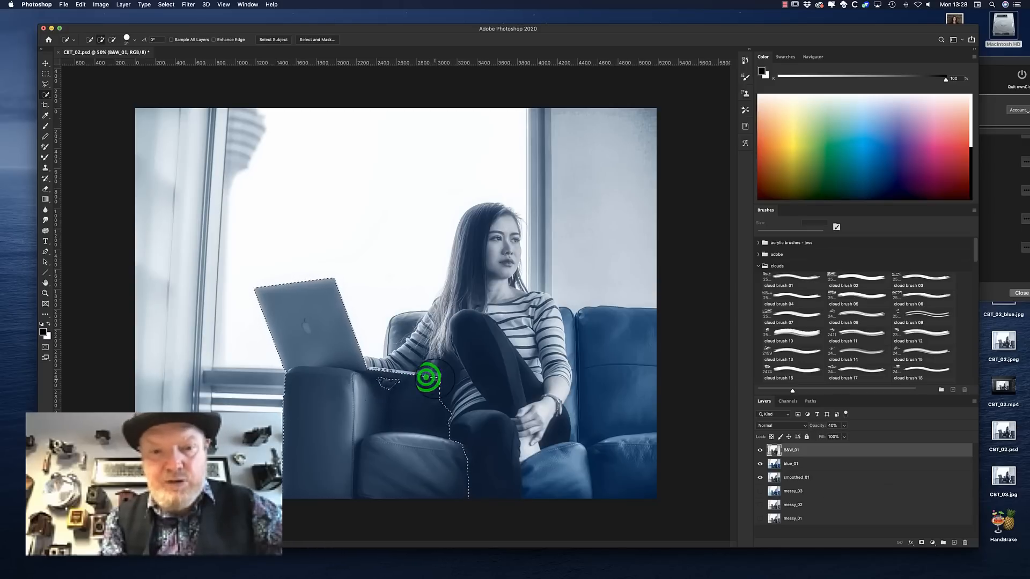
pyautogui.click(437, 374)
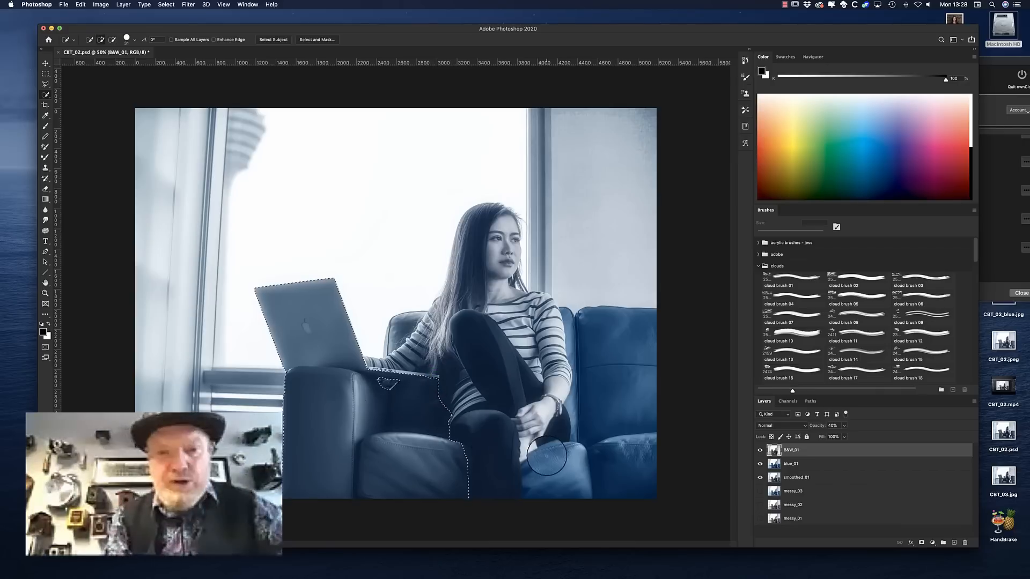
pyautogui.keyDown('alt'); pyautogui.click(312, 345); pyautogui.keyUp('alt')
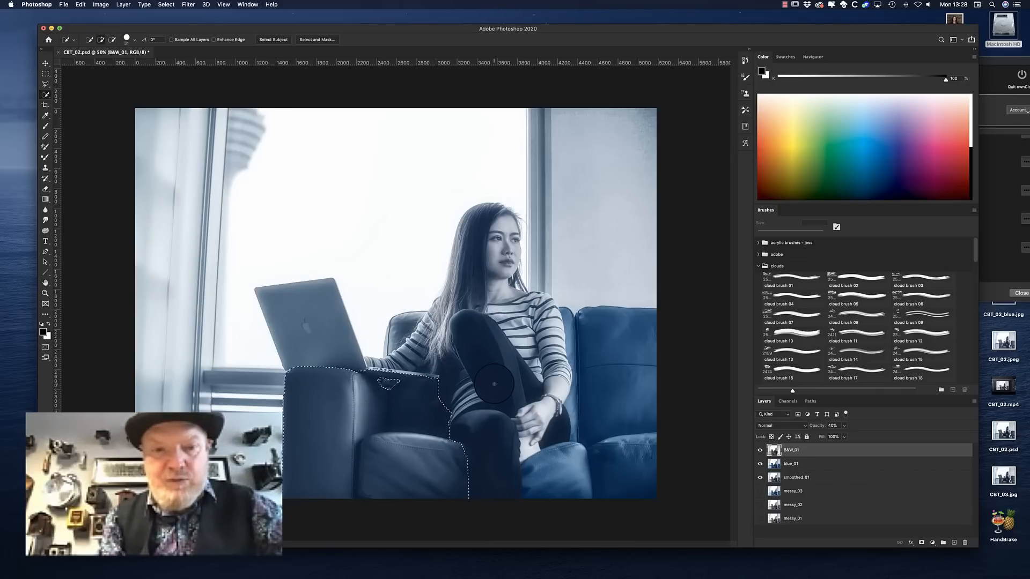
pyautogui.press('Delete')
pyautogui.press('super+d')
# Remove the sofa back behind the woman's arm and the laptop from the B&W_01 layer
pyautogui.click(403, 333)
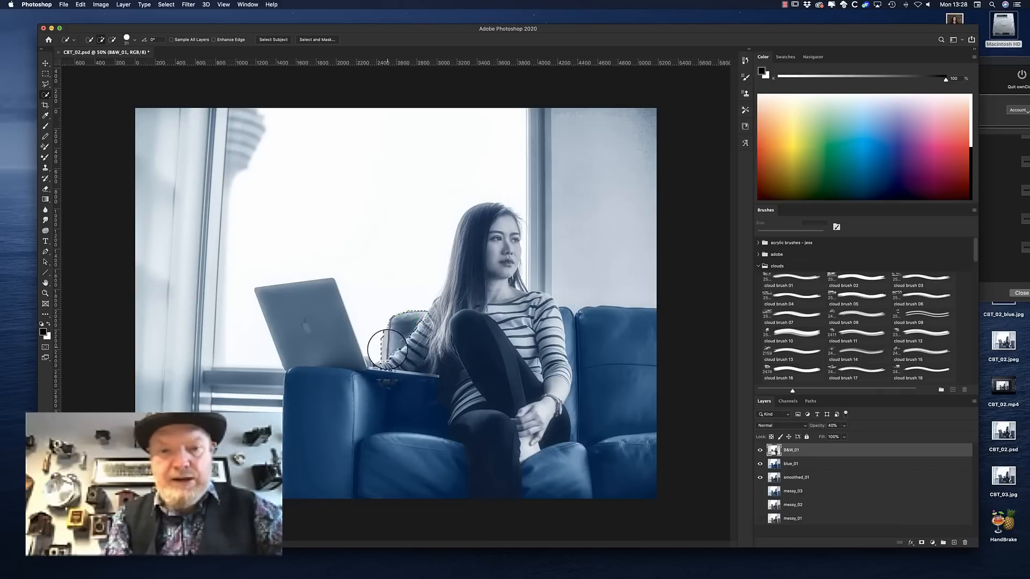
pyautogui.click(420, 323)
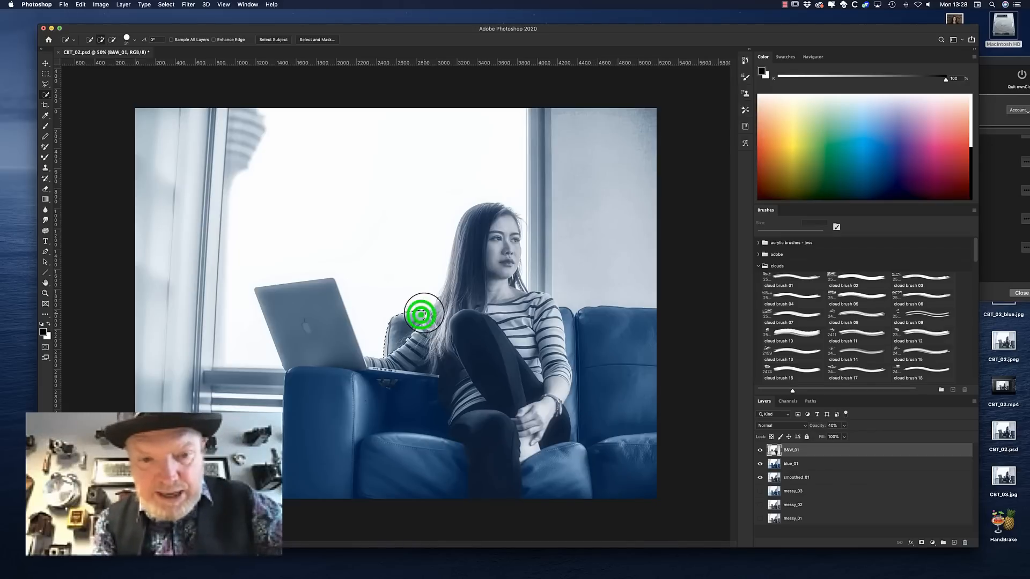
pyautogui.press('super+d')
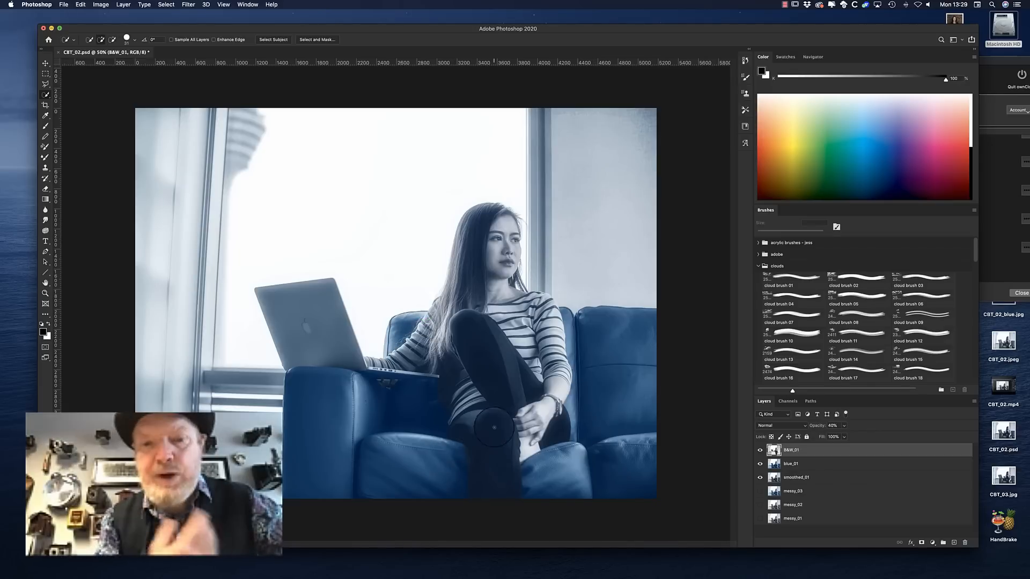
pyautogui.click(320, 323)
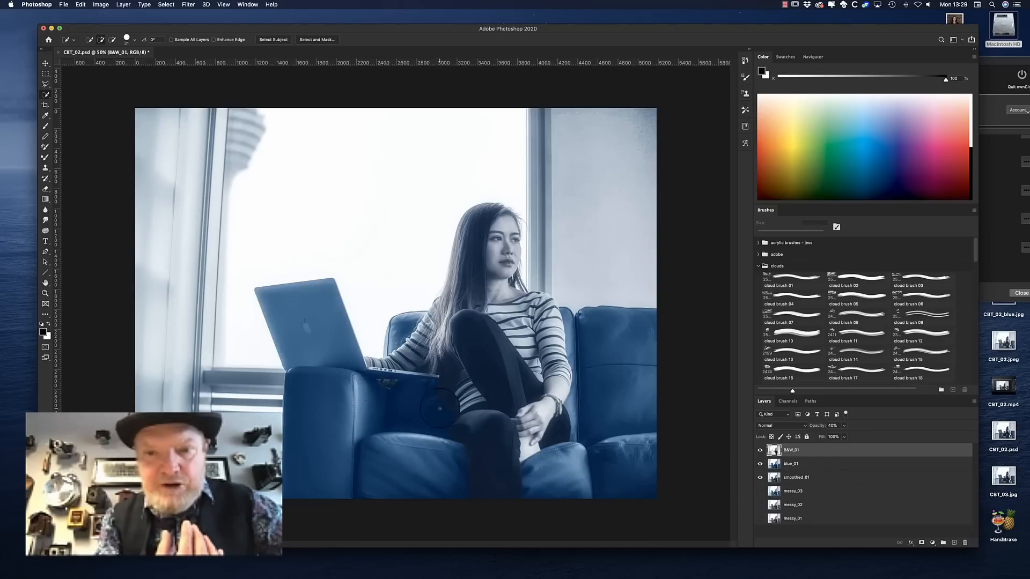
# Set the blue_01 layer's opacity to 65%
pyautogui.click(817, 464)
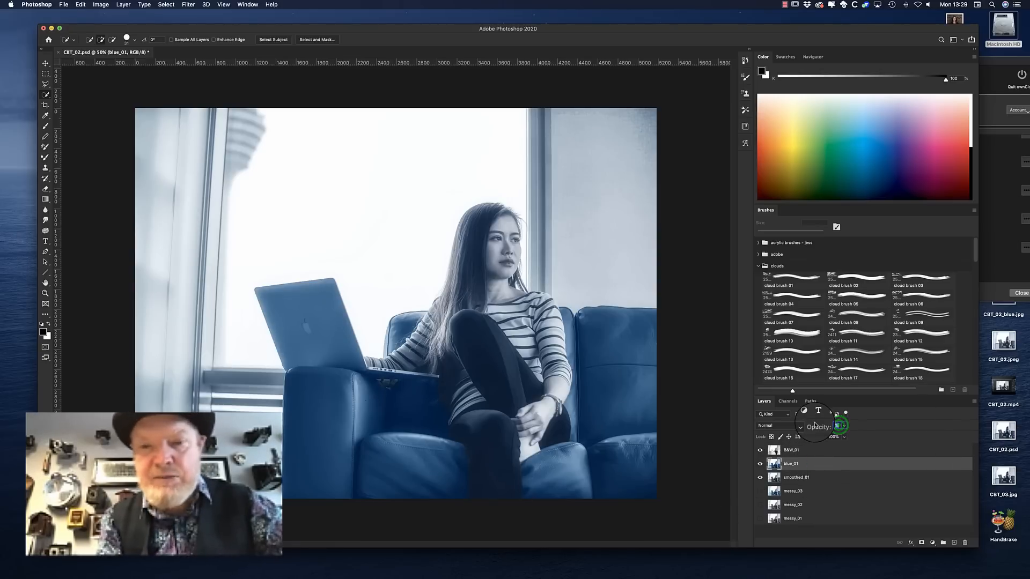
pyautogui.write('5')
pyautogui.moveTo(837, 426); pyautogui.dragTo(816, 424)
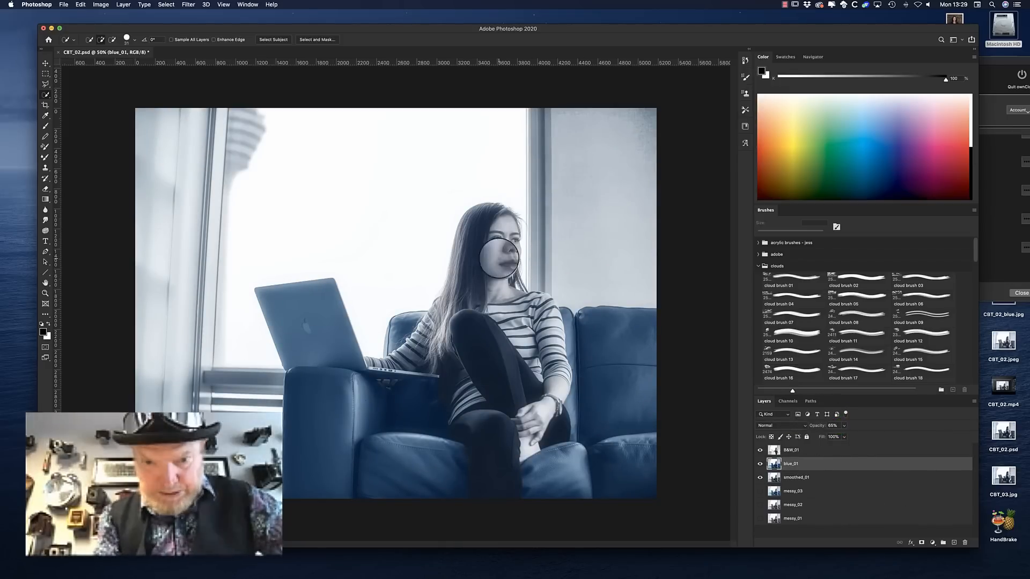
# Duplicate the B&W_01, blue_01 and smoothed_01 layers together and merge the copies into one layer
pyautogui.keyDown('shift'); pyautogui.click(809, 477); pyautogui.keyUp('shift')
pyautogui.rightClick(810, 476)
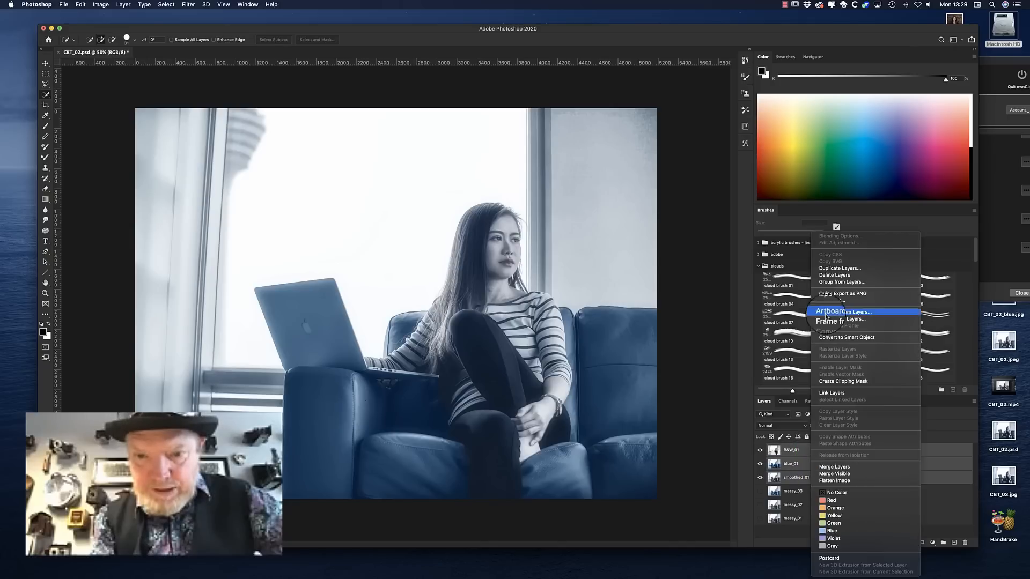
pyautogui.click(837, 269)
pyautogui.click(582, 245)
pyautogui.rightClick(805, 467)
pyautogui.click(826, 466)
# Hide the original source layers beneath the merged layer and rename the merged layer compiled_01
pyautogui.click(760, 464)
pyautogui.click(760, 477)
pyautogui.doubleClick(795, 450)
pyautogui.write('compiled_01')
pyautogui.press('Return')
# Outline the uneven dark sofa area below the laptop's front corner and repair it with the Patch tool
pyautogui.scroll(3, 437, 412)
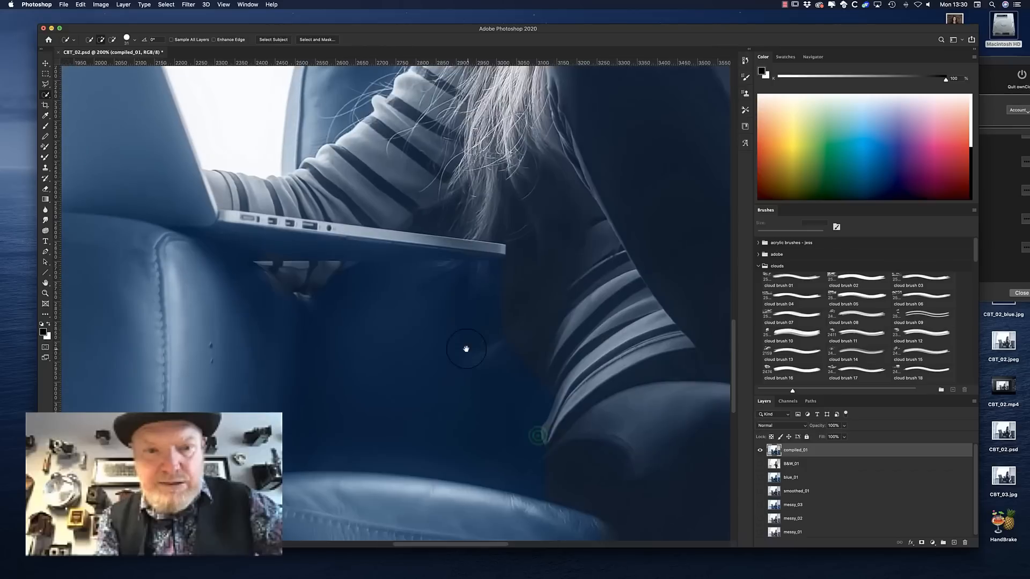
pyautogui.click(45, 84)
pyautogui.click(439, 351)
pyautogui.click(512, 365)
pyautogui.click(489, 389)
pyautogui.click(434, 385)
pyautogui.click(442, 351)
pyautogui.click(45, 314)
pyautogui.click(143, 337)
pyautogui.moveTo(473, 375); pyautogui.dragTo(427, 290)
pyautogui.press('super+d')
# Outline the sofa area directly under the laptop's edge with the Polygonal Lasso and patch it from nearby leather
pyautogui.click(46, 84)
pyautogui.click(417, 261)
pyautogui.click(452, 260)
pyautogui.click(477, 262)
pyautogui.click(498, 258)
pyautogui.click(501, 349)
pyautogui.click(433, 352)
pyautogui.click(411, 296)
pyautogui.click(416, 260)
pyautogui.click(45, 315)
pyautogui.moveTo(473, 301); pyautogui.dragTo(398, 324)
# Repair the uneven sofa area just beneath the laptop's front edge with the Patch tool
pyautogui.click(45, 314)
pyautogui.moveTo(393, 264); pyautogui.dragTo(467, 309)
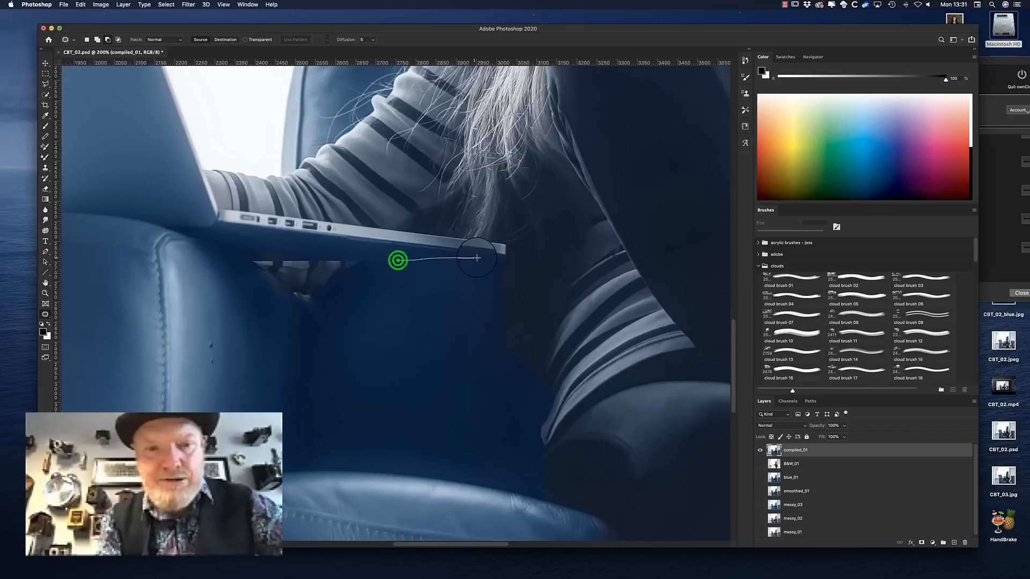
pyautogui.moveTo(397, 262); pyautogui.dragTo(474, 264)
# Copy a small leather selection beside the light remnants under the laptop to a new layer and position it over them
pyautogui.moveTo(265, 271)
pyautogui.mouseDown()
pyautogui.moveTo(285, 287)
pyautogui.moveTo(262, 293)
pyautogui.moveTo(273, 318)
pyautogui.moveTo(264, 358)
pyautogui.moveTo(269, 310)
pyautogui.mouseUp()
pyautogui.click(46, 84)
pyautogui.press('super+j')
pyautogui.press('super+t')
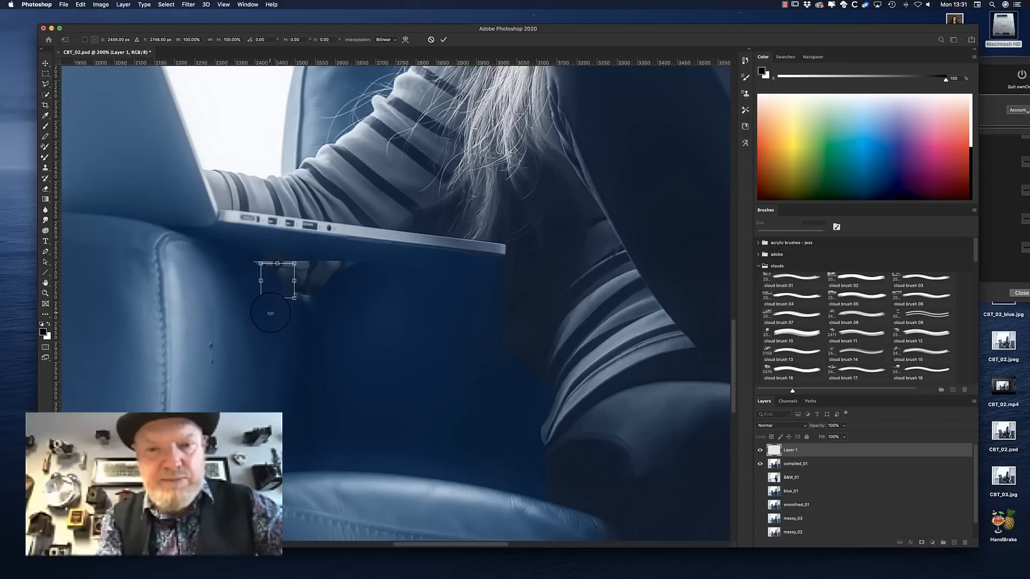
pyautogui.press('Return')
# Soften the copied leather piece's edges with the Eraser and merge it with the compiled_01 layer
pyautogui.click(46, 188)
pyautogui.click(262, 288)
pyautogui.click(278, 333)
pyautogui.click(302, 333)
pyautogui.keyDown('shift'); pyautogui.click(820, 464); pyautogui.keyUp('shift')
pyautogui.rightClick(822, 465)
pyautogui.click(844, 468)
pyautogui.click(798, 452)
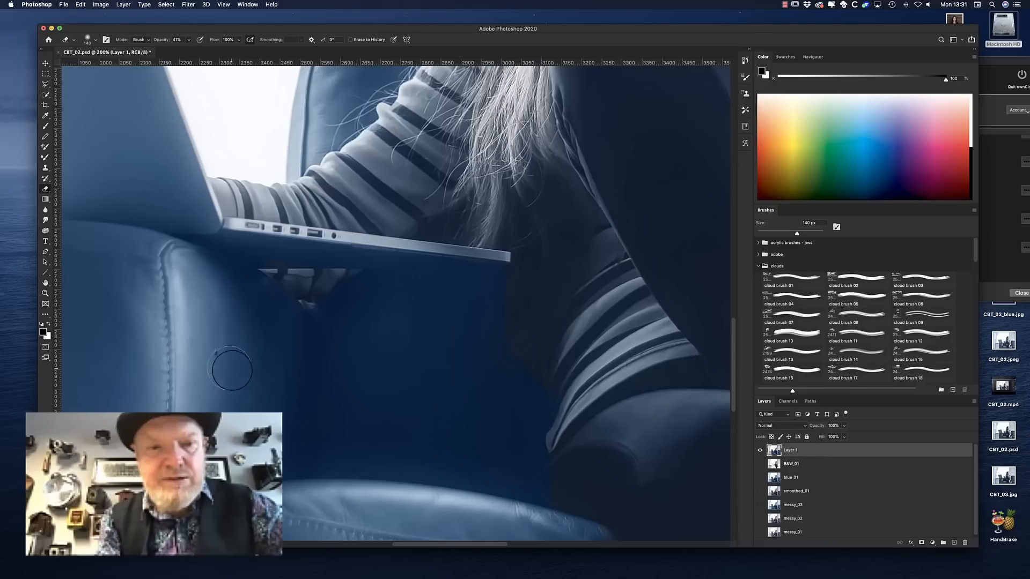
# Remove the small dark spots beside the seam on the sofa arm with the Spot Healing Brush
pyautogui.click(45, 314)
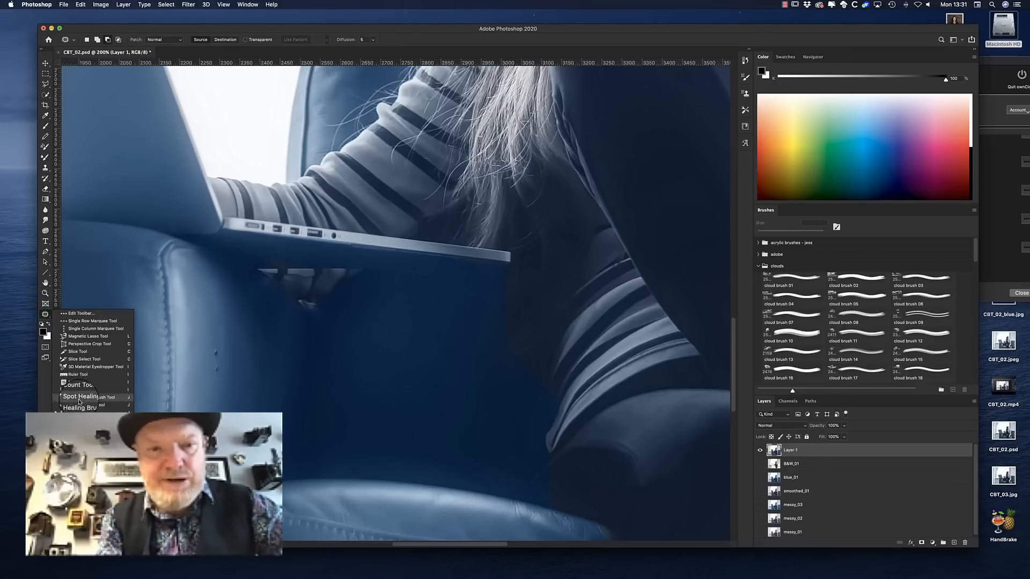
pyautogui.click(80, 317)
pyautogui.click(214, 352)
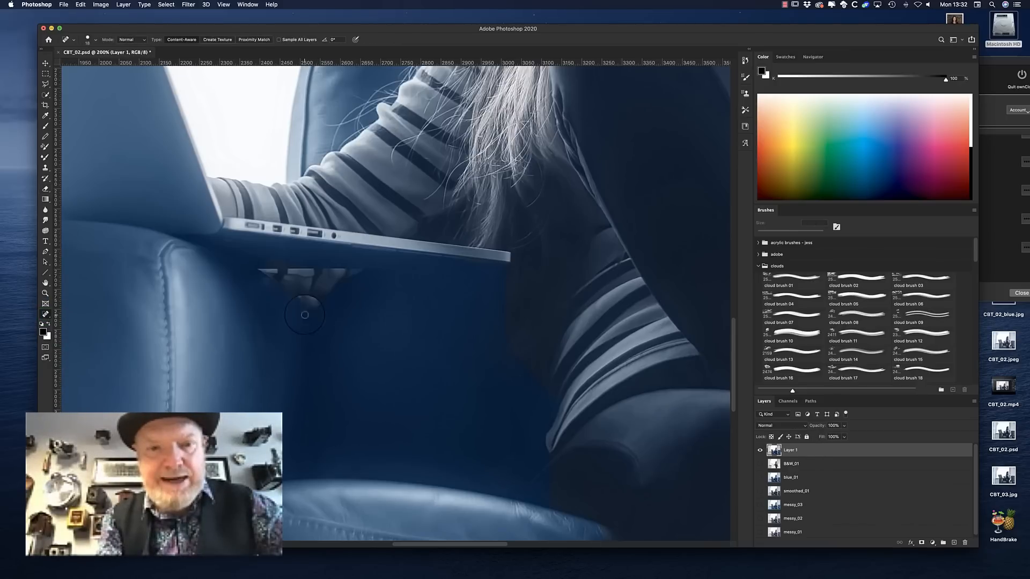
# Outline the light remnant below the laptop with the Polygonal Lasso and shift the selection down onto clean leather
pyautogui.click(45, 82)
pyautogui.click(298, 296)
pyautogui.click(307, 300)
pyautogui.click(317, 302)
pyautogui.click(323, 303)
pyautogui.click(326, 315)
pyautogui.click(305, 326)
pyautogui.click(290, 313)
pyautogui.click(291, 313)
pyautogui.moveTo(308, 318); pyautogui.dragTo(307, 339)
# Copy the selected clean leather to a new layer and nudge it up over the light remnant
pyautogui.press('super+j')
pyautogui.press('super+t')
pyautogui.hotkey('shift', 'Up')
pyautogui.hotkey('shift', 'Up')
pyautogui.hotkey('shift', 'Up')
pyautogui.hotkey('shift', 'Up')
pyautogui.hotkey('shift', 'Up')
pyautogui.press('Return')
# Merge the copied leather with the layer below and blur the repaired spot under the laptop
pyautogui.keyDown('shift'); pyautogui.click(800, 465); pyautogui.keyUp('shift')
pyautogui.rightClick(799, 465)
pyautogui.click(814, 467)
pyautogui.click(45, 211)
pyautogui.moveTo(297, 301); pyautogui.dragTo(299, 301)
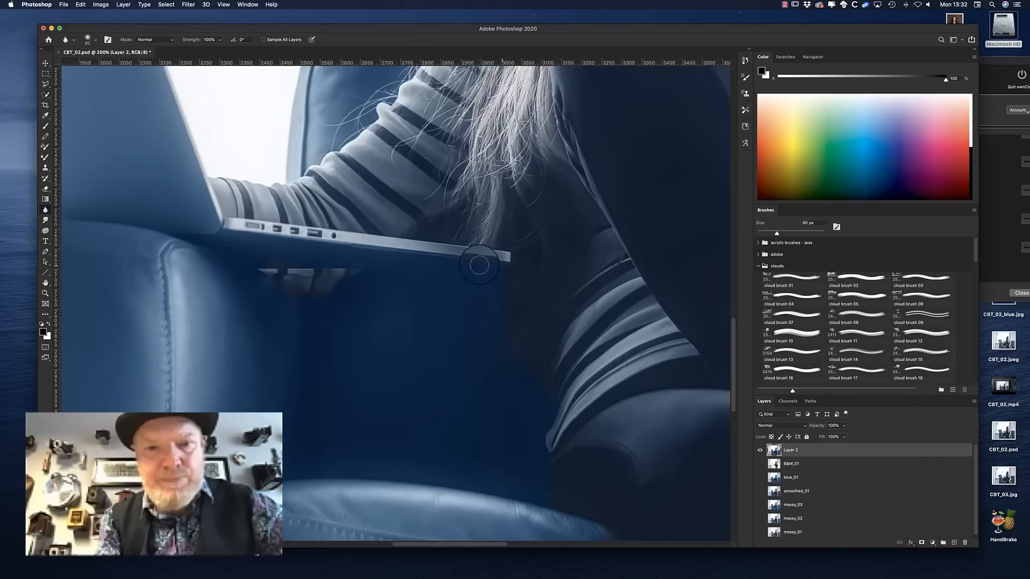
# Outline a strip of the laptop's lower edge near its front corner and copy it to a new layer for repositioning
pyautogui.press('l')
pyautogui.click(488, 264)
pyautogui.click(448, 261)
pyautogui.click(453, 255)
pyautogui.moveTo(475, 258); pyautogui.dragTo(435, 257)
pyautogui.press('super+j')
pyautogui.press('super+t')
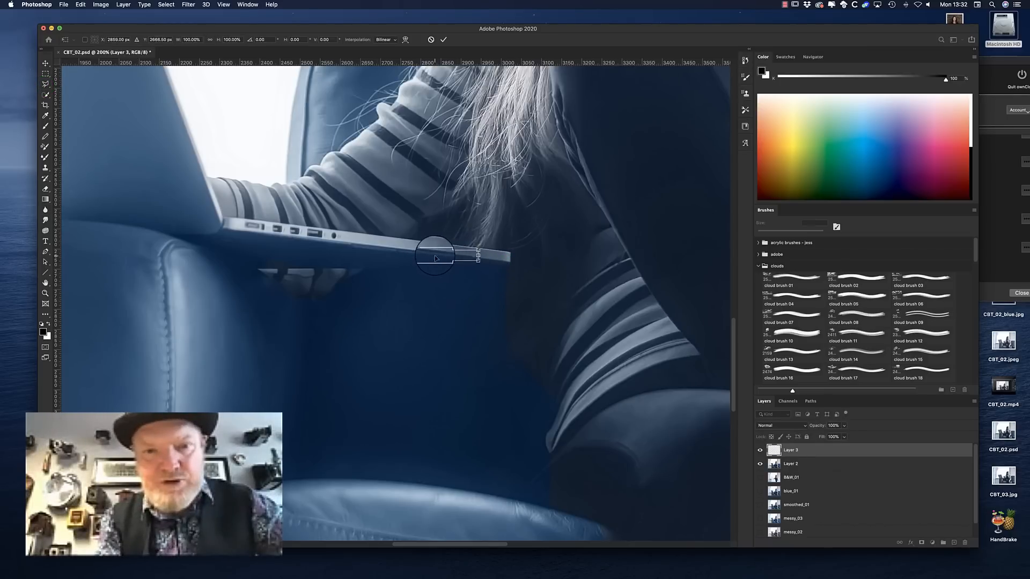
pyautogui.press('Return')
# Fade the copied laptop edge strip with the Eraser and merge it with the layer below
pyautogui.click(45, 188)
pyautogui.click(440, 277)
pyautogui.click(487, 284)
pyautogui.click(508, 284)
pyautogui.click(438, 264)
pyautogui.keyDown('shift'); pyautogui.click(803, 464); pyautogui.keyUp('shift')
pyautogui.rightClick(803, 464)
pyautogui.click(823, 466)
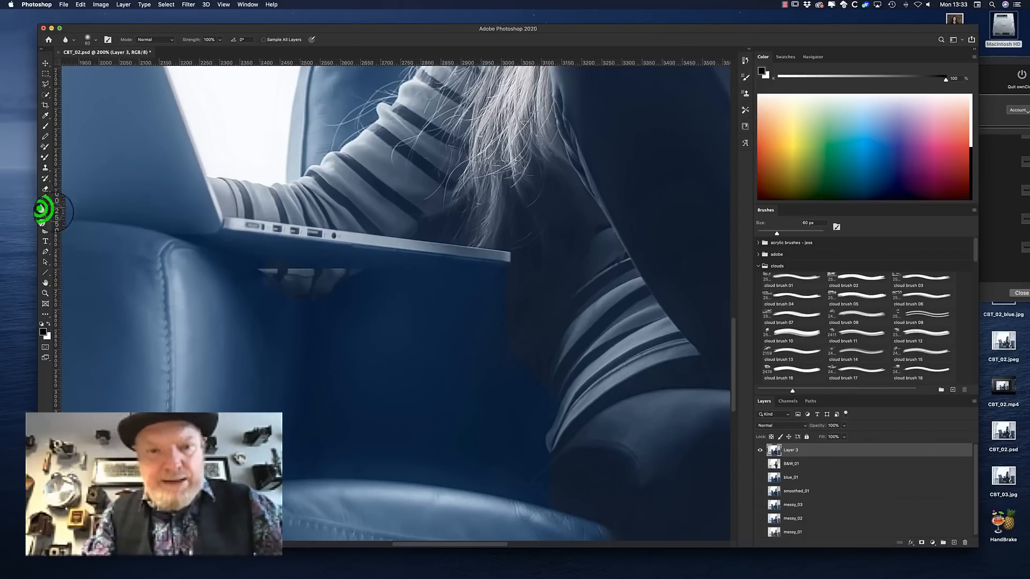
# Smooth the laptop's lower edge from the front corner towards the ports with the Blur tool
pyautogui.click(45, 210)
pyautogui.moveTo(504, 264); pyautogui.dragTo(357, 247)
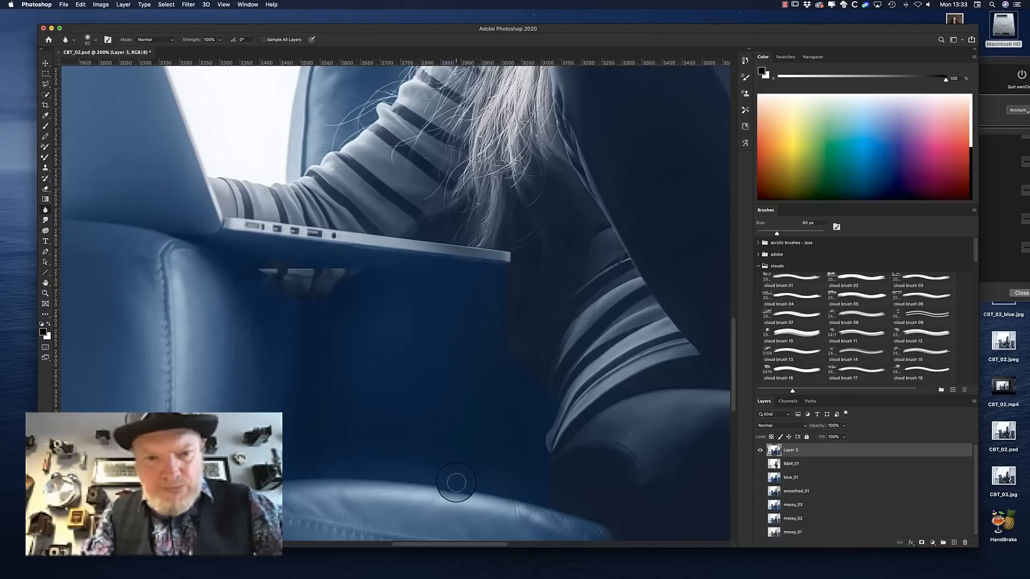
pyautogui.press('super+minus')
pyautogui.press('super+minus')
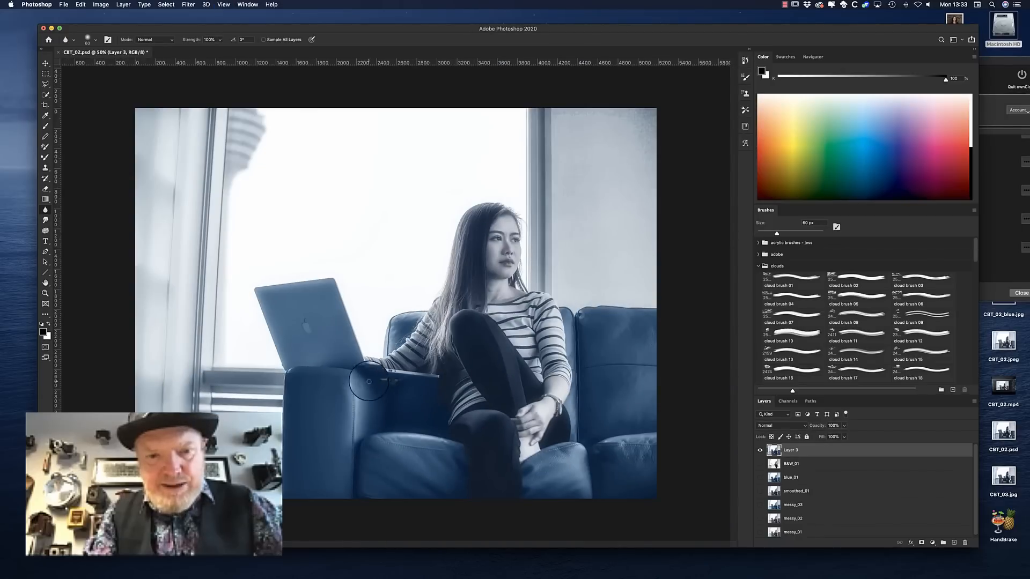
# Outline the remaining light remnants under the laptop's ports with the Polygonal Lasso and shift the selection down onto clean leather
pyautogui.press('super+plus')
pyautogui.press('super+plus')
pyautogui.press('super+plus')
pyautogui.press('super+plus')
pyautogui.moveTo(429, 452); pyautogui.dragTo(363, 147)
pyautogui.moveTo(421, 501); pyautogui.dragTo(520, 418)
pyautogui.click(45, 82)
pyautogui.click(304, 386)
pyautogui.click(379, 452)
pyautogui.click(320, 428)
pyautogui.click(295, 399)
pyautogui.click(303, 387)
pyautogui.moveTo(391, 435); pyautogui.dragTo(389, 493)
# Copy the selected leather below the ports to a new layer and nudge it up to cover the remnants
pyautogui.press('super+j')
pyautogui.press('super+t')
pyautogui.hotkey('shift', 'Up')
pyautogui.hotkey('shift', 'Up')
pyautogui.hotkey('shift', 'Up')
pyautogui.hotkey('shift', 'Up')
pyautogui.hotkey('shift', 'Up')
pyautogui.hotkey('shift', 'Up')
pyautogui.hotkey('shift', 'Up')
pyautogui.hotkey('shift', 'Up')
pyautogui.hotkey('shift', 'Up')
pyautogui.hotkey('shift', 'Up')
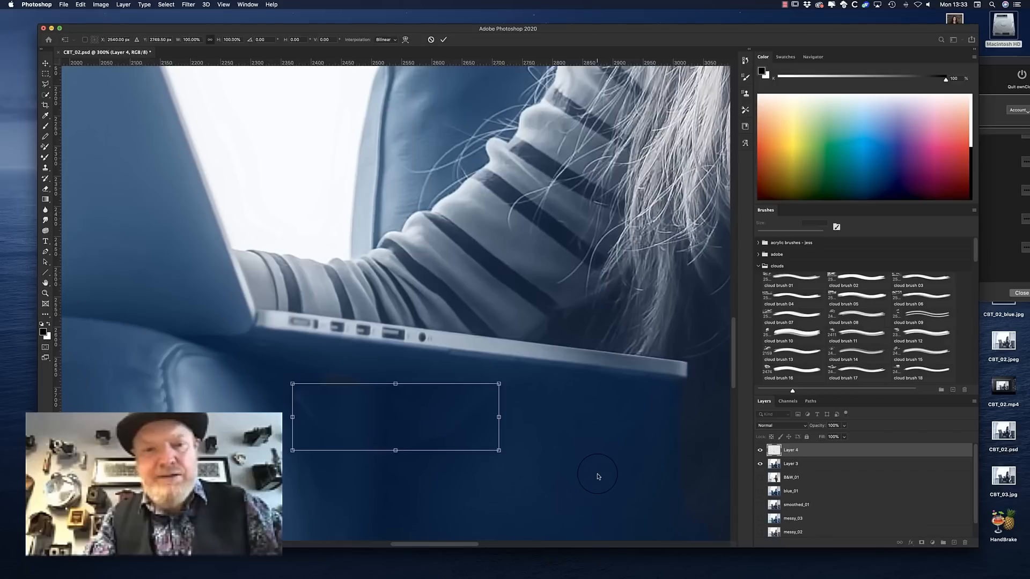
pyautogui.press('Return')
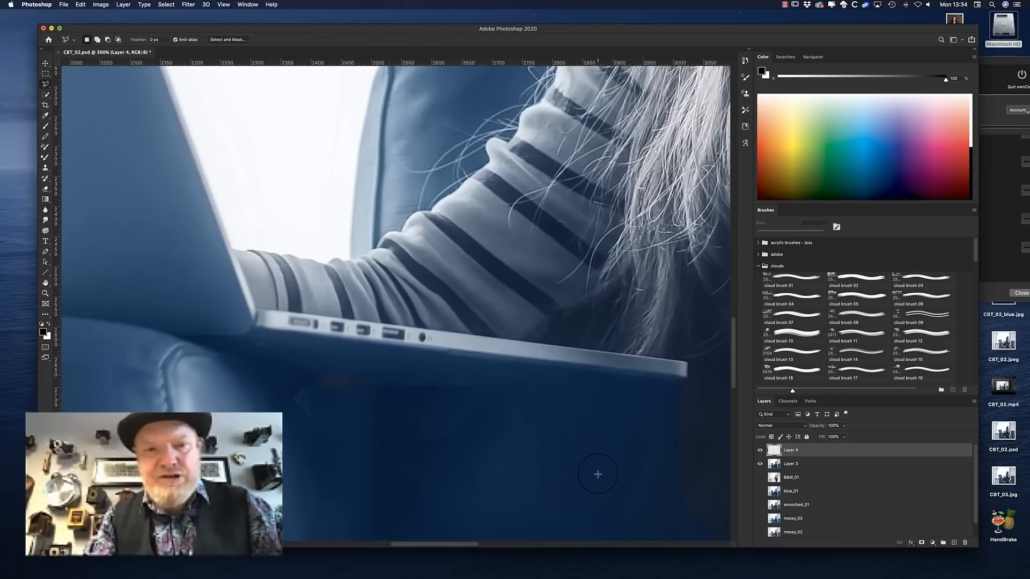
# Merge the leather copy Layer 4 with the retouched layer beneath it
pyautogui.click(45, 190)
pyautogui.keyDown('shift'); pyautogui.click(814, 463); pyautogui.keyUp('shift')
pyautogui.rightClick(821, 464)
pyautogui.click(842, 465)
# Outline the faint leftover band directly under the laptop's ports and repair it with the Patch tool
pyautogui.click(45, 83)
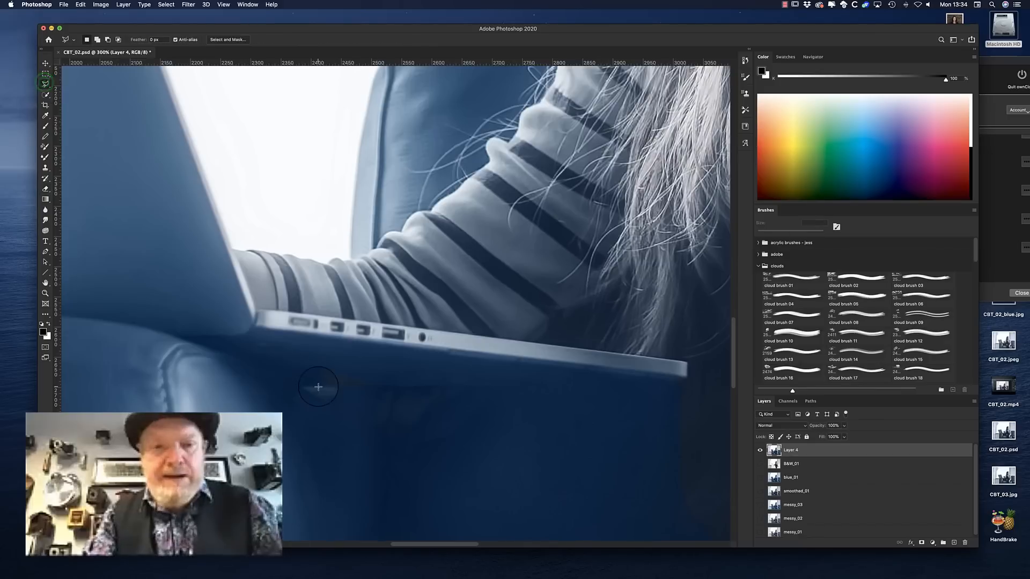
pyautogui.click(413, 387)
pyautogui.click(321, 365)
pyautogui.click(319, 387)
pyautogui.moveTo(43, 311); pyautogui.dragTo(107, 416)
pyautogui.moveTo(290, 382); pyautogui.dragTo(305, 385)
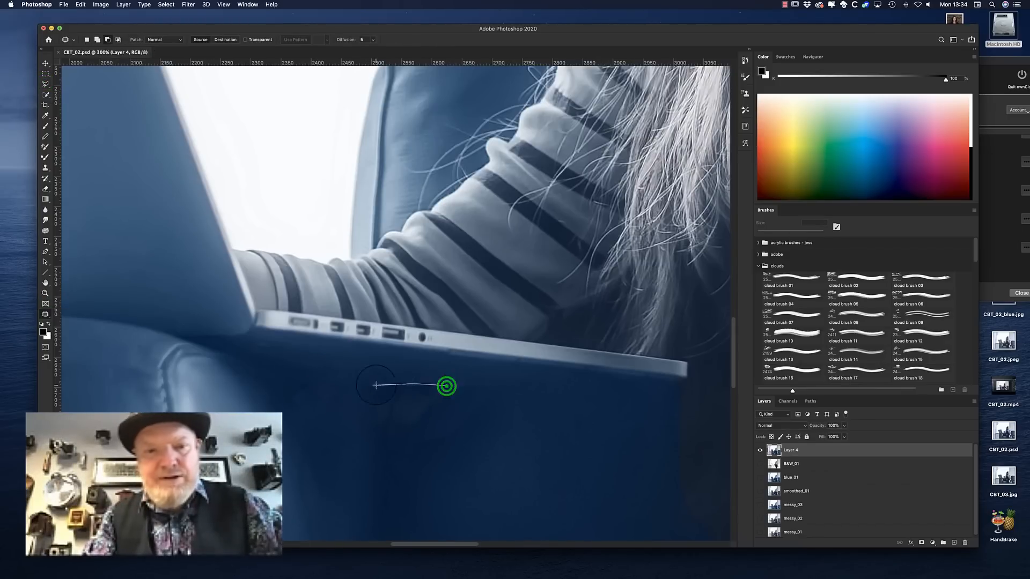
# Even out the blotchy leather on the sofa front below the laptop with several Patch tool repairs
pyautogui.moveTo(500, 447); pyautogui.dragTo(479, 405)
pyautogui.moveTo(431, 444); pyautogui.dragTo(538, 437)
pyautogui.press('super+d')
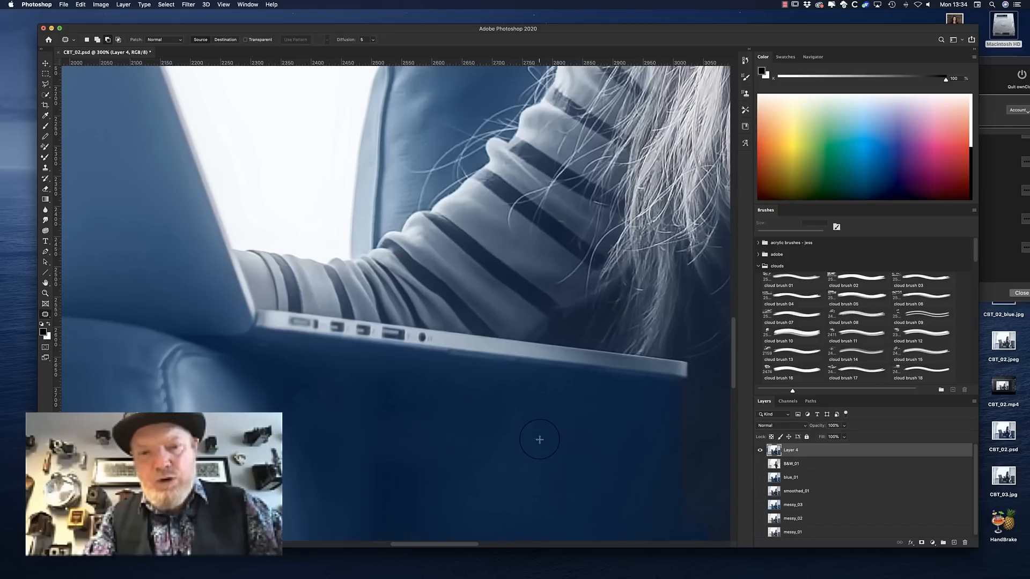
pyautogui.moveTo(434, 462); pyautogui.dragTo(405, 509)
pyautogui.moveTo(522, 371); pyautogui.dragTo(594, 424)
pyautogui.moveTo(496, 450); pyautogui.dragTo(555, 452)
pyautogui.moveTo(425, 410); pyautogui.dragTo(406, 419)
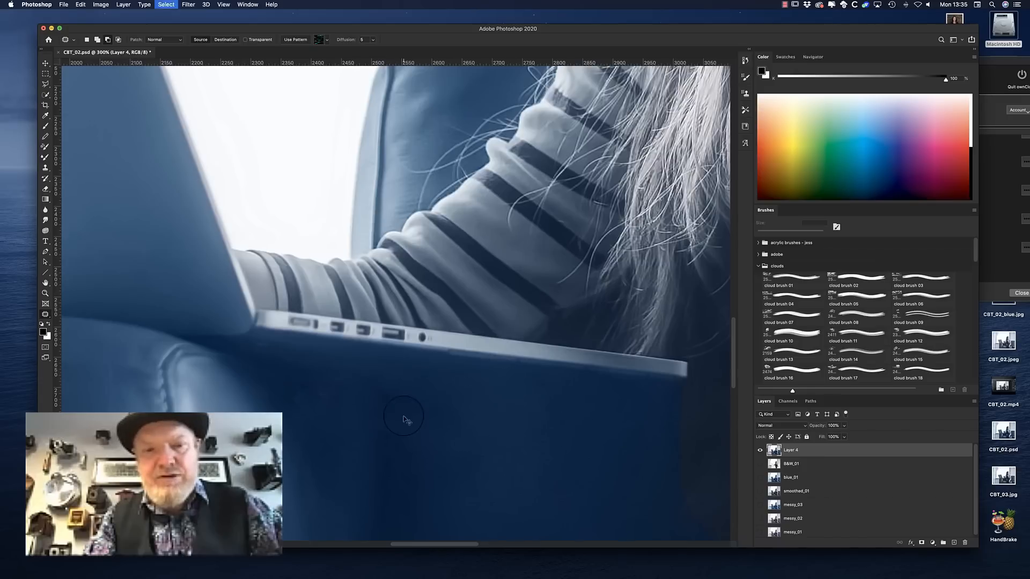
pyautogui.moveTo(313, 417); pyautogui.dragTo(518, 464)
pyautogui.press('super+d')
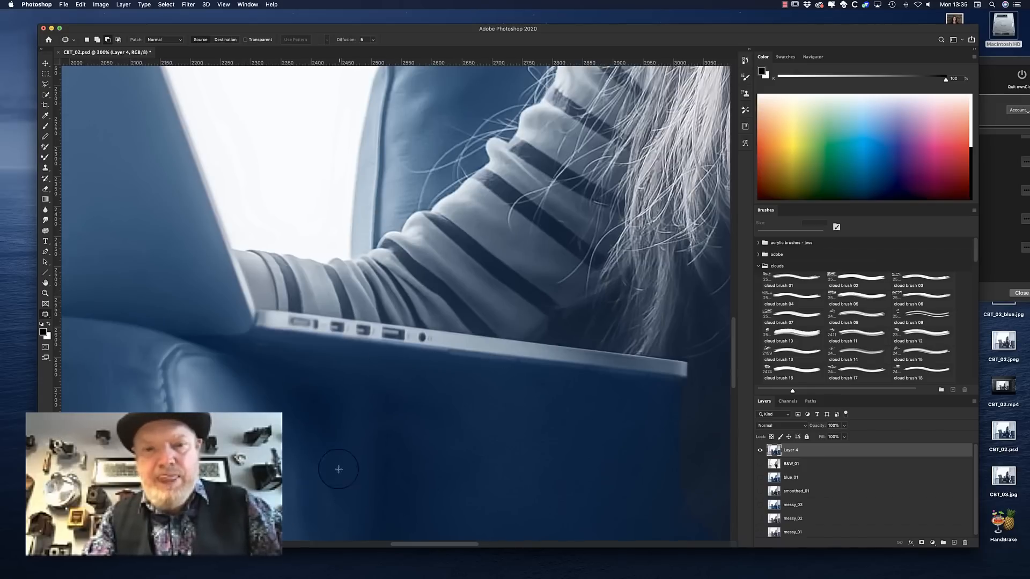
pyautogui.moveTo(315, 449); pyautogui.dragTo(367, 527)
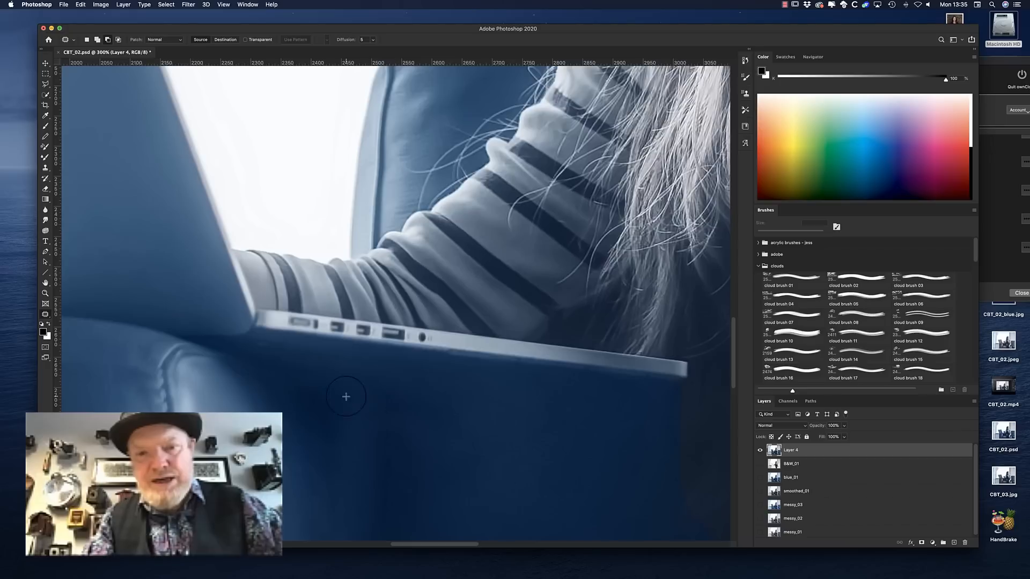
# Cover the uneven stretch of the laptop's lower edge with a copied strip, merge it down and blur the edge
pyautogui.moveTo(451, 352)
pyautogui.mouseDown()
pyautogui.moveTo(517, 357)
pyautogui.moveTo(508, 373)
pyautogui.mouseUp()
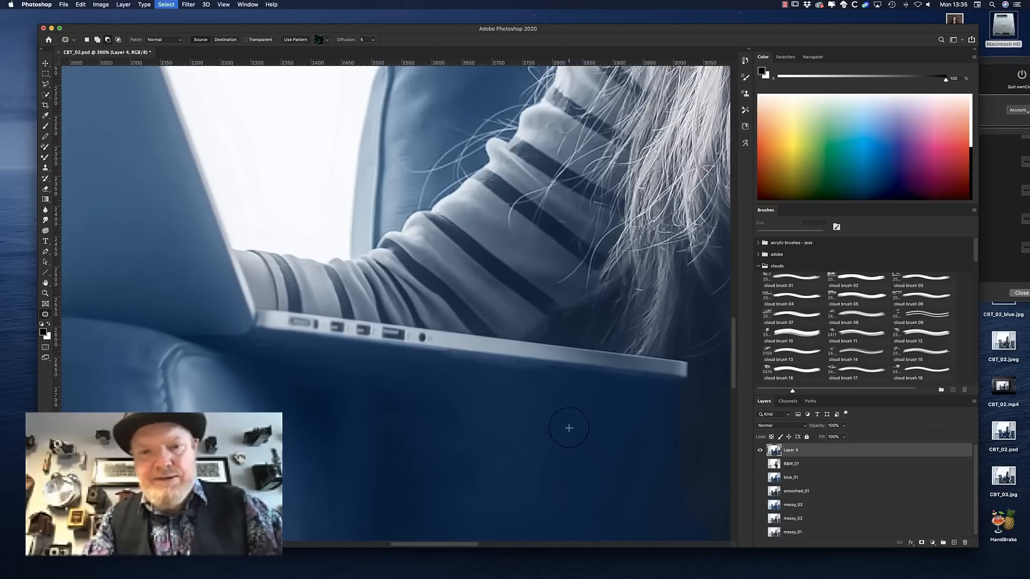
pyautogui.press('l')
pyautogui.click(488, 362)
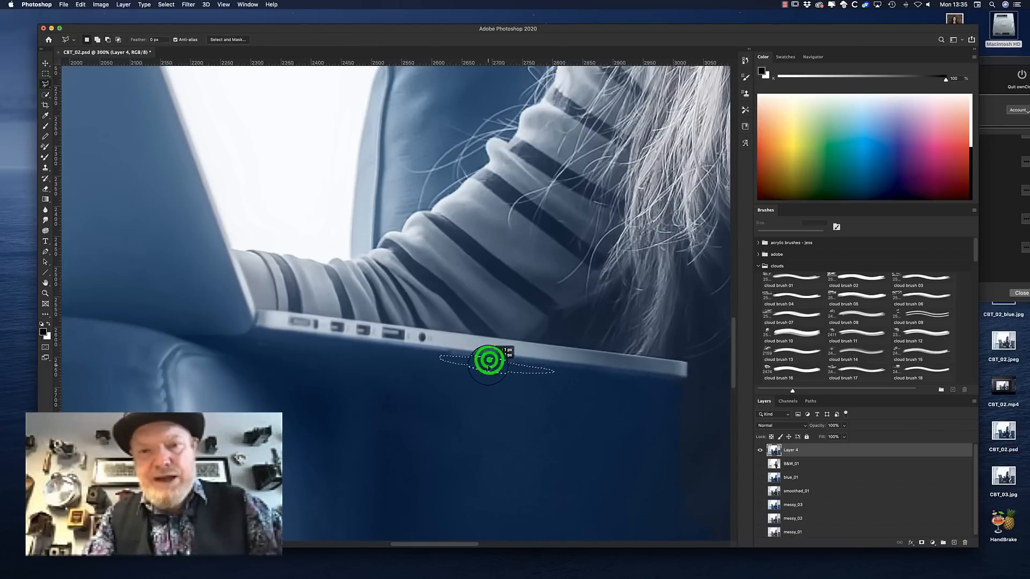
pyautogui.click(45, 189)
pyautogui.click(575, 351)
pyautogui.keyDown('shift'); pyautogui.click(841, 462); pyautogui.keyUp('shift')
pyautogui.hotkey('ctrl', 'e')
pyautogui.click(45, 209)
pyautogui.click(476, 341)
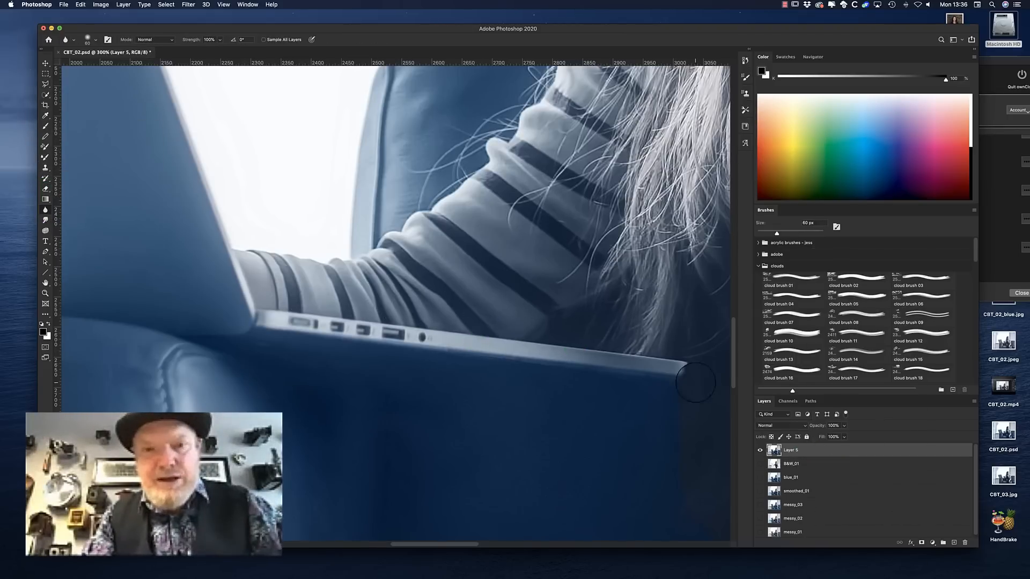
# Compare the whole retouched image with the original messy_01 layer by switching their visibility
pyautogui.press('super+minus')
pyautogui.press('super+minus')
pyautogui.press('super+minus')
pyautogui.press('super+minus')
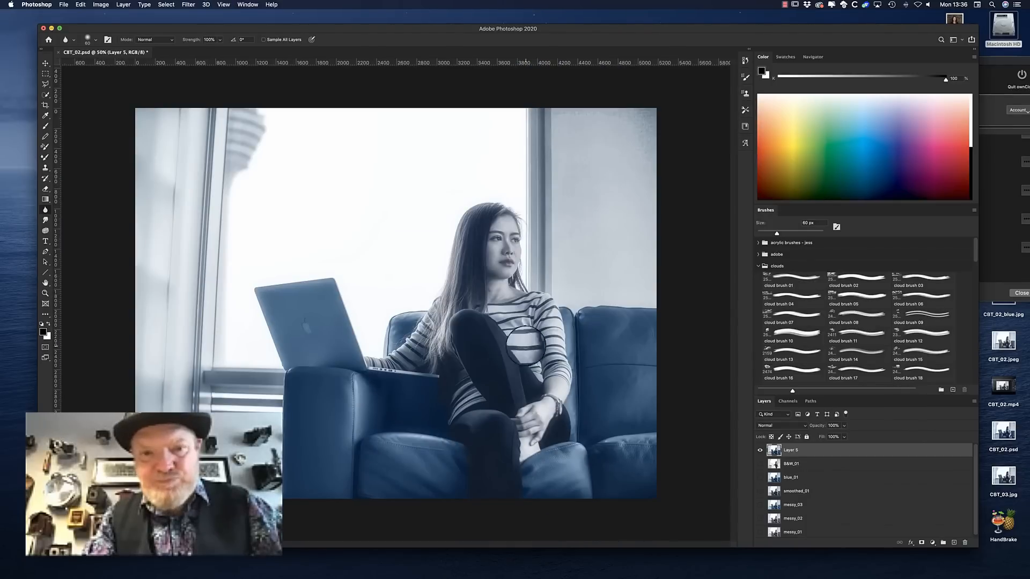
pyautogui.click(760, 450)
pyautogui.click(759, 532)
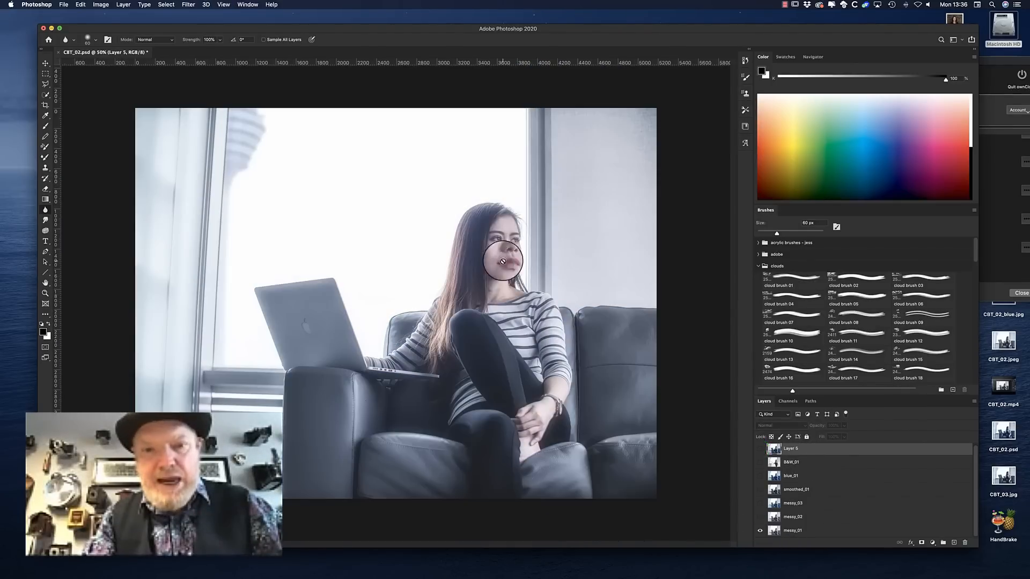
pyautogui.click(760, 448)
pyautogui.click(759, 531)
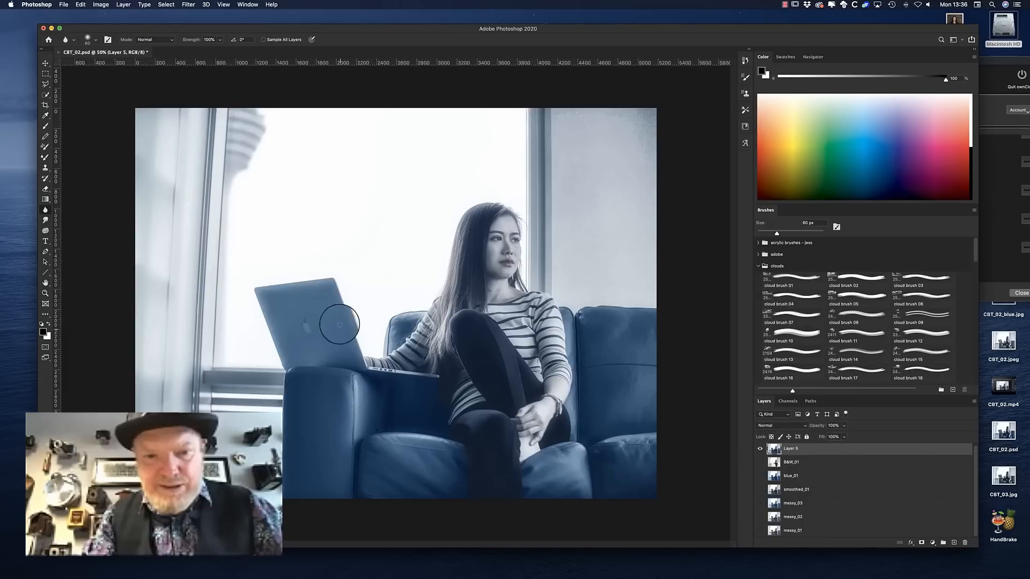
# Outline the white of the woman's eye nearest her long hair on Layer 5 with the Polygonal Lasso
pyautogui.click(823, 446)
pyautogui.press('super+plus')
pyautogui.press('super+plus')
pyautogui.press('super+plus')
pyautogui.press('super+plus')
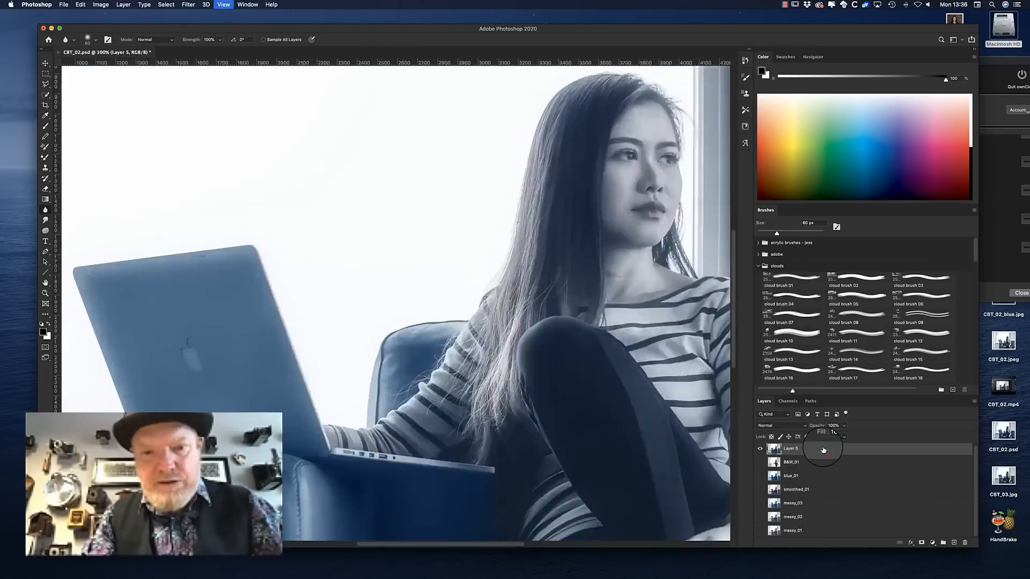
pyautogui.moveTo(673, 407); pyautogui.dragTo(445, 496)
pyautogui.click(45, 85)
pyautogui.click(447, 330)
pyautogui.click(474, 320)
pyautogui.click(476, 331)
pyautogui.click(484, 339)
pyautogui.click(463, 335)
pyautogui.click(447, 330)
# Copy the selected eye white to a new layer and set it to Screen blending at 30% opacity
pyautogui.press('super+j')
pyautogui.press('super+t')
pyautogui.click(789, 426)
pyautogui.click(777, 482)
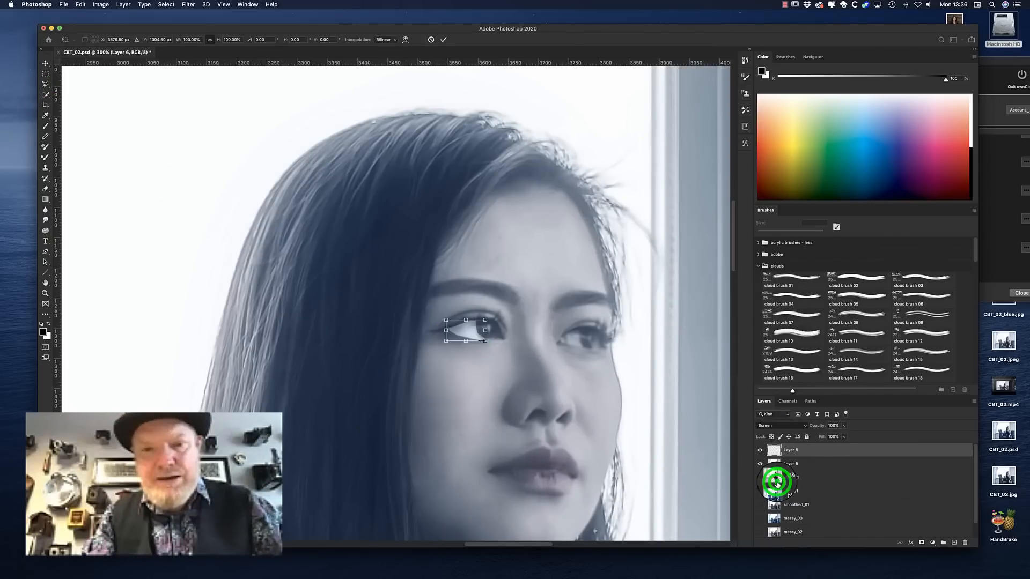
pyautogui.write('20')
pyautogui.click(838, 430)
pyautogui.click(838, 425)
# Soften the edges of the brightened eye white on Layer 6 with a 140 px Eraser and check it against the original
pyautogui.click(45, 189)
pyautogui.moveTo(471, 362)
pyautogui.mouseDown()
pyautogui.moveTo(445, 359)
pyautogui.moveTo(499, 368)
pyautogui.mouseUp()
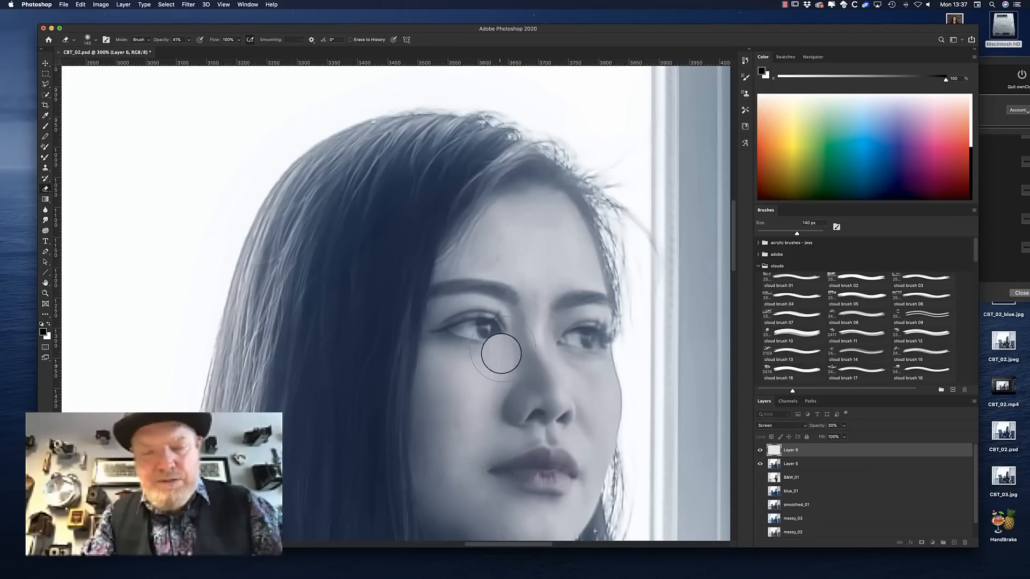
pyautogui.click(457, 359)
pyautogui.click(760, 451)
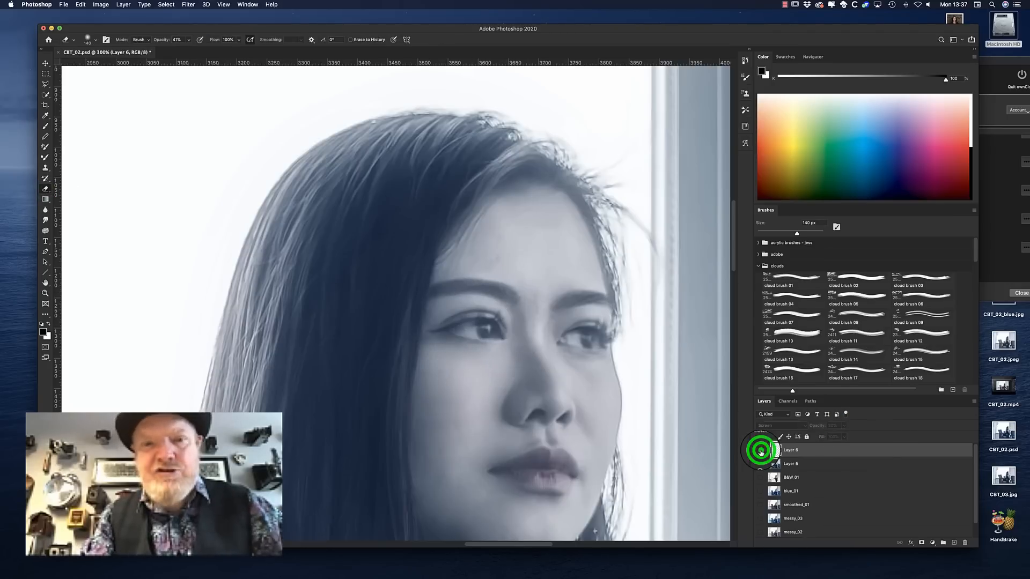
# Reduce the Eraser to 68 px, raise its opacity to 60%, and blend the eye-white copy's edges on Layer 6
pyautogui.click(95, 40)
pyautogui.click(103, 65)
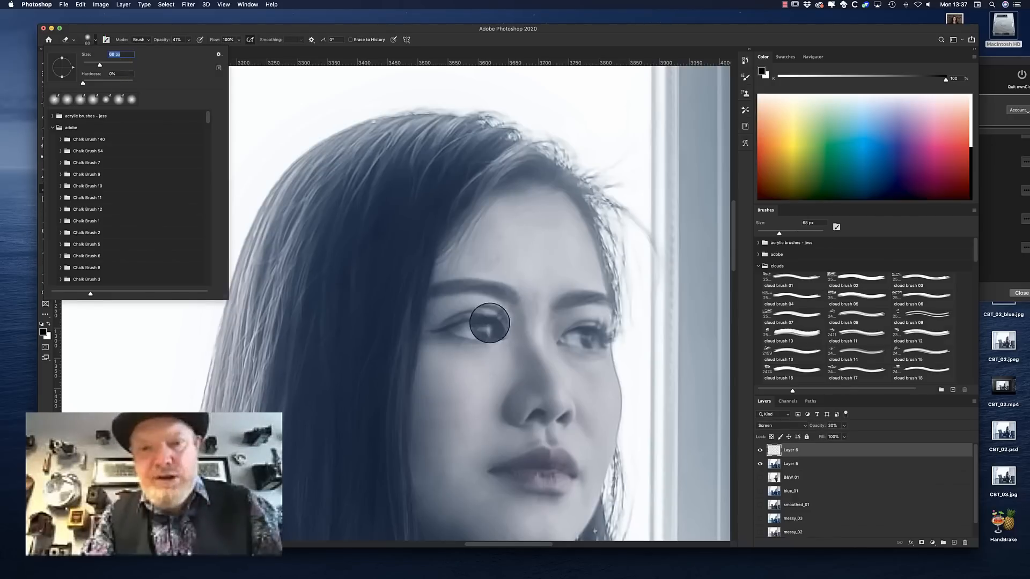
pyautogui.click(188, 40)
pyautogui.click(489, 314)
pyautogui.moveTo(476, 309)
pyautogui.mouseDown()
pyautogui.moveTo(451, 307)
pyautogui.moveTo(441, 347)
pyautogui.mouseUp()
pyautogui.click(758, 450)
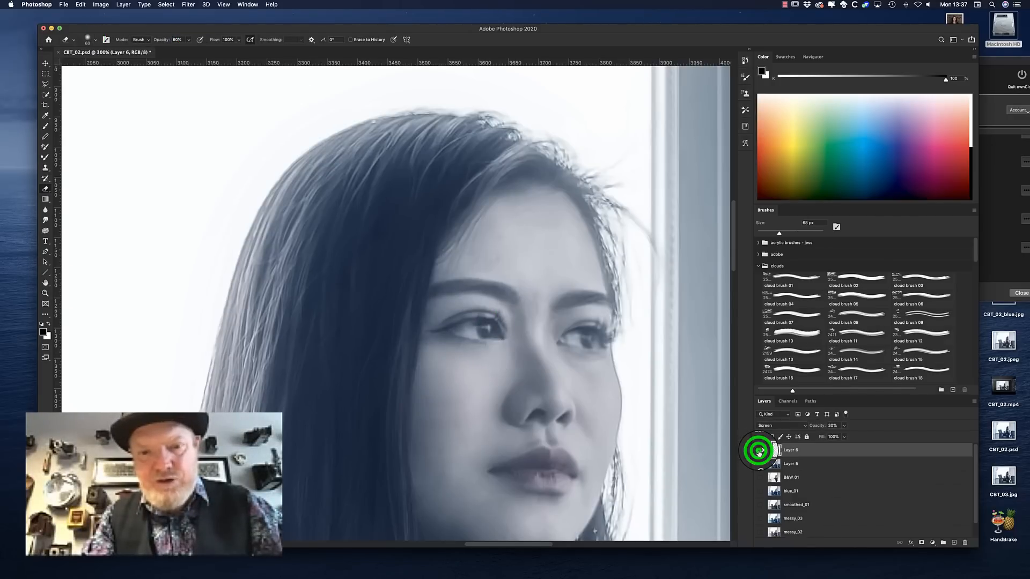
# Raise Layer 6's opacity to 60% and erase the excess brightening around the iris
pyautogui.moveTo(840, 425); pyautogui.dragTo(817, 427)
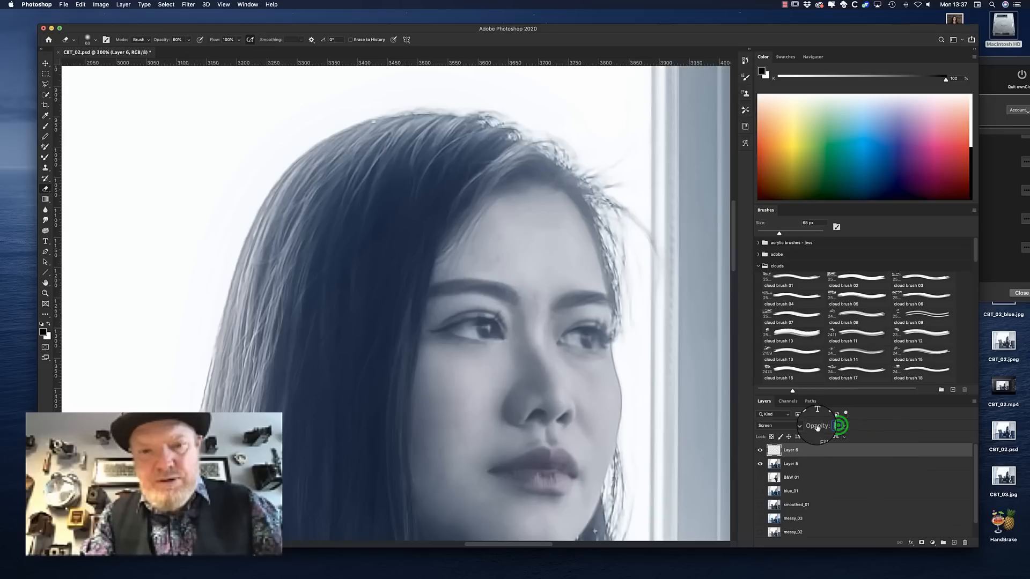
pyautogui.click(760, 450)
pyautogui.click(760, 450)
pyautogui.moveTo(499, 341); pyautogui.dragTo(490, 330)
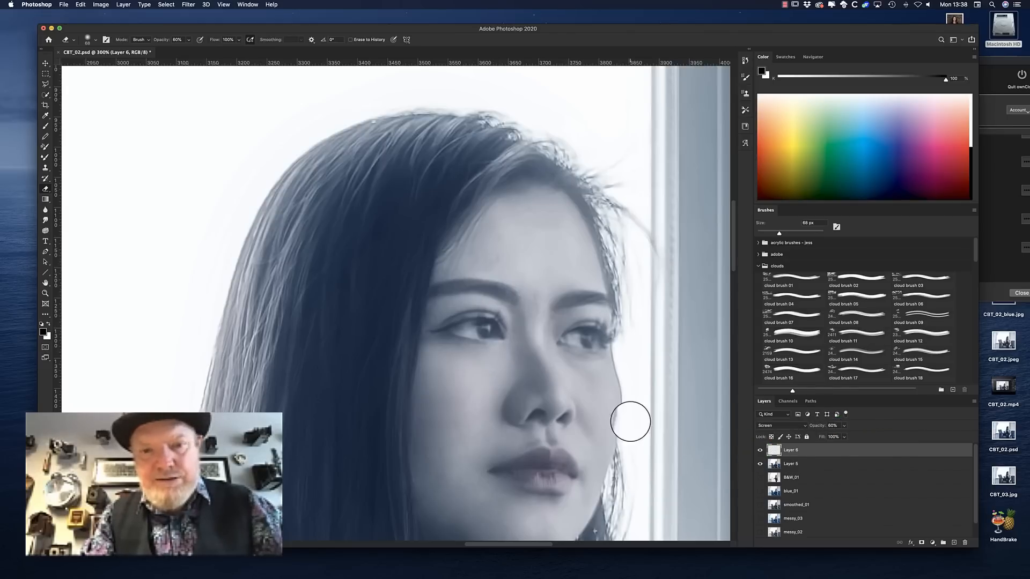
# Compare the brightened eye with the original in the whole image by switching Layer 6's visibility
pyautogui.click(761, 451)
pyautogui.press('super+minus')
pyautogui.press('super+minus')
pyautogui.press('super+minus')
pyautogui.press('super+minus')
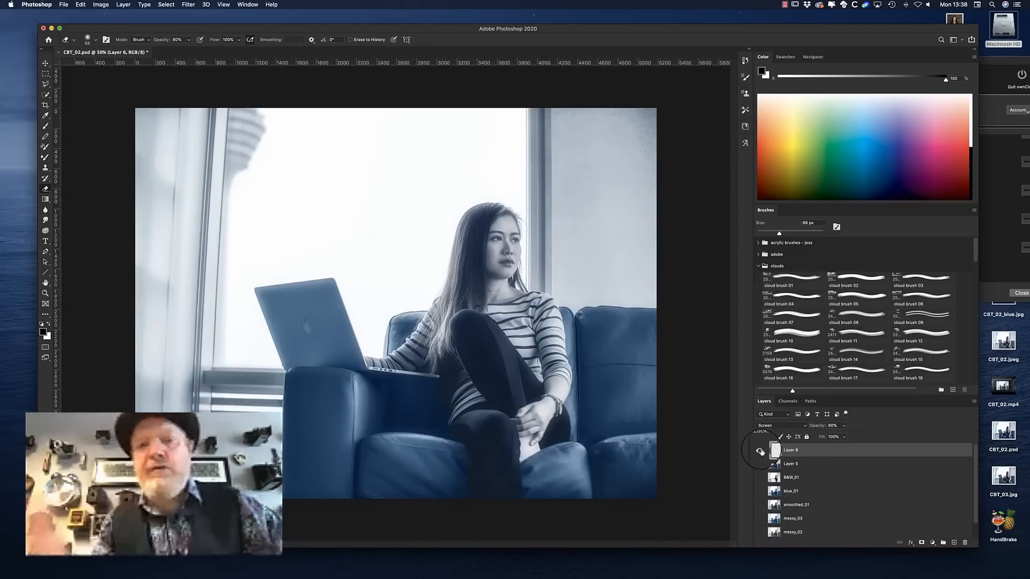
pyautogui.click(760, 464)
pyautogui.click(824, 427)
pyautogui.click(760, 451)
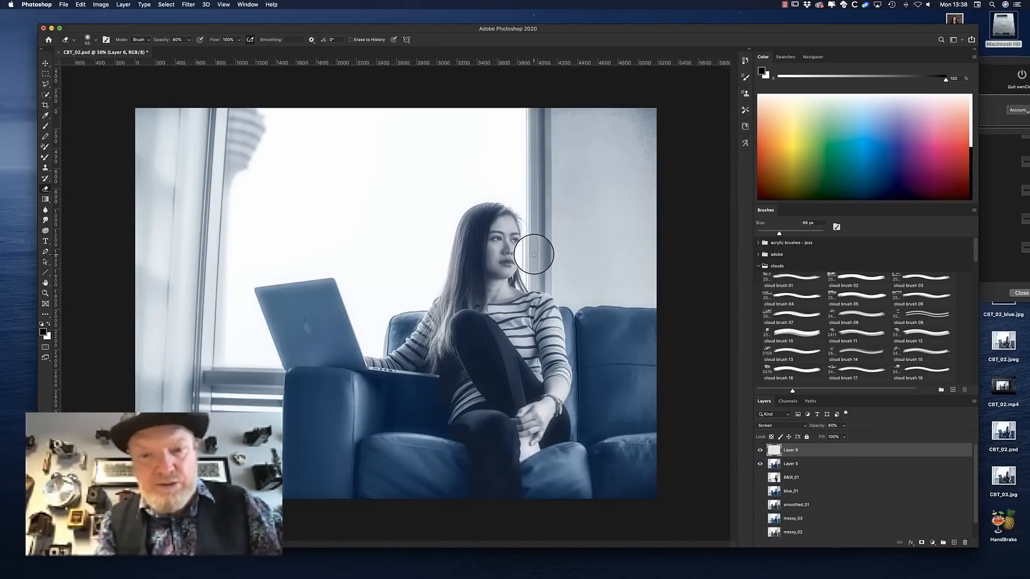
# Outline the white of the woman's other eye, nearest the window frame, with the Polygonal Lasso
pyautogui.press('super+plus')
pyautogui.press('super+plus')
pyautogui.press('super+plus')
pyautogui.press('super+plus')
pyautogui.moveTo(637, 292); pyautogui.dragTo(225, 482)
pyautogui.moveTo(442, 120); pyautogui.dragTo(430, 393)
pyautogui.click(44, 84)
pyautogui.click(388, 471)
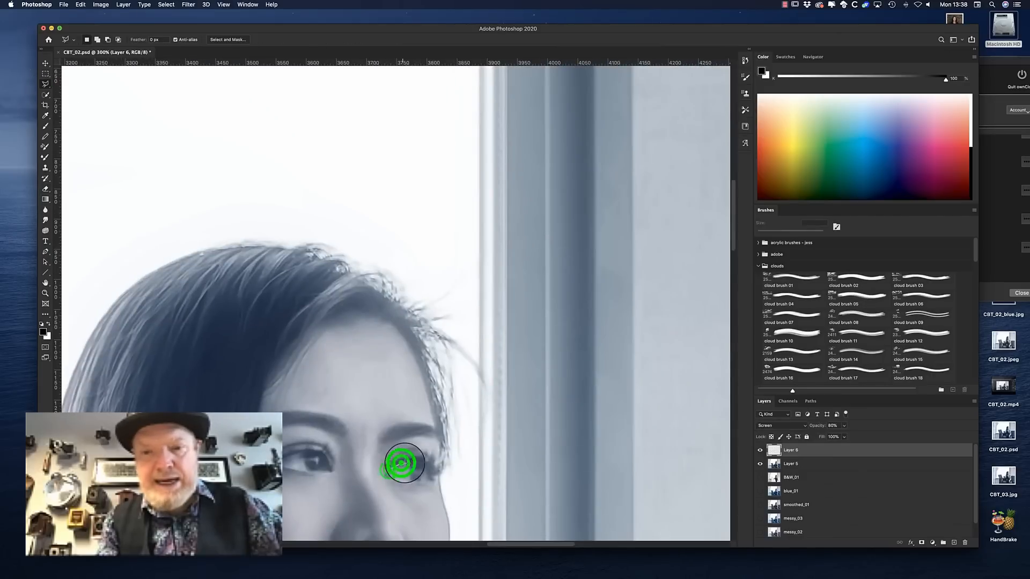
pyautogui.click(388, 472)
# Copy the selected eye white from Layer 5 to a new layer and set it to Screen blending at 60% opacity
pyautogui.click(797, 464)
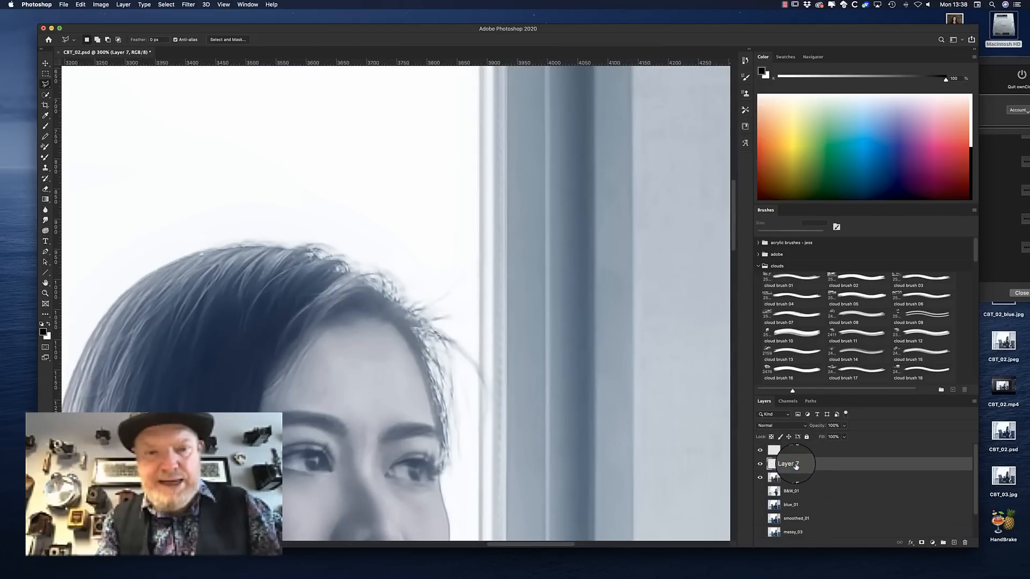
pyautogui.click(781, 425)
pyautogui.click(780, 483)
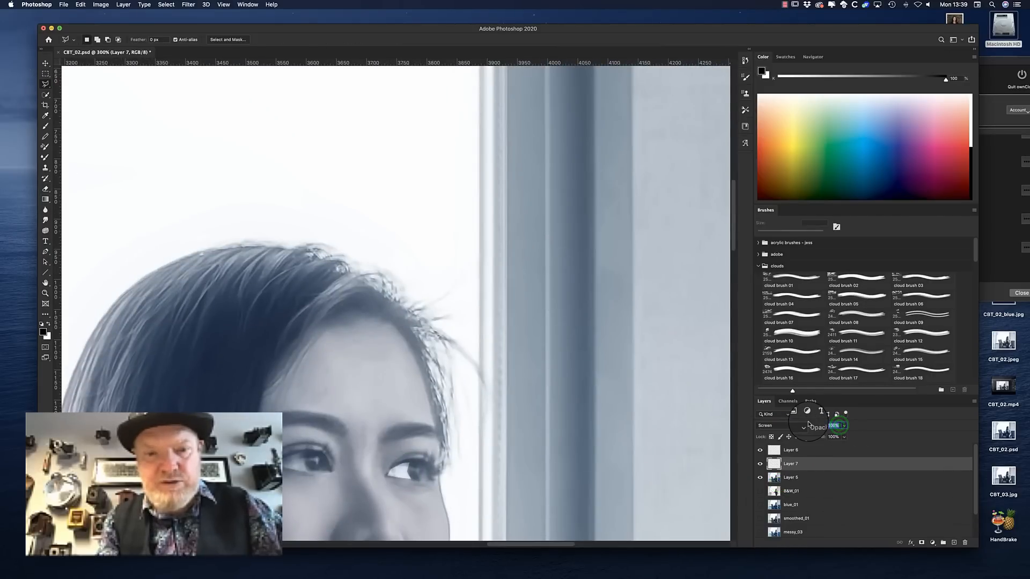
# Blend the second eye-white copy on Layer 7 into the eye with a soft 27 px Eraser
pyautogui.click(45, 188)
pyautogui.click(407, 452)
pyautogui.click(96, 39)
pyautogui.click(100, 68)
pyautogui.click(405, 471)
pyautogui.click(412, 463)
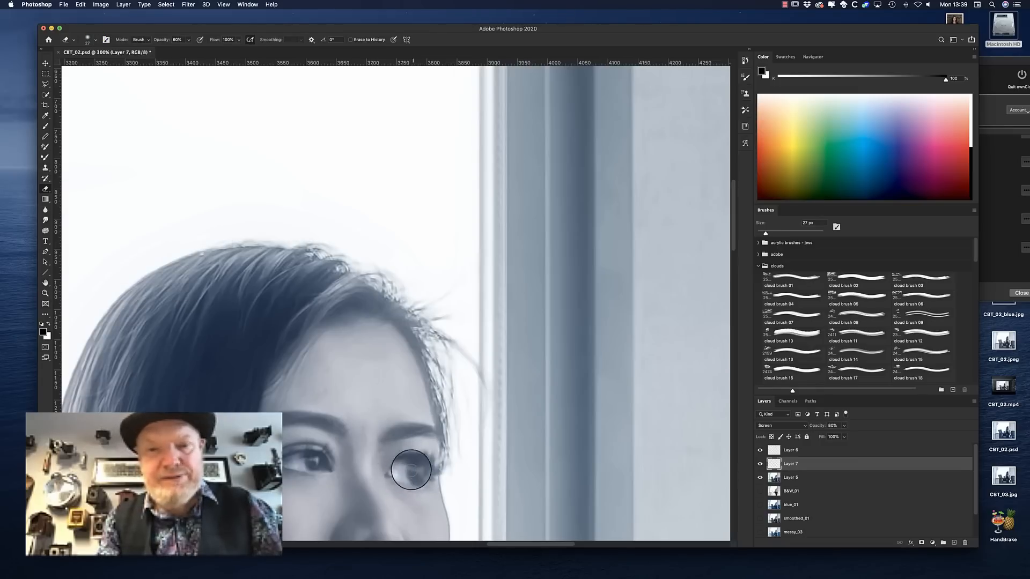
# Check the second eye's brightening at a wider view by switching Layer 7's visibility
pyautogui.press('super+minus')
pyautogui.press('super+minus')
pyautogui.press('super+minus')
pyautogui.click(760, 464)
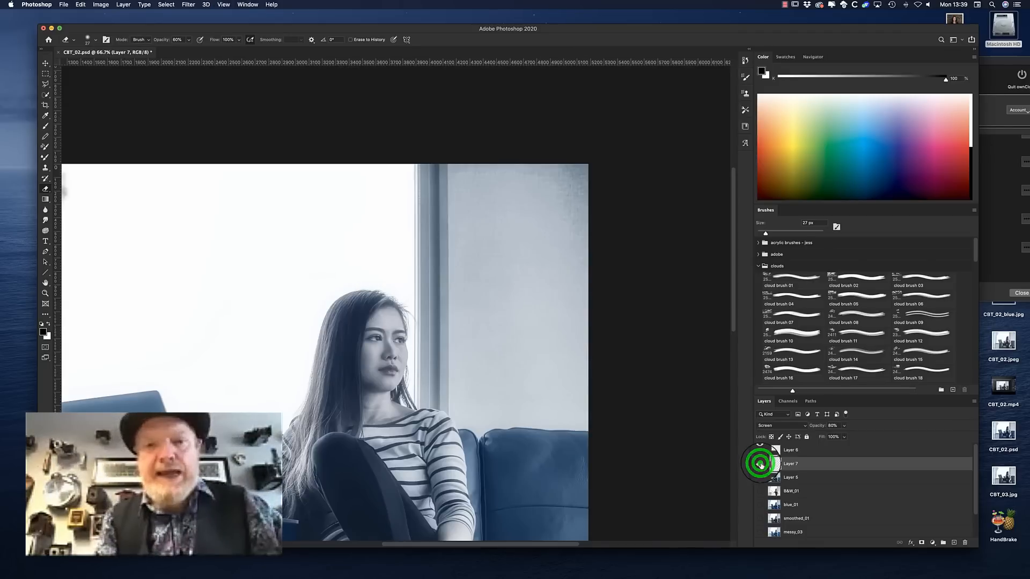